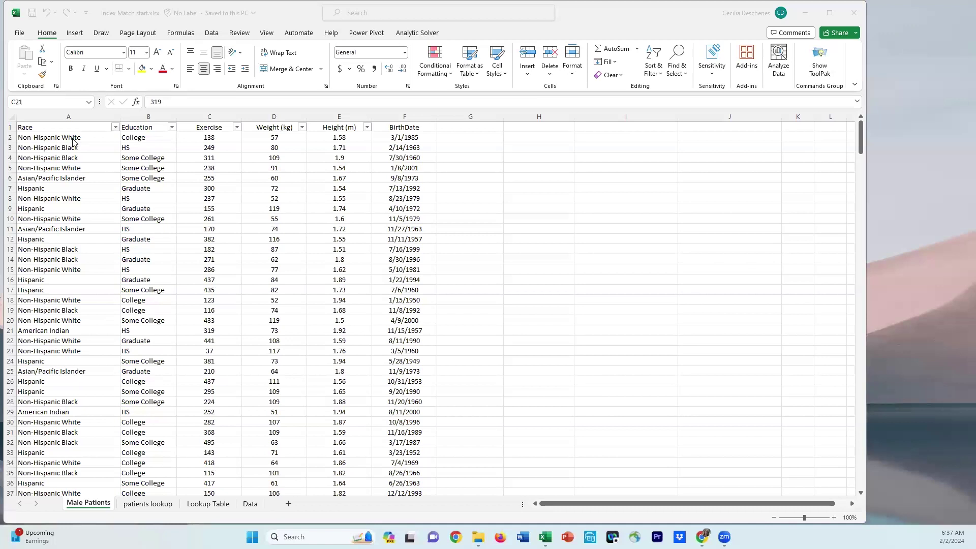
- Rename the Exercise header in C1 to "Exercise (min/week)" and widen column C slightly
{"action": "left_click", "coordinate": [209, 128]}
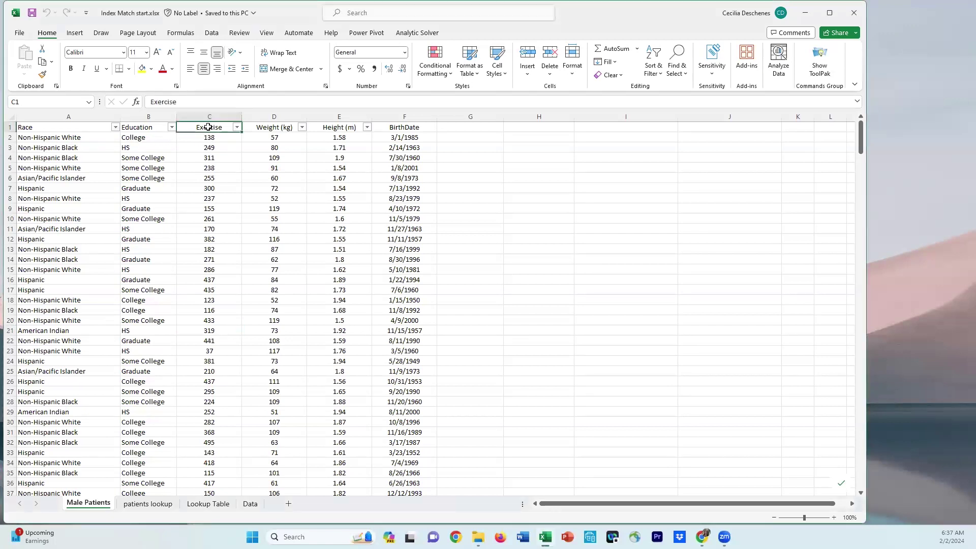
{"action": "left_click", "coordinate": [220, 98]}
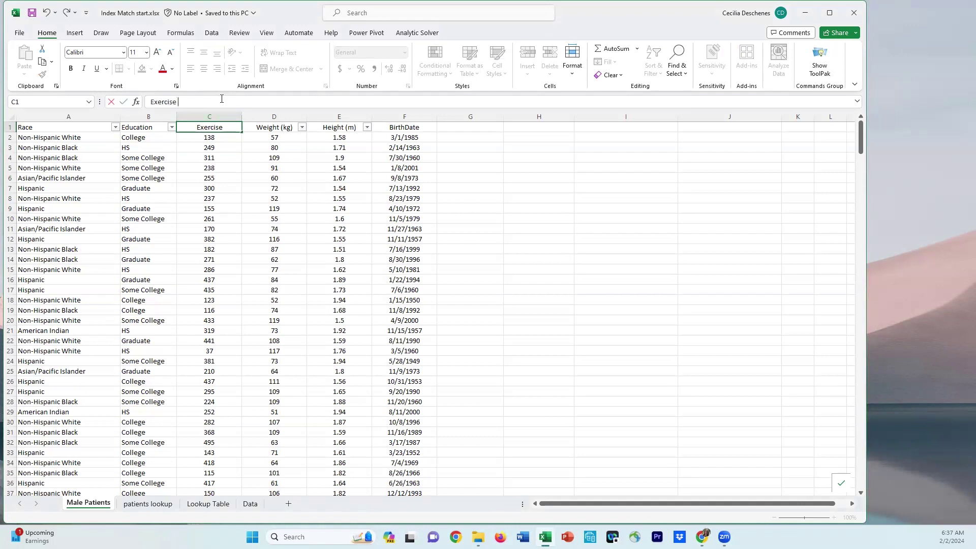
{"action": "type", "text": "(min/week)"}
{"action": "key", "text": "Return"}
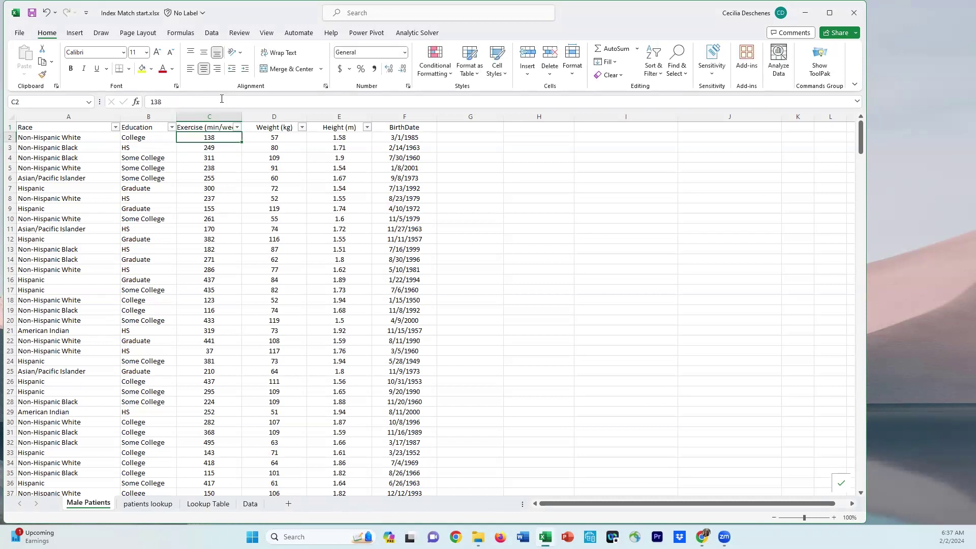
{"action": "left_click_drag", "start_coordinate": [242, 115], "coordinate": [249, 115]}
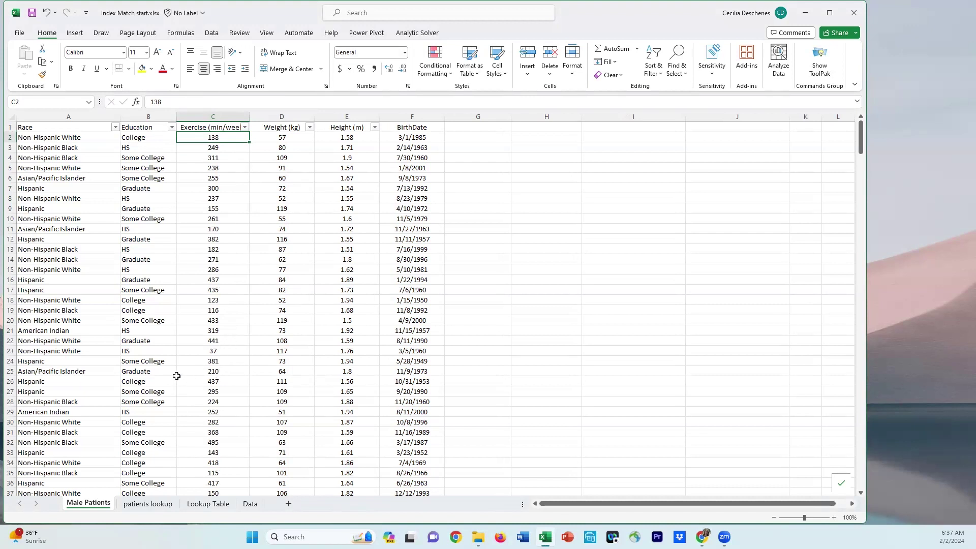
- Open a second window of the workbook on the patients lookup sheet and place both windows side by side
{"action": "left_click", "coordinate": [153, 504]}
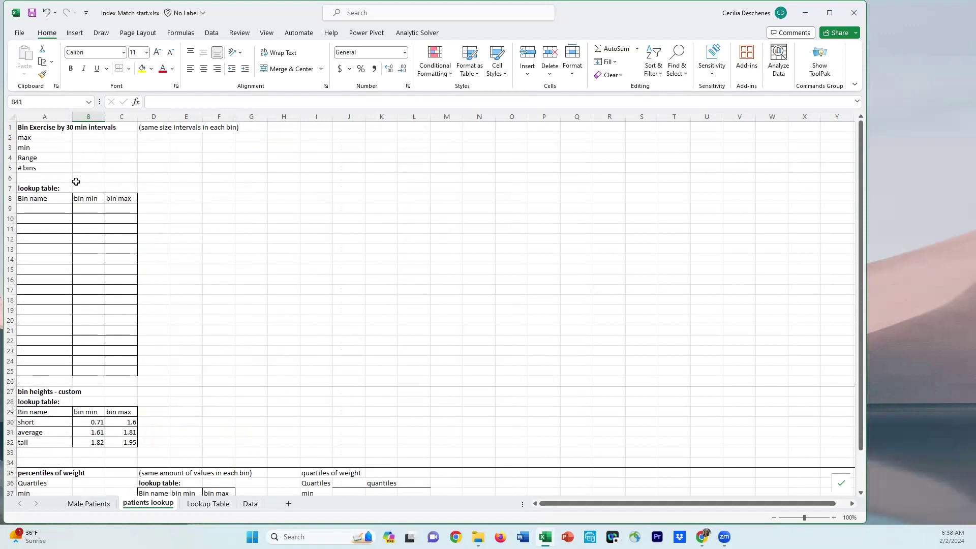
{"action": "left_click", "coordinate": [265, 33]}
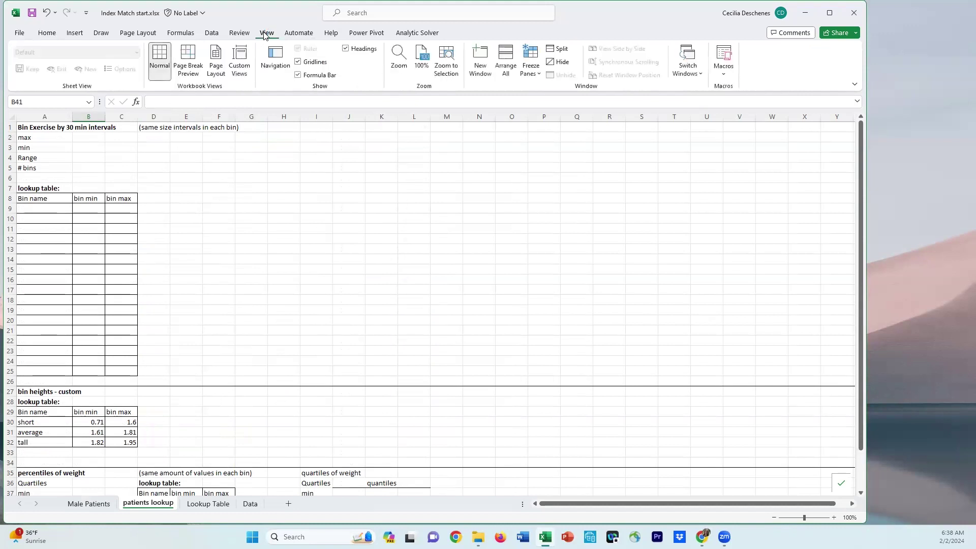
{"action": "left_click", "coordinate": [475, 54]}
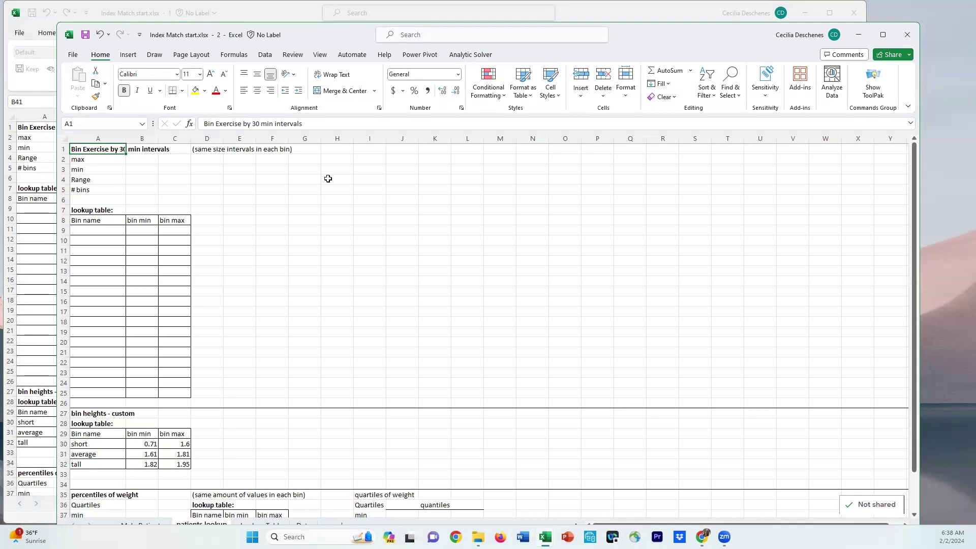
{"action": "left_click", "coordinate": [321, 55]}
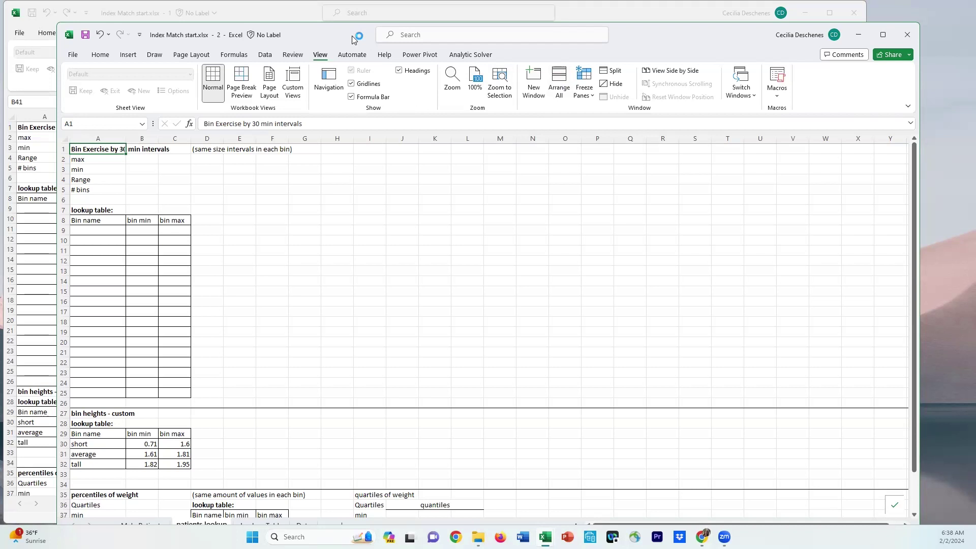
{"action": "left_click_drag", "start_coordinate": [354, 40], "coordinate": [405, 56]}
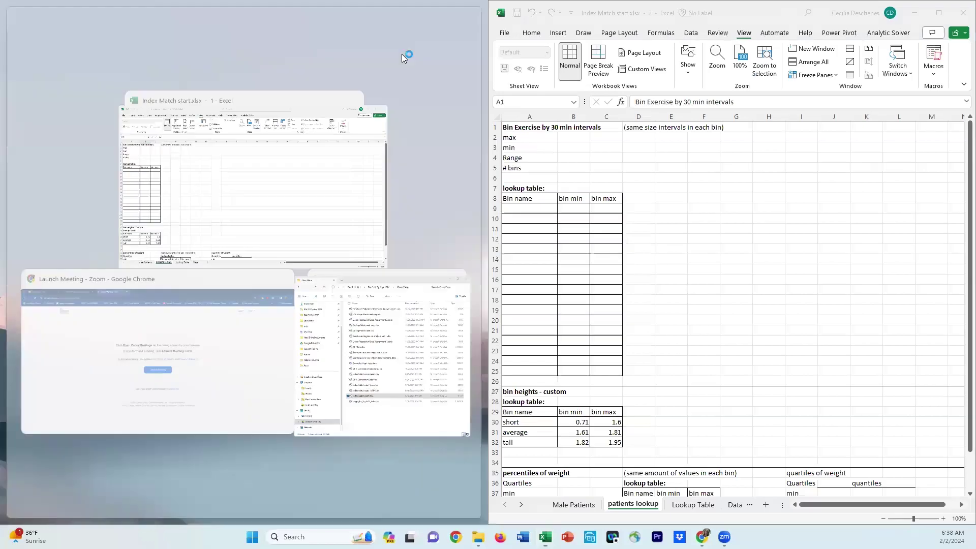
{"action": "left_click", "coordinate": [273, 196]}
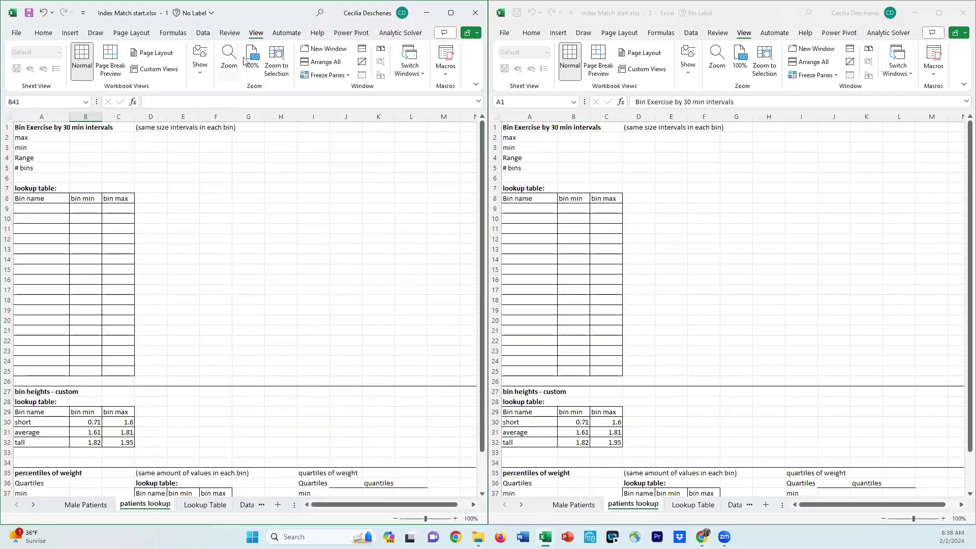
- Arrange only the active workbook's windows vertically
{"action": "left_click", "coordinate": [319, 62]}
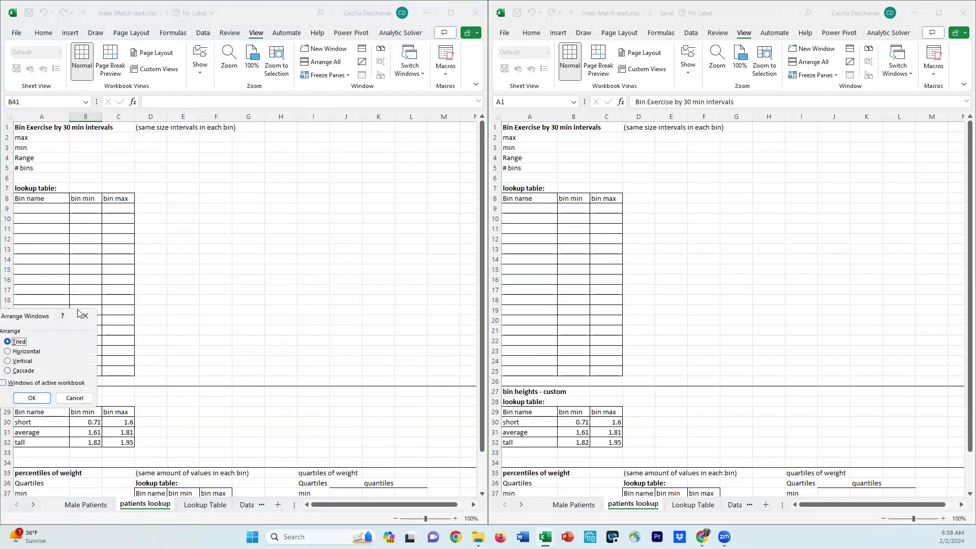
{"action": "left_click_drag", "start_coordinate": [51, 316], "coordinate": [356, 185]}
{"action": "left_click", "coordinate": [319, 230]}
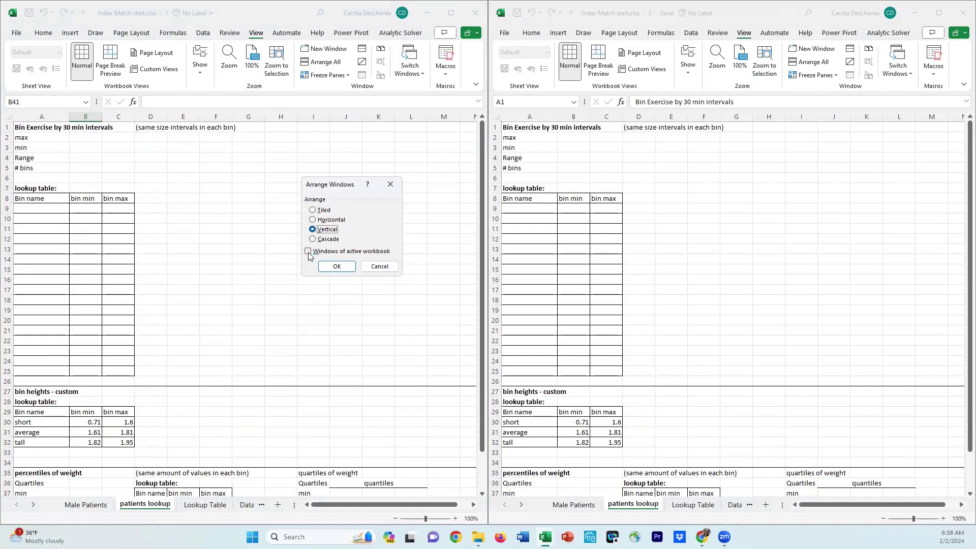
{"action": "left_click", "coordinate": [309, 253]}
{"action": "left_click", "coordinate": [345, 266]}
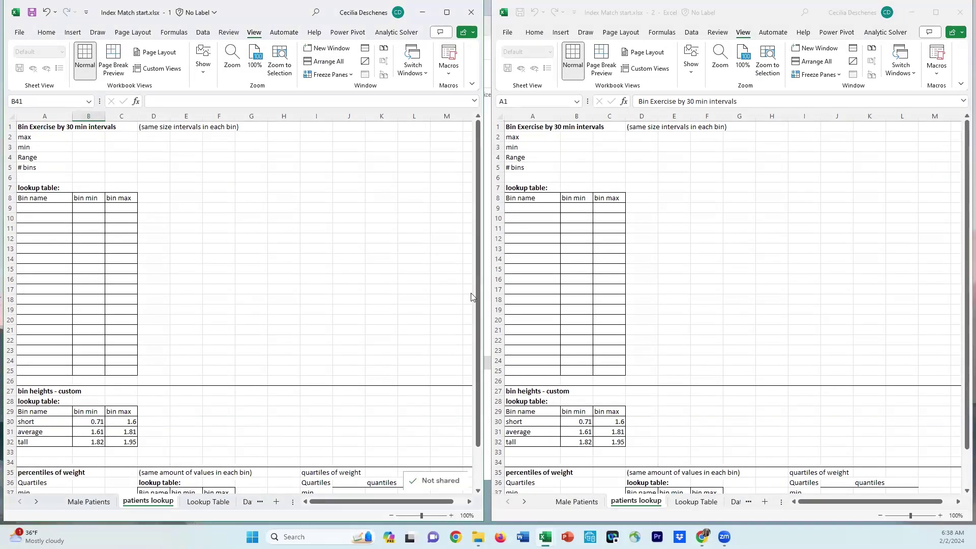
- Try to resize the two workbook windows along the border between them
{"action": "left_click_drag", "start_coordinate": [490, 248], "coordinate": [484, 247]}
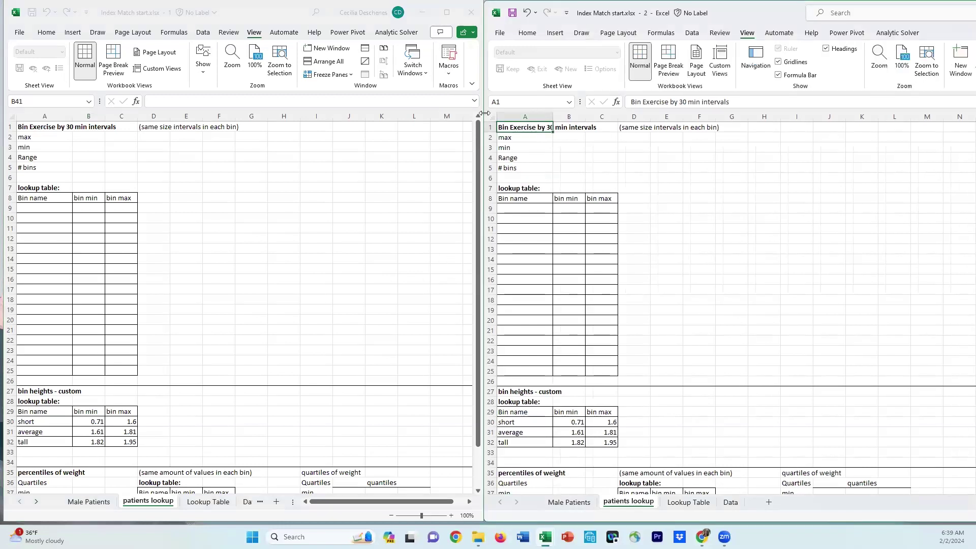
{"action": "left_click_drag", "start_coordinate": [485, 113], "coordinate": [316, 127]}
{"action": "left_click", "coordinate": [281, 146]}
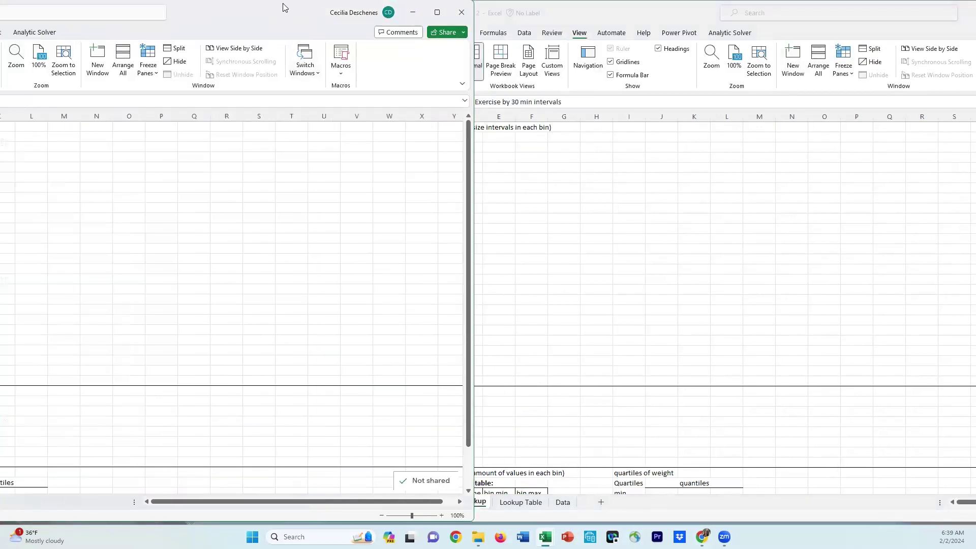
- Snap the first workbook window to half the screen and pair it with the second window
{"action": "left_click_drag", "start_coordinate": [284, 6], "coordinate": [288, 34]}
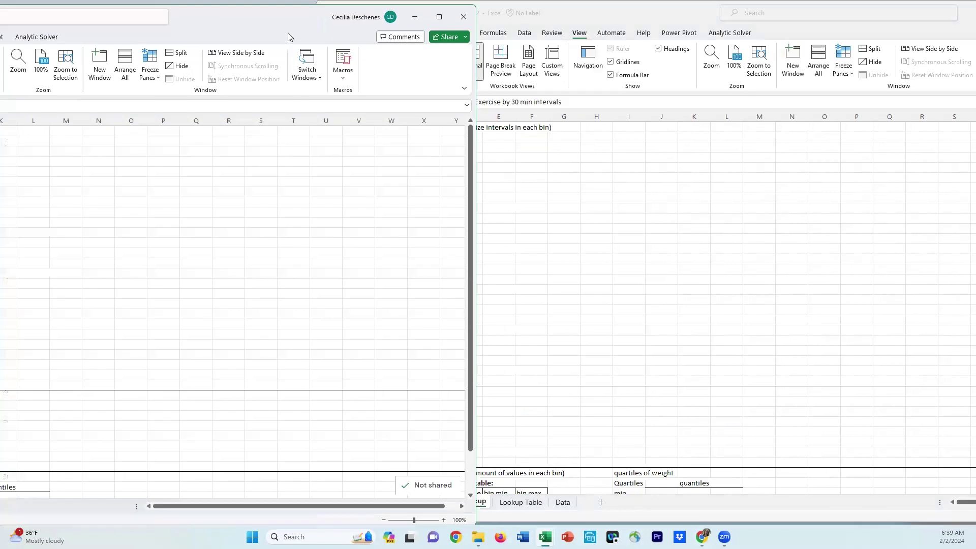
{"action": "left_click_drag", "start_coordinate": [288, 36], "coordinate": [333, 32]}
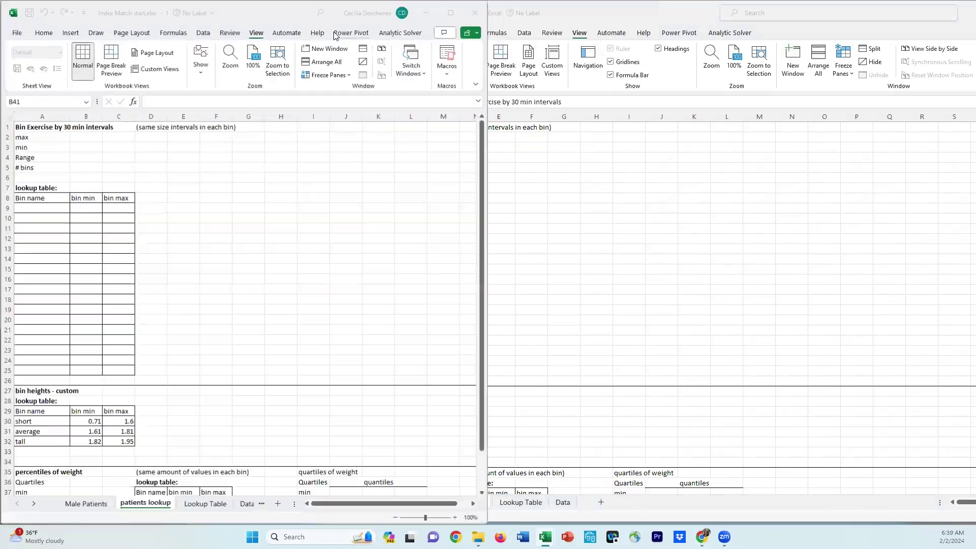
{"action": "left_click", "coordinate": [645, 185]}
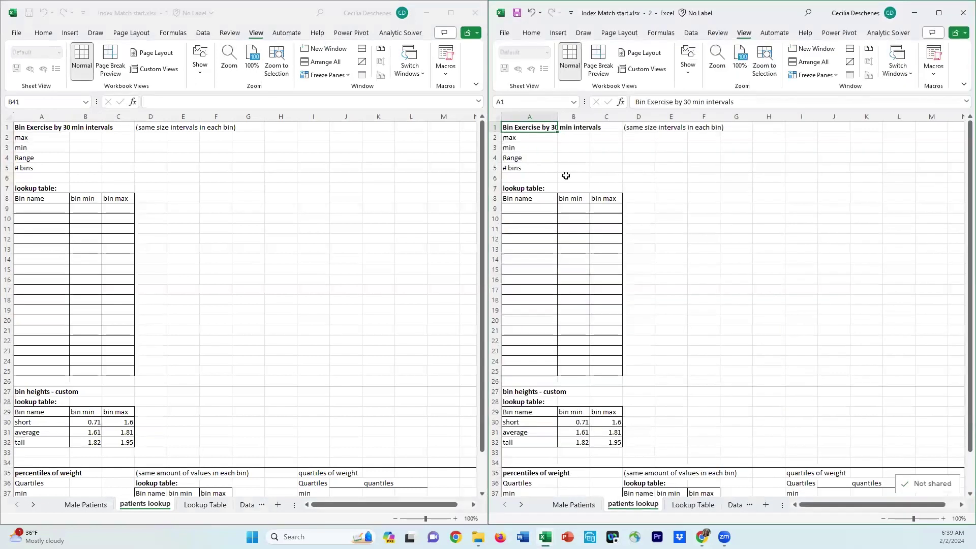
- Narrow the first workbook window to about a third of the screen and show the Male Patients sheet in it
{"action": "mouse_move", "coordinate": [487, 189]}
{"action": "left_click_drag", "start_coordinate": [487, 189], "coordinate": [426, 190]}
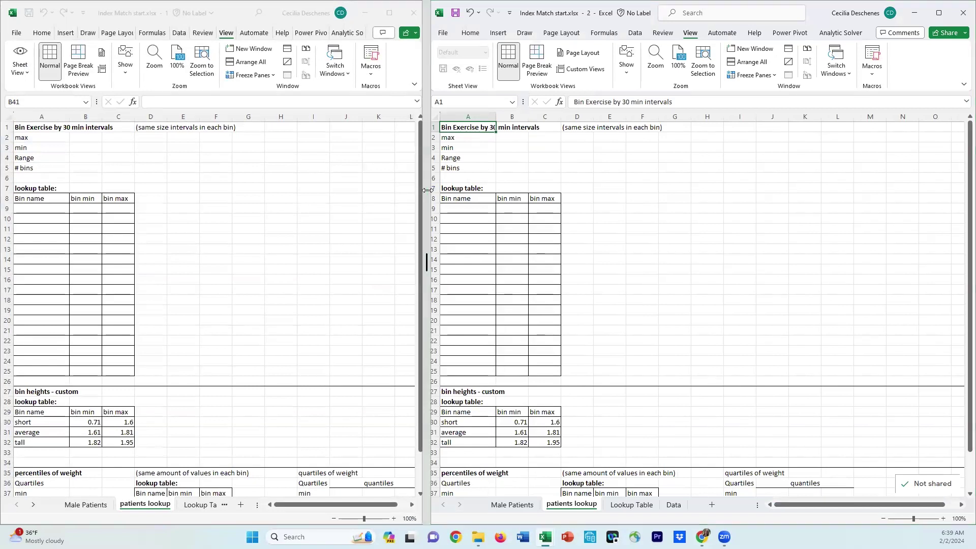
{"action": "left_click_drag", "start_coordinate": [426, 189], "coordinate": [352, 183]}
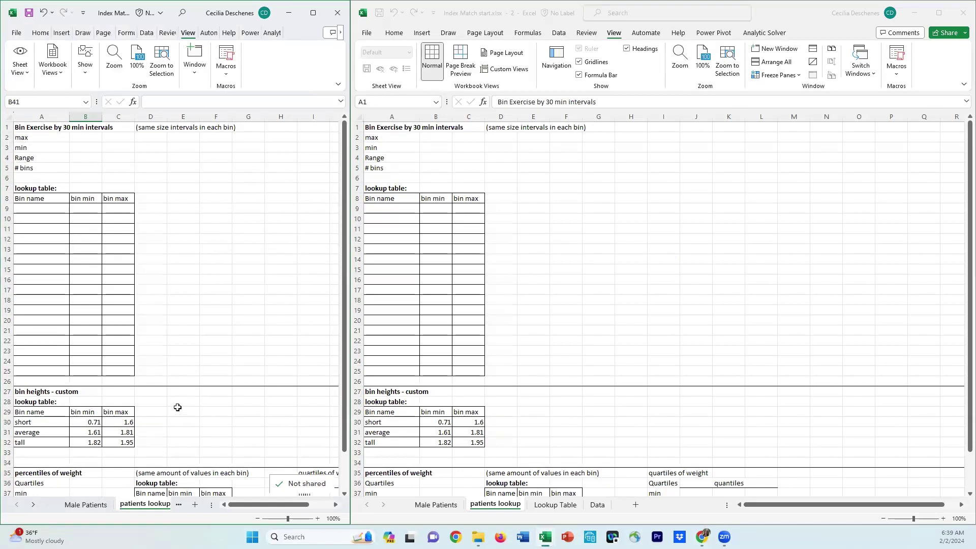
{"action": "left_click", "coordinate": [84, 506]}
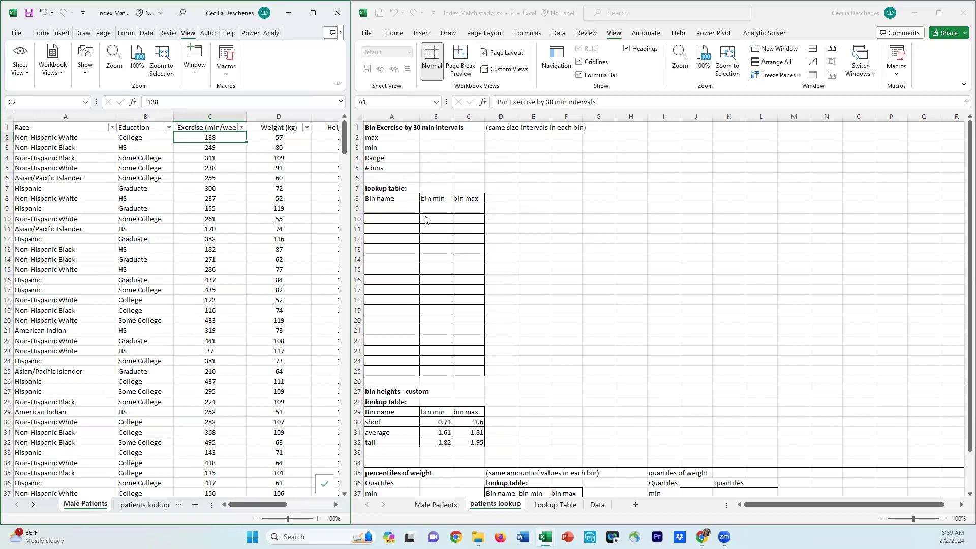
- Calculate the maximum exercise value in B2 of patients lookup with MAX over column C of Male Patients
{"action": "left_click", "coordinate": [439, 137]}
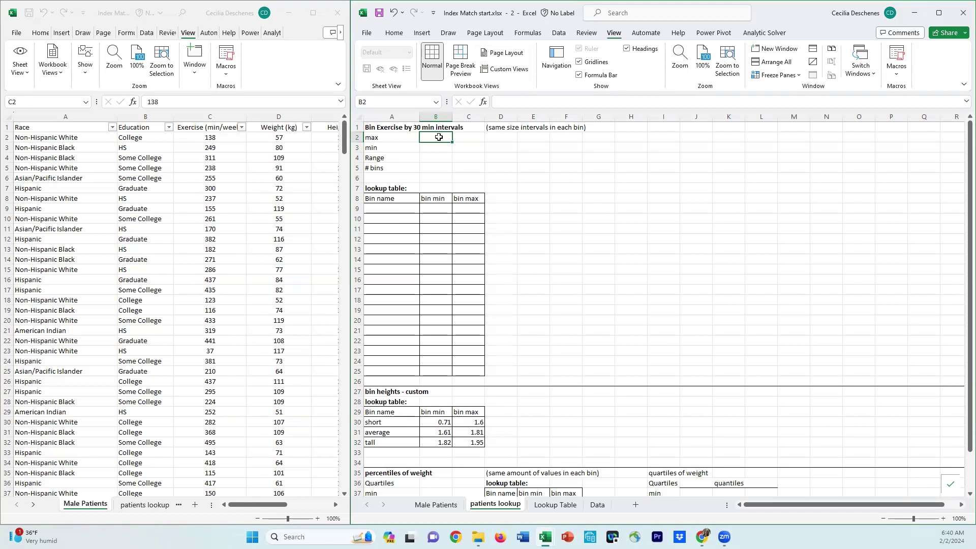
{"action": "type", "text": "=max"}
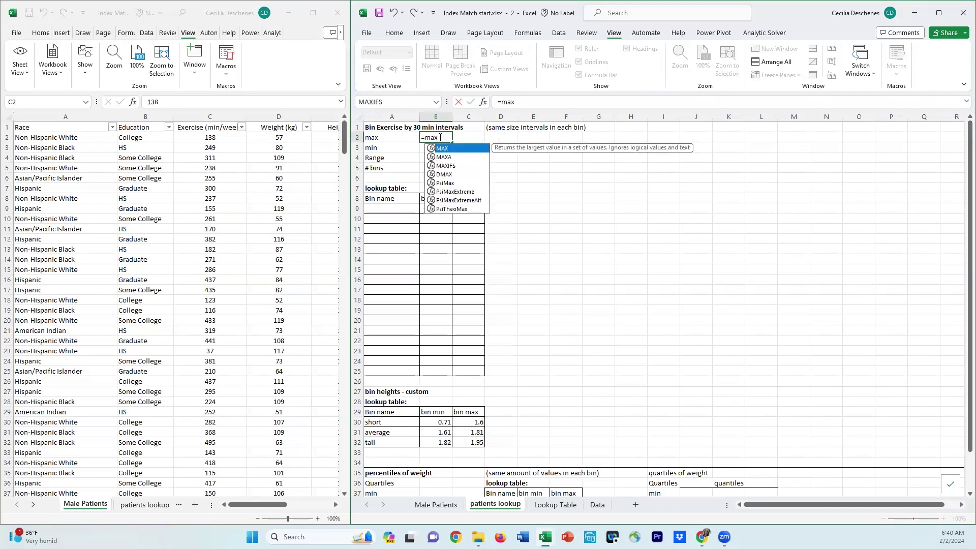
{"action": "key", "text": "Tab"}
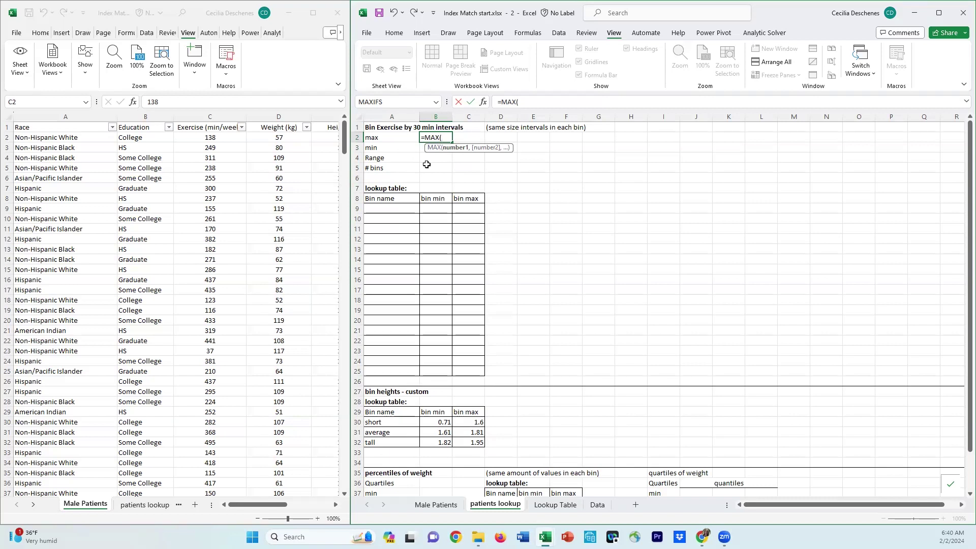
{"action": "left_click", "coordinate": [193, 116]}
{"action": "left_click", "coordinate": [194, 112]}
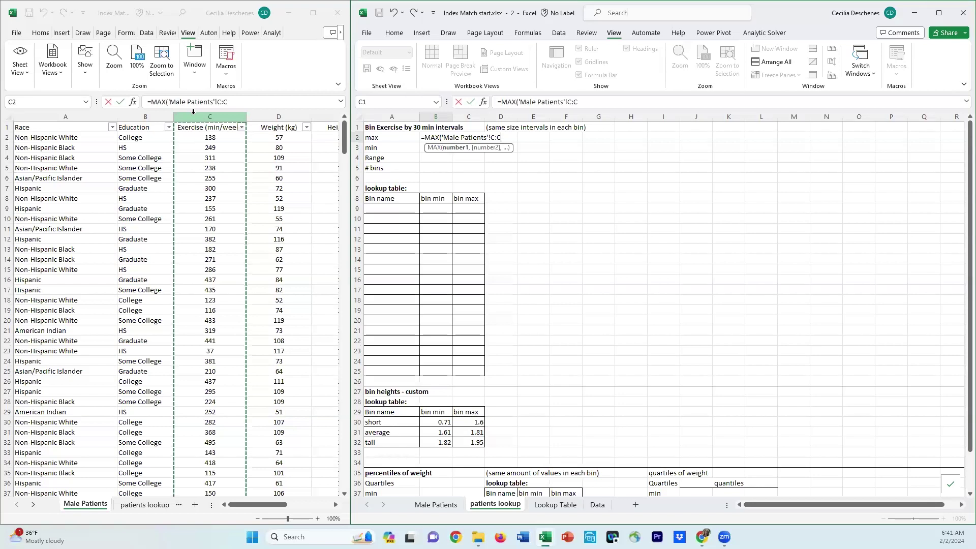
{"action": "key", "text": "Return"}
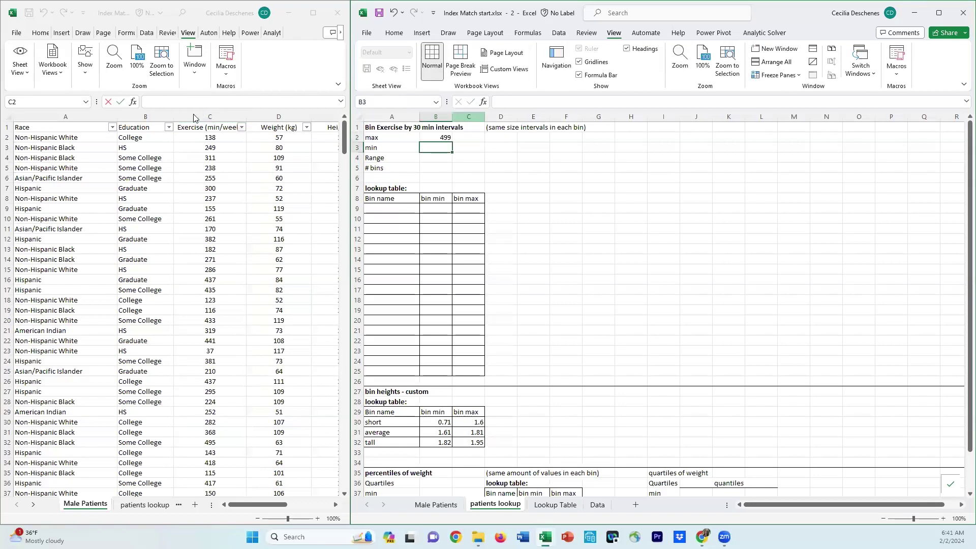
- Calculate the minimum exercise value in B3 with MIN over column C of Male Patients
{"action": "type", "text": "=min"}
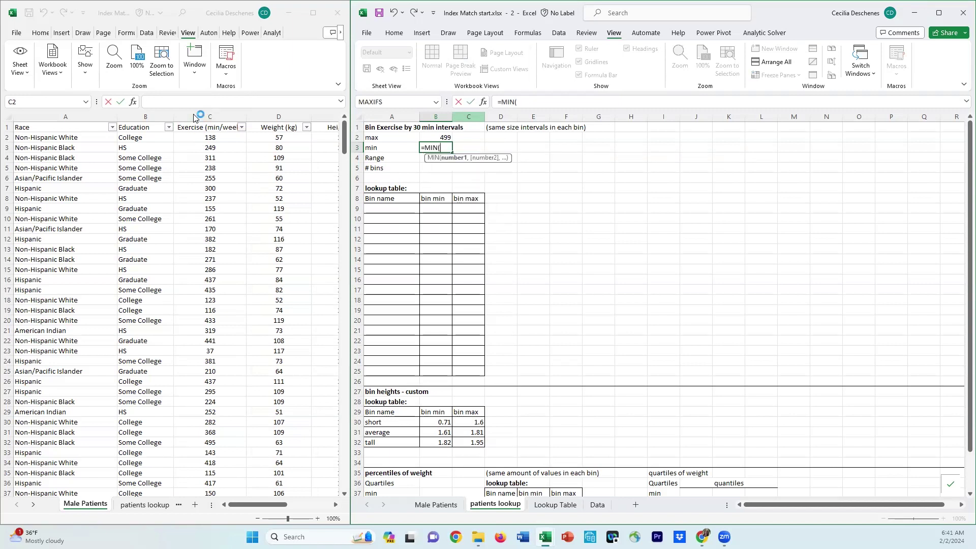
{"action": "left_click", "coordinate": [193, 113]}
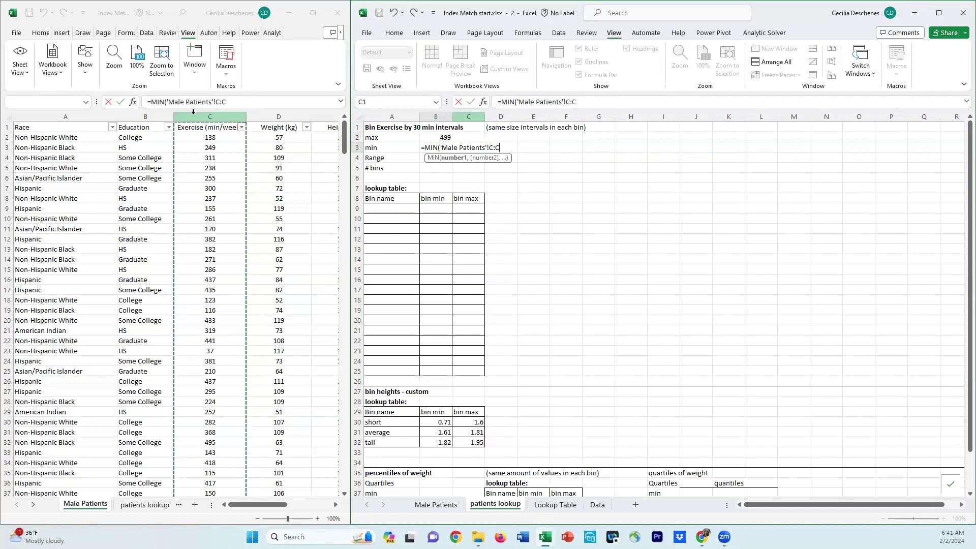
{"action": "key", "text": "Return"}
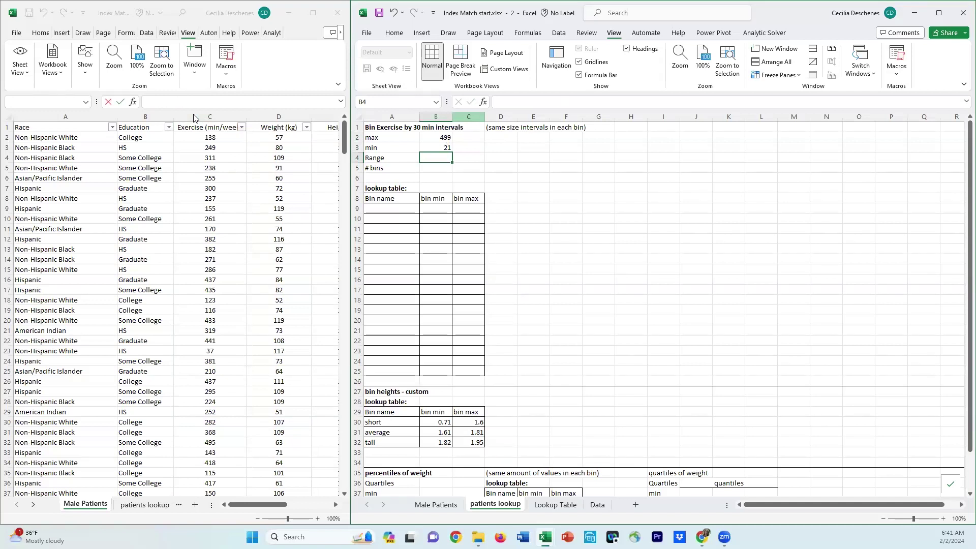
- Calculate the exercise range in B4 with the formula =B2-B3
{"action": "type", "text": "="}
{"action": "key", "text": "Up"}
{"action": "key", "text": "Up"}
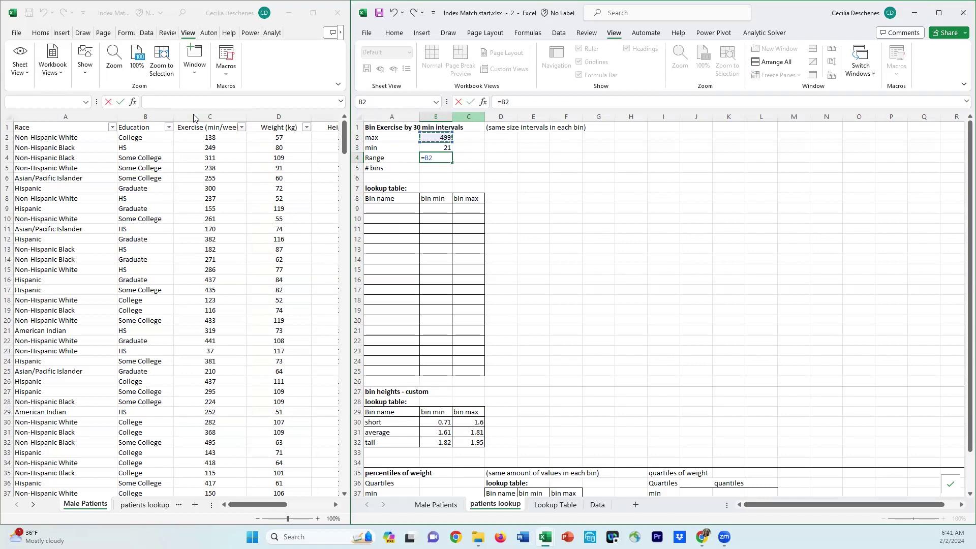
{"action": "type", "text": "-"}
{"action": "key", "text": "Up"}
{"action": "key", "text": "Return"}
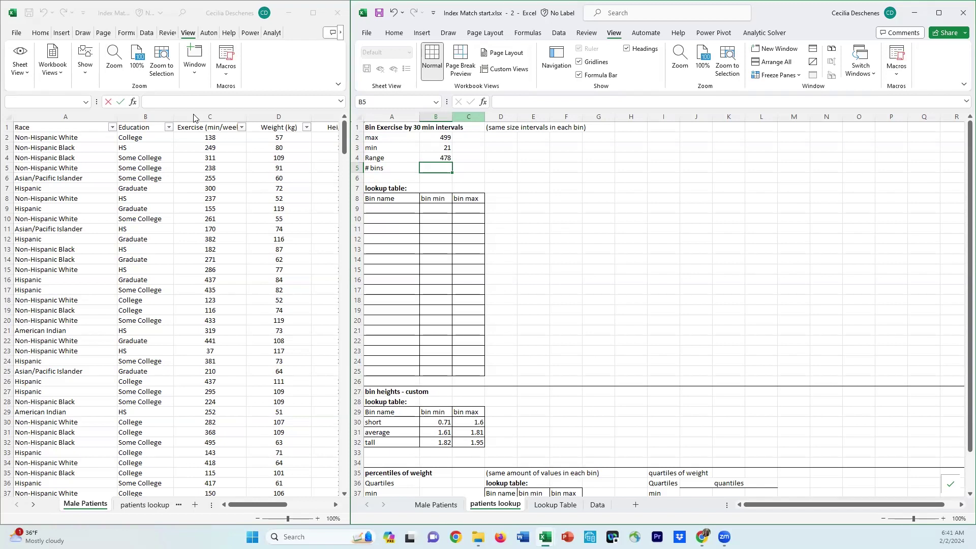
- Calculate the number of 30-minute bins in B5 with the formula =B4/30
{"action": "type", "text": "="}
{"action": "key", "text": "Up"}
{"action": "type", "text": "/30"}
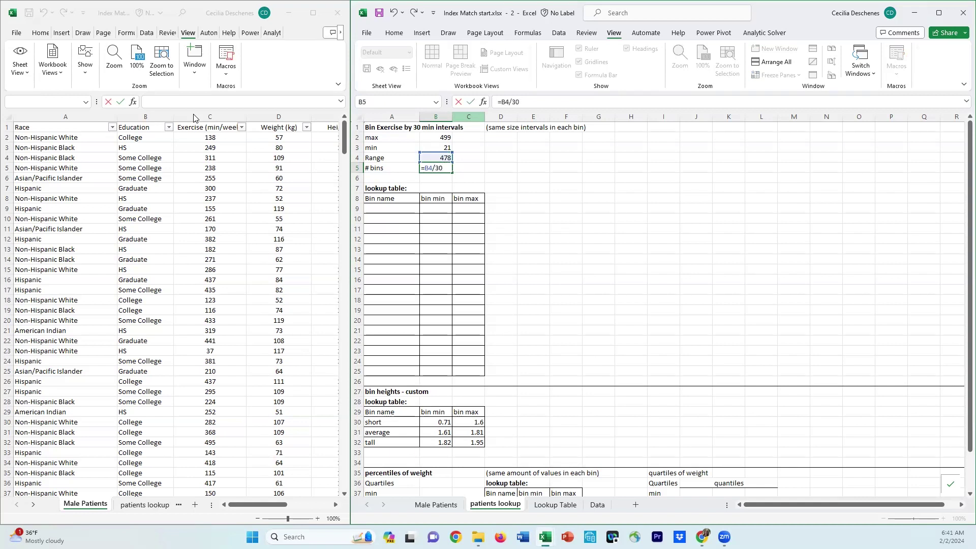
{"action": "key", "text": "Return"}
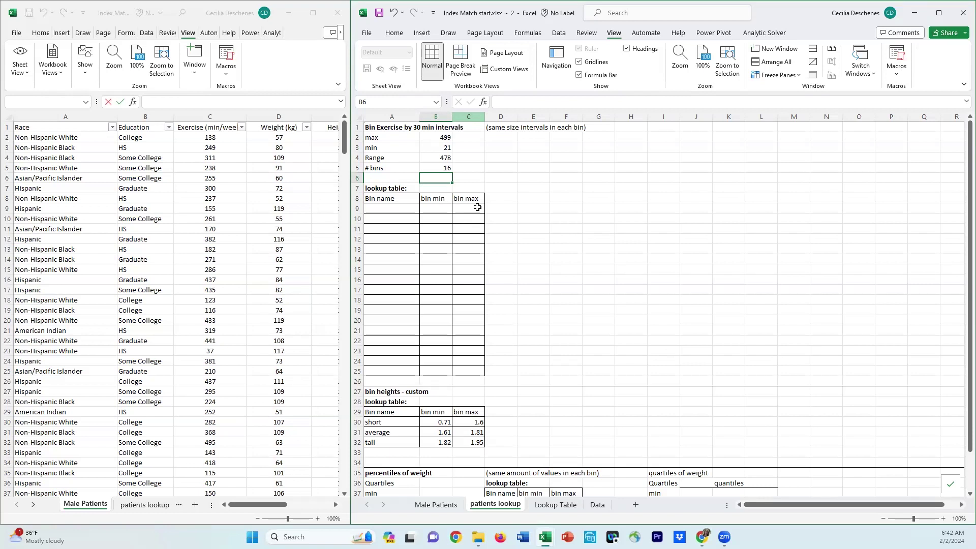
- Set the first bin min in B9 to reference the minimum exercise value in B3
{"action": "left_click", "coordinate": [432, 210]}
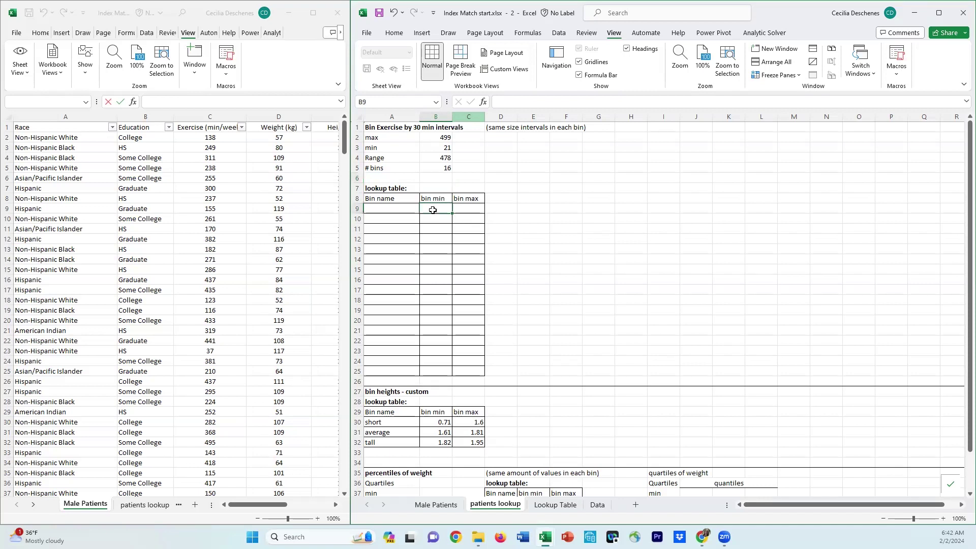
{"action": "type", "text": "="}
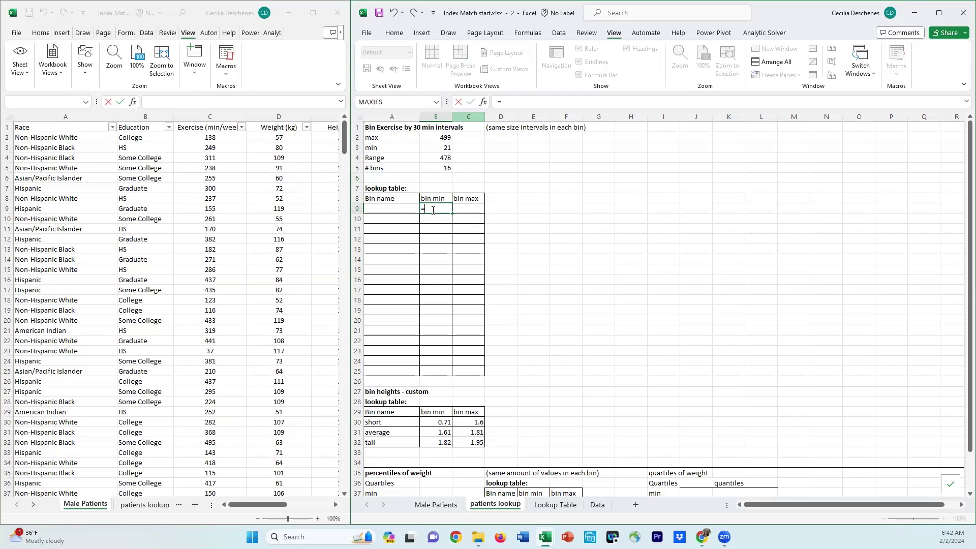
{"action": "key", "text": "Up"}
{"action": "key", "text": "Up"}
{"action": "key", "text": "Up"}
{"action": "key", "text": "Up"}
{"action": "key", "text": "Up"}
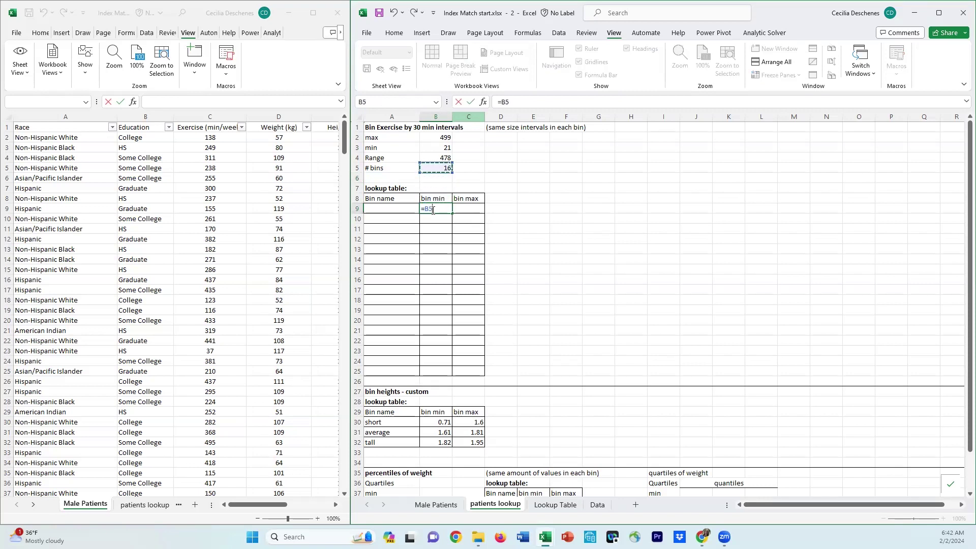
{"action": "key", "text": "Return"}
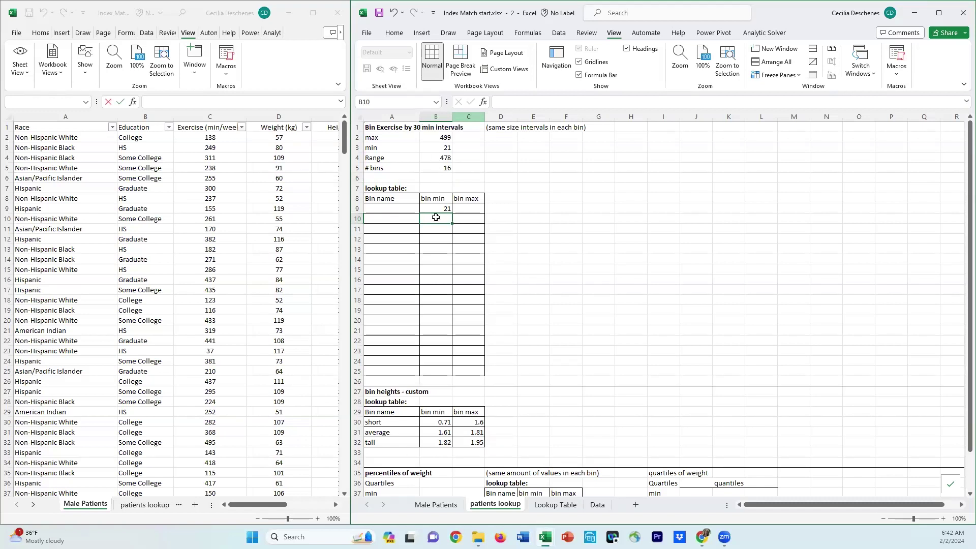
- Enter =B9+30 in B10 and copy the formula down the bin min column through B25
{"action": "type", "text": "="}
{"action": "key", "text": "Up"}
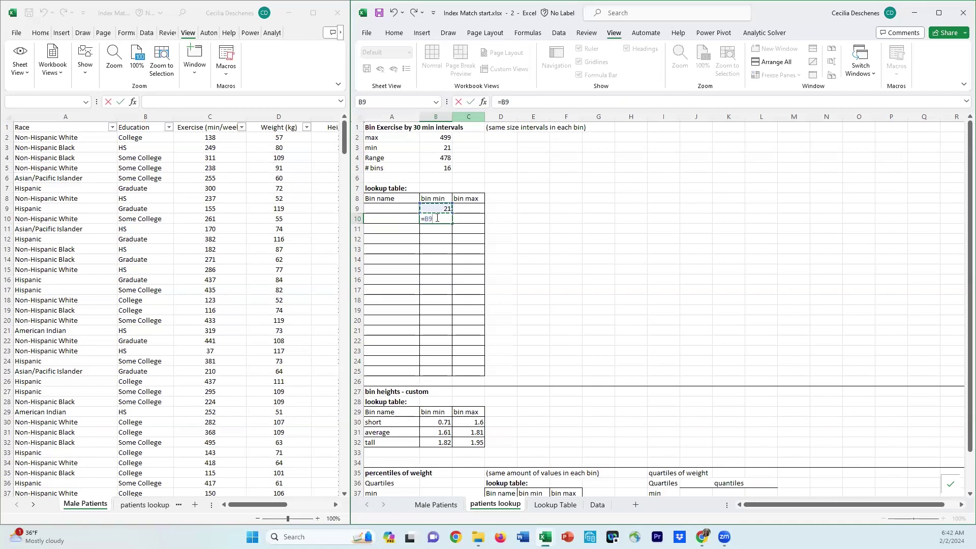
{"action": "type", "text": "+30"}
{"action": "key", "text": "Return"}
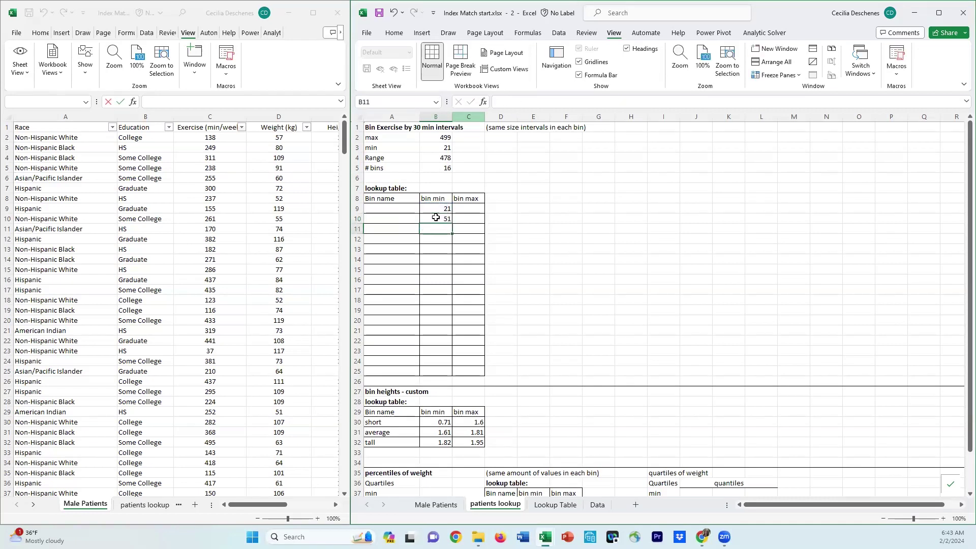
{"action": "left_click", "coordinate": [443, 219]}
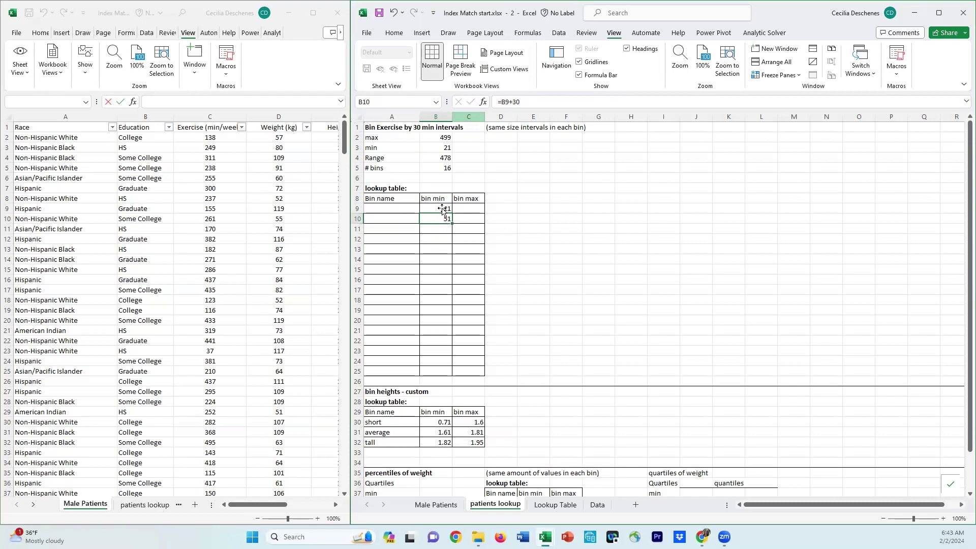
{"action": "left_click_drag", "start_coordinate": [451, 222], "coordinate": [447, 373]}
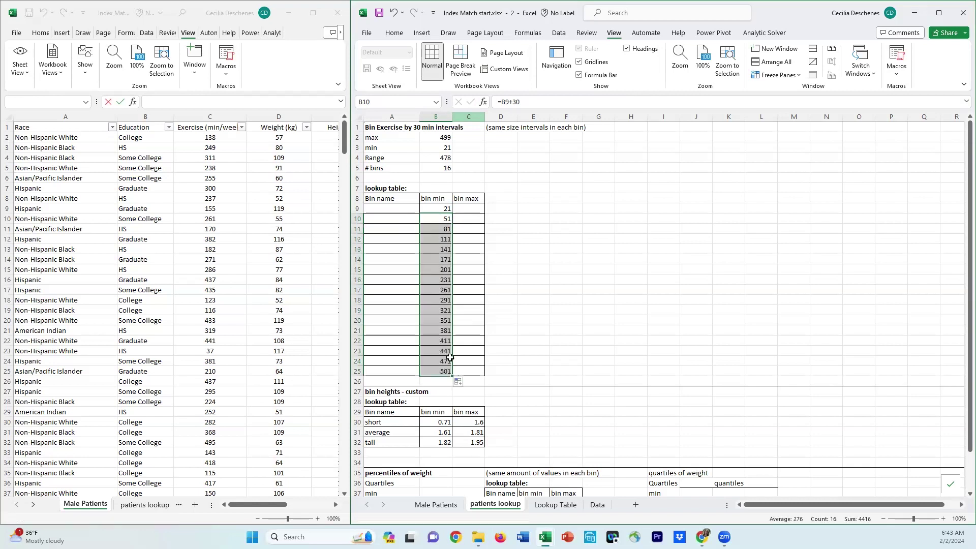
{"action": "left_click", "coordinate": [440, 360]}
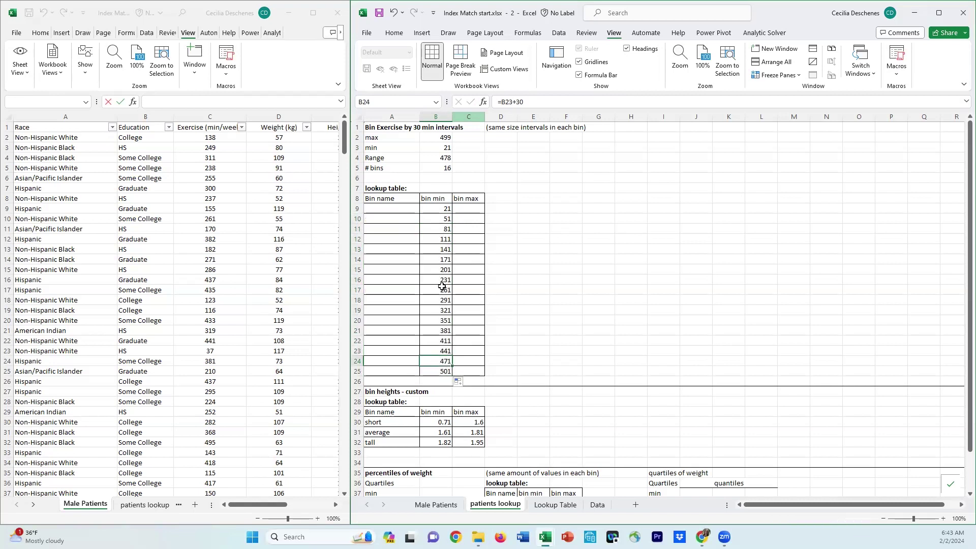
{"action": "left_click", "coordinate": [438, 372]}
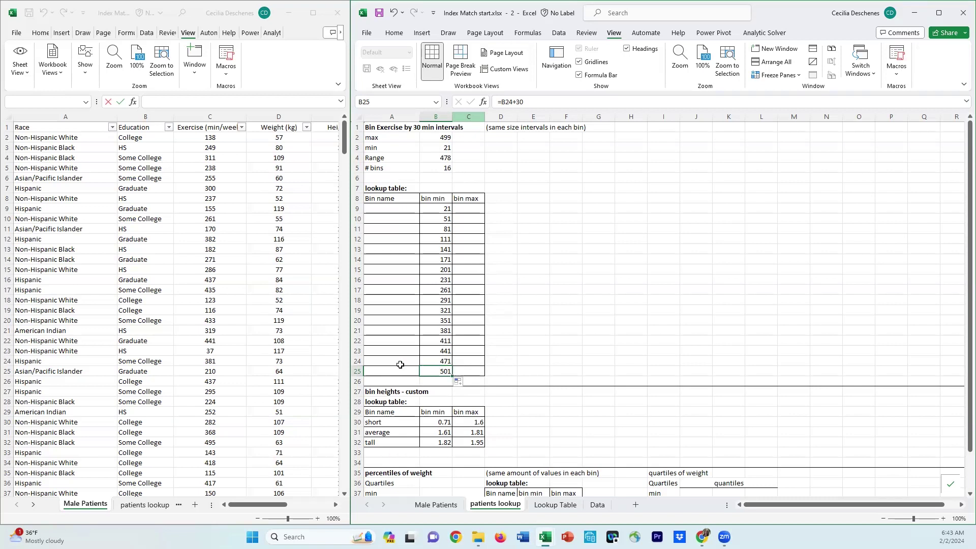
{"action": "left_click_drag", "start_coordinate": [406, 361], "coordinate": [470, 362]}
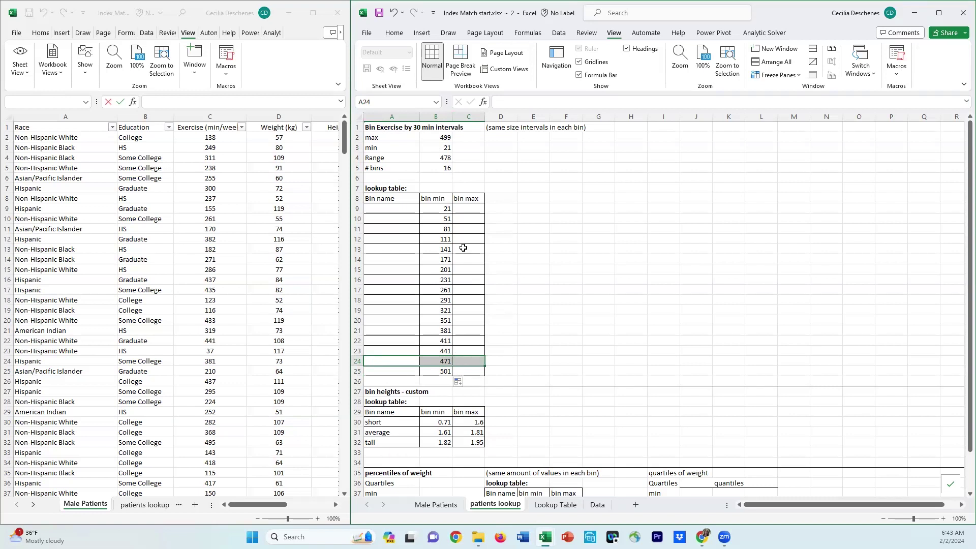
{"action": "left_click", "coordinate": [468, 210]}
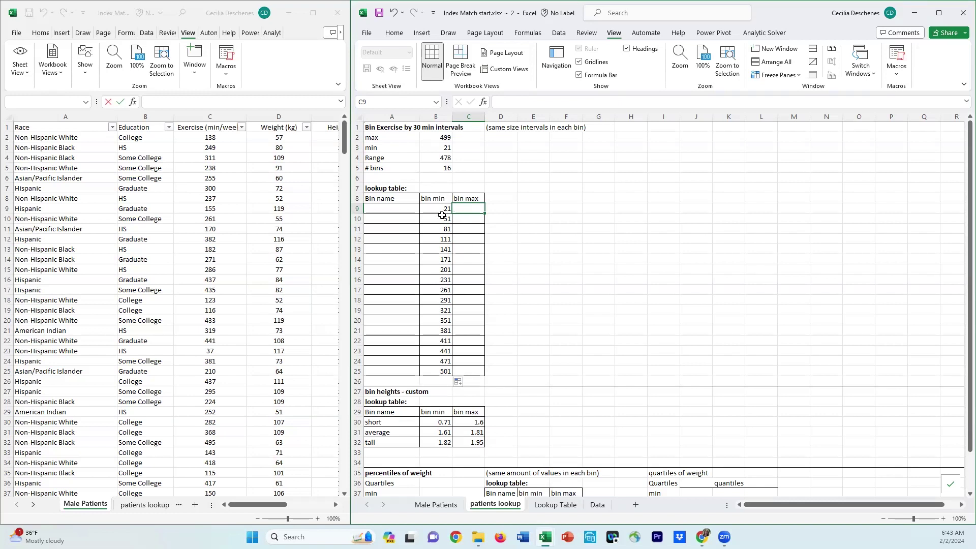
{"action": "left_click", "coordinate": [439, 222]}
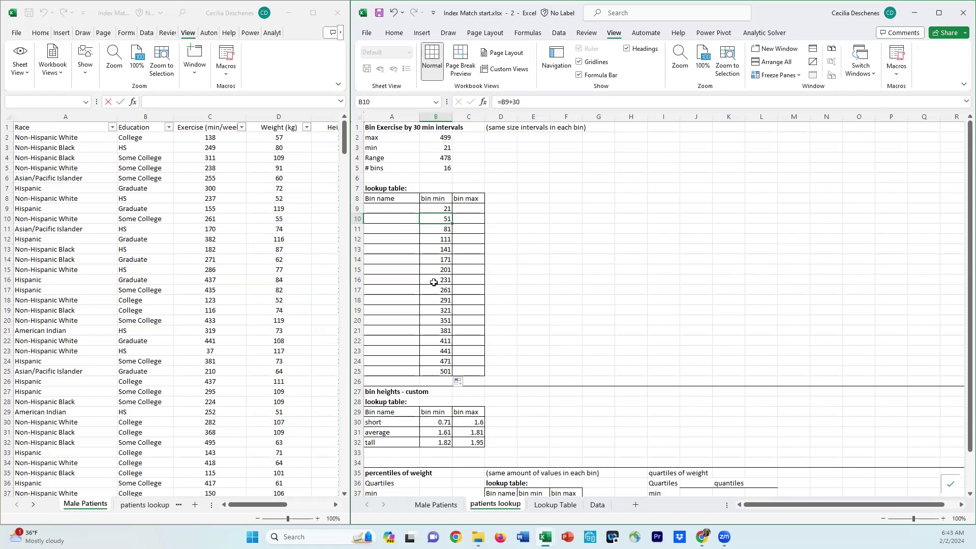
- Add the label "precision (inc)" in A6 with the value 1 in B6
{"action": "left_click", "coordinate": [373, 179]}
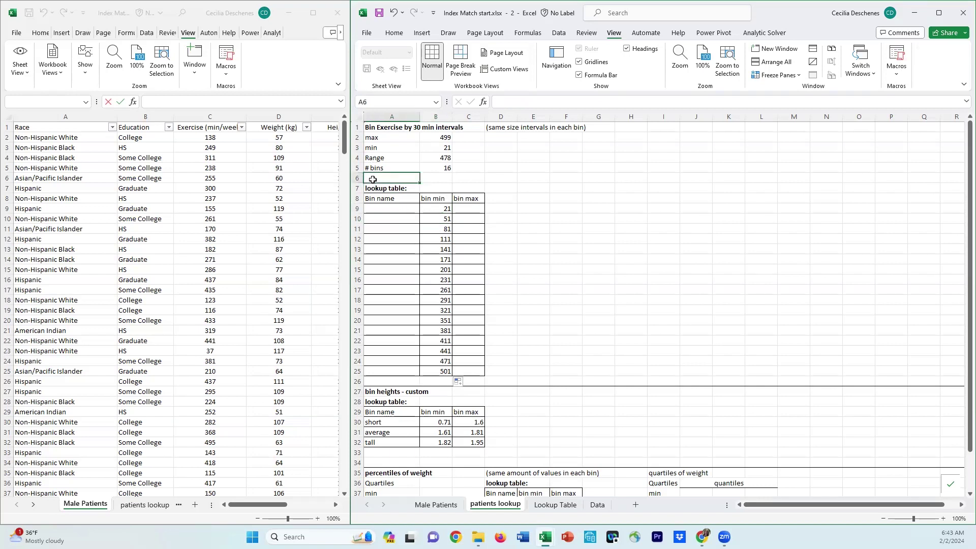
{"action": "type", "text": "precision (inc)"}
{"action": "key", "text": "Tab"}
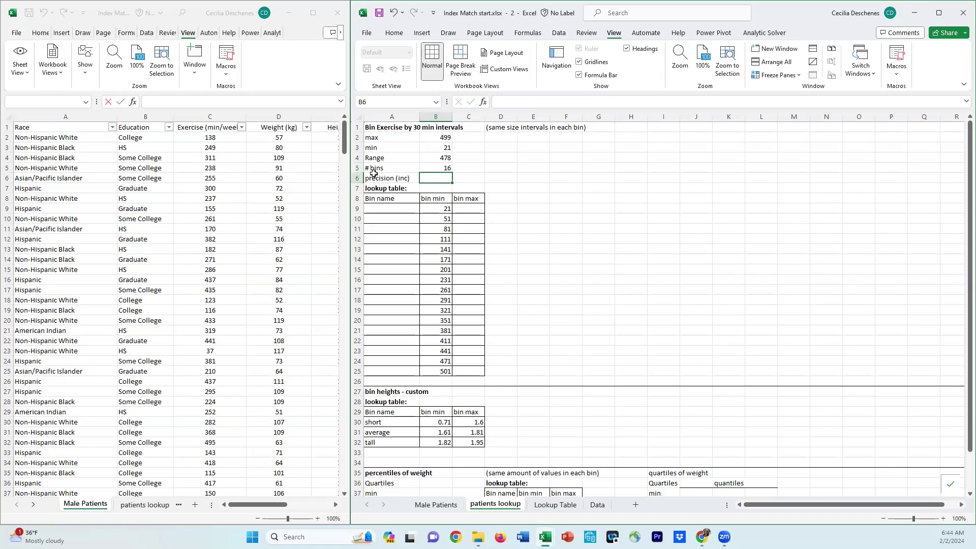
{"action": "type", "text": "1"}
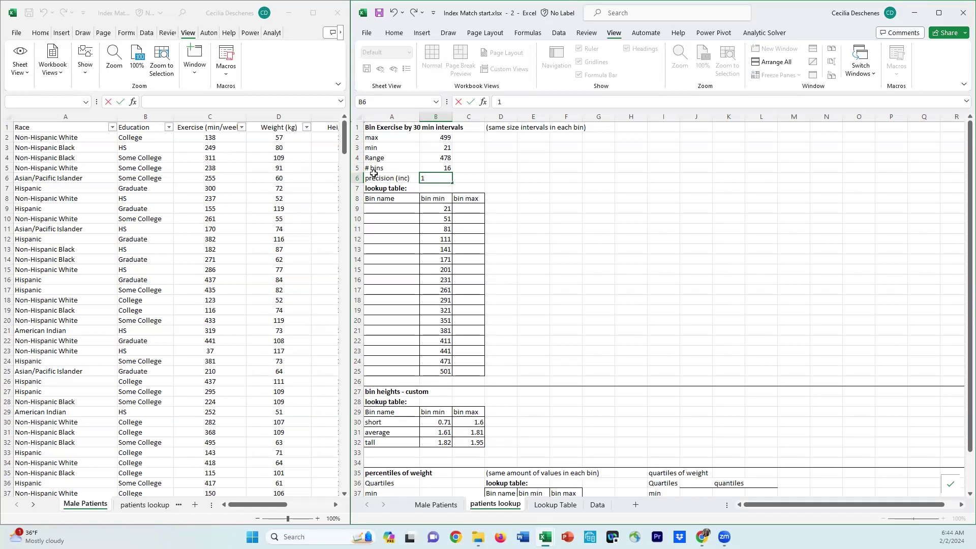
{"action": "key", "text": "Return"}
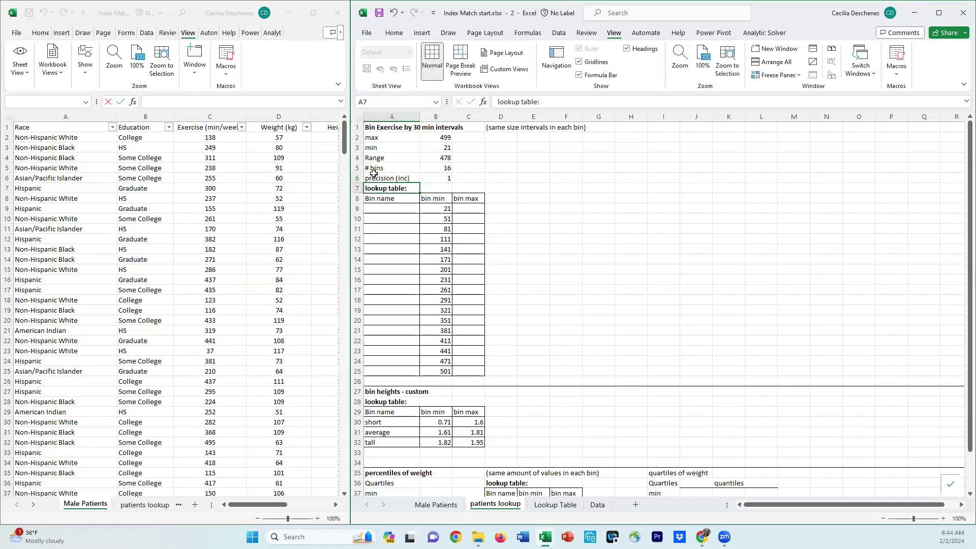
- Calculate the first bin max in C9 with the formula =B10-B6
{"action": "left_click", "coordinate": [472, 210]}
{"action": "left_click", "coordinate": [445, 220]}
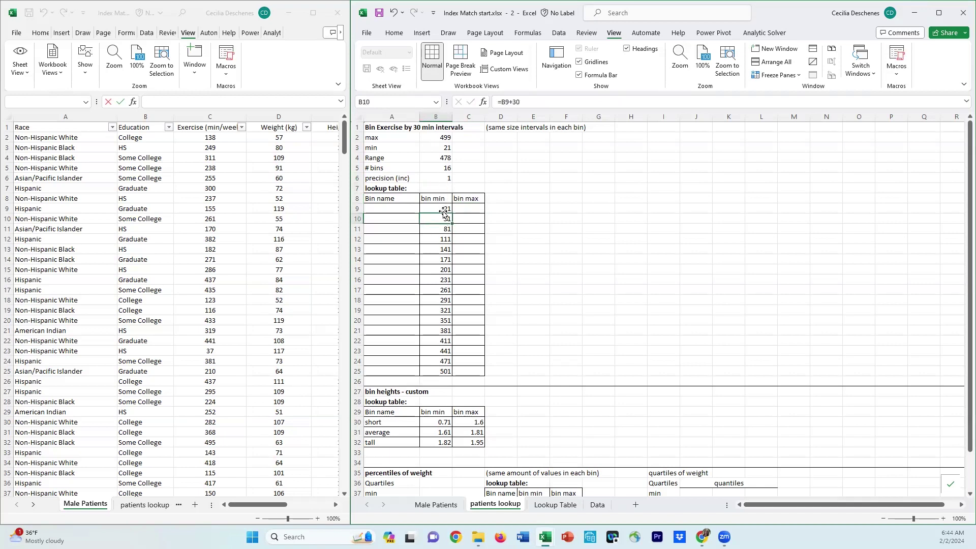
{"action": "left_click", "coordinate": [462, 208]}
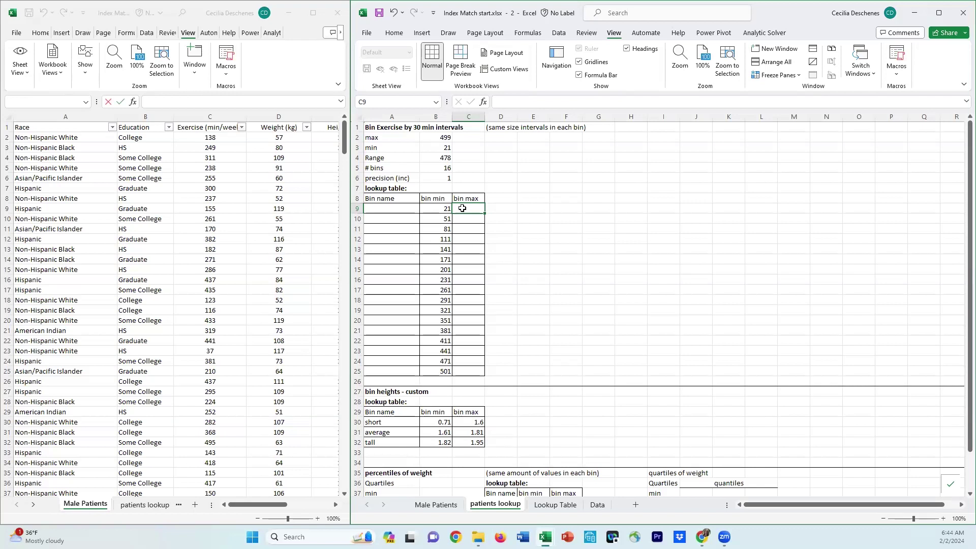
{"action": "type", "text": "="}
{"action": "key", "text": "Down"}
{"action": "key", "text": "Left"}
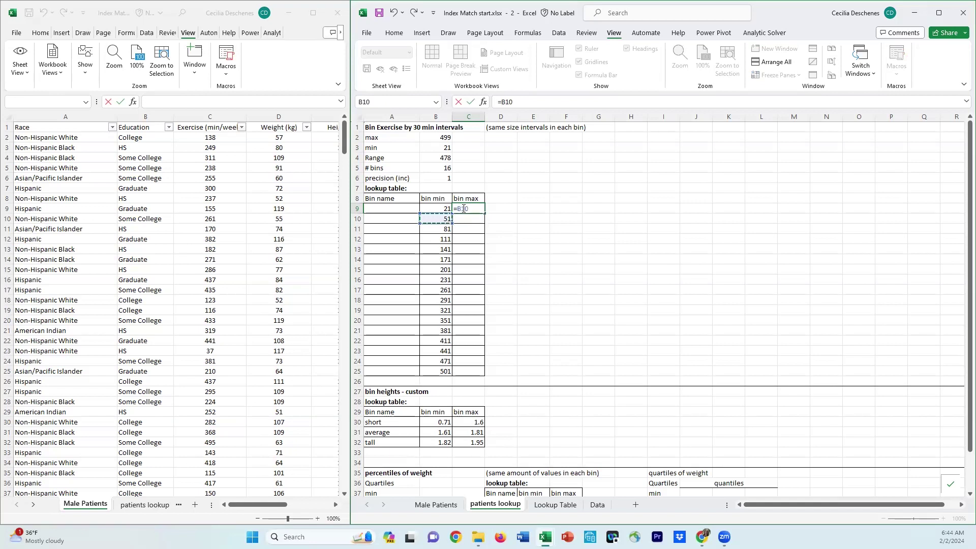
{"action": "type", "text": "-"}
{"action": "left_click", "coordinate": [444, 177]}
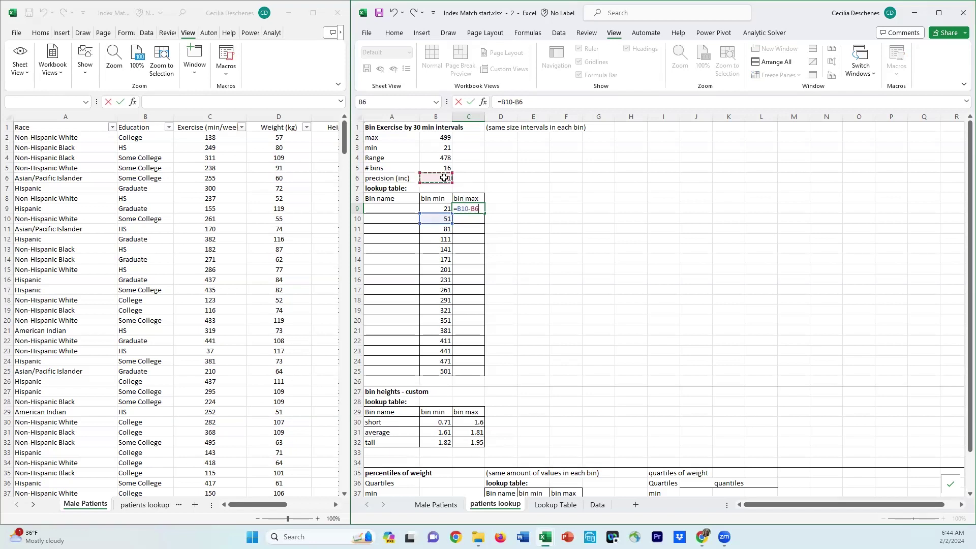
{"action": "key", "text": "Return"}
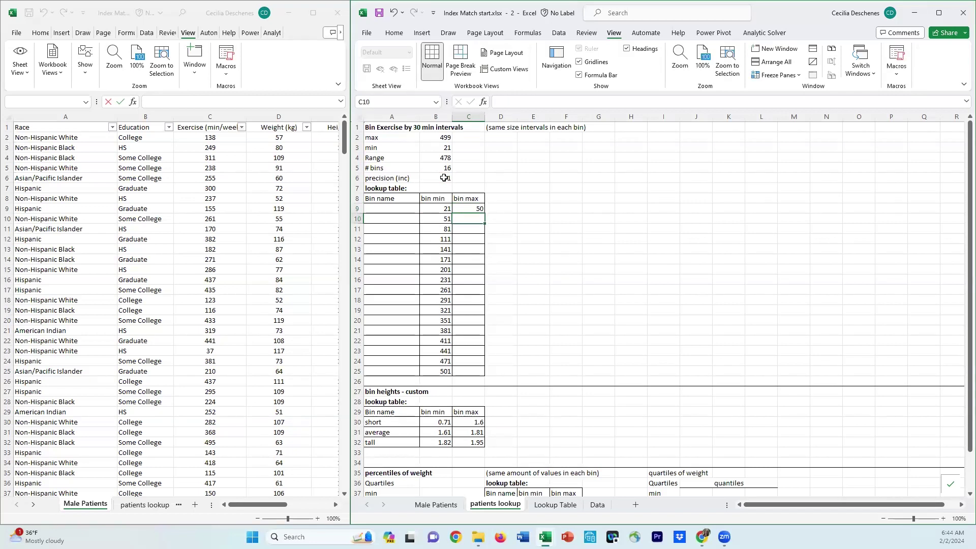
- Make the precision reference in C9's formula absolute so it reads =B10-$B$6
{"action": "left_click", "coordinate": [474, 206]}
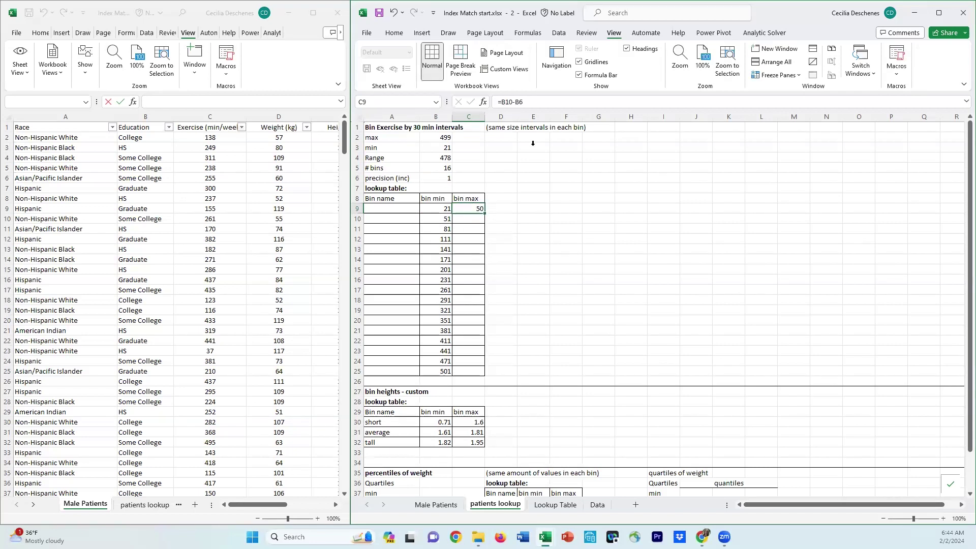
{"action": "left_click", "coordinate": [528, 99]}
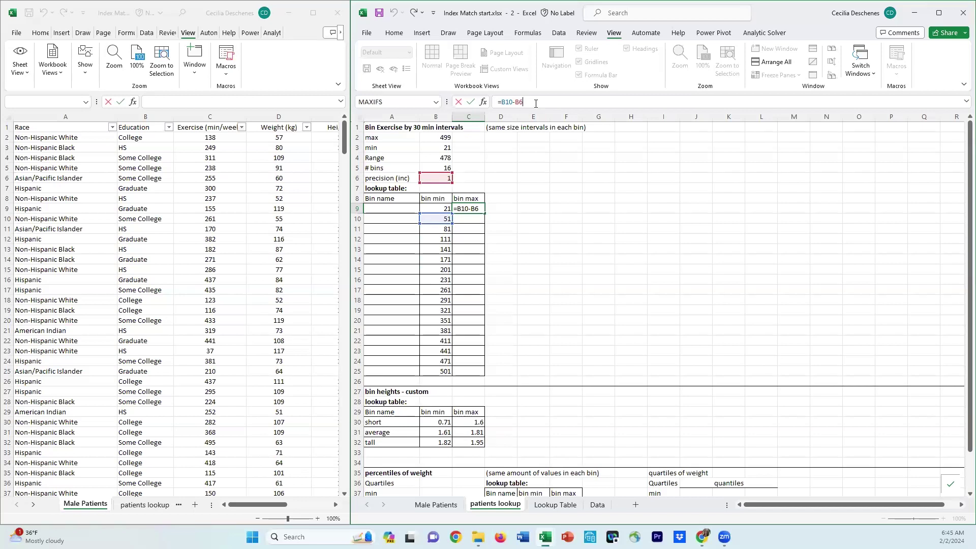
{"action": "key", "text": "shift+Left"}
{"action": "key", "text": "shift+Left"}
{"action": "key", "text": "F4"}
{"action": "key", "text": "F4"}
{"action": "key", "text": "F4"}
{"action": "key", "text": "F4"}
{"action": "key", "text": "F4"}
{"action": "key", "text": "Return"}
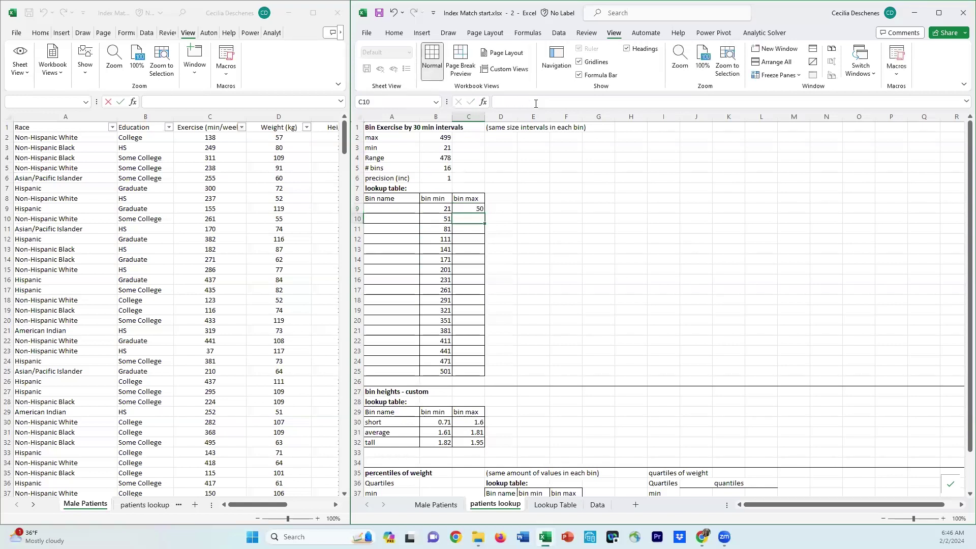
- Copy the bin max formula from C9 down through C24
{"action": "left_click", "coordinate": [473, 209]}
{"action": "left_click_drag", "start_coordinate": [484, 213], "coordinate": [480, 363]}
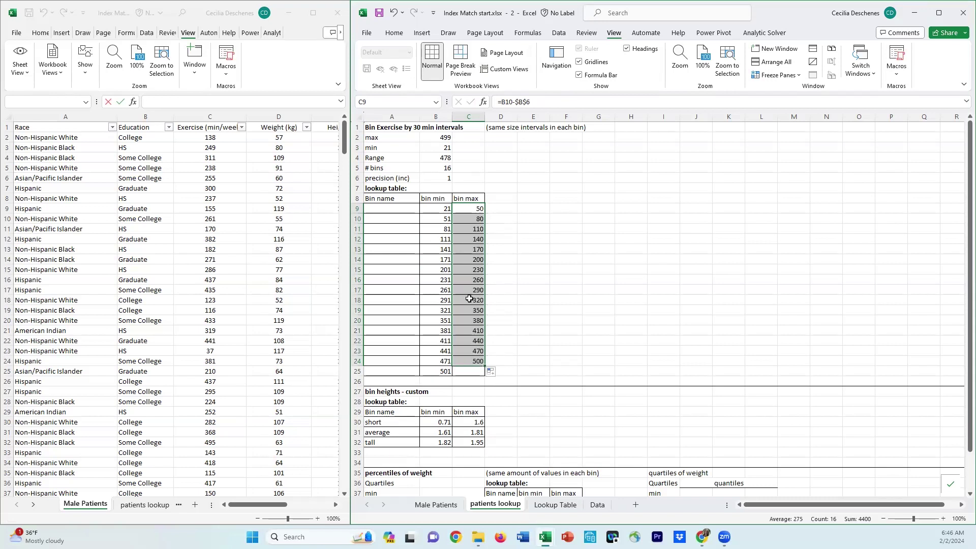
{"action": "left_click", "coordinate": [456, 219]}
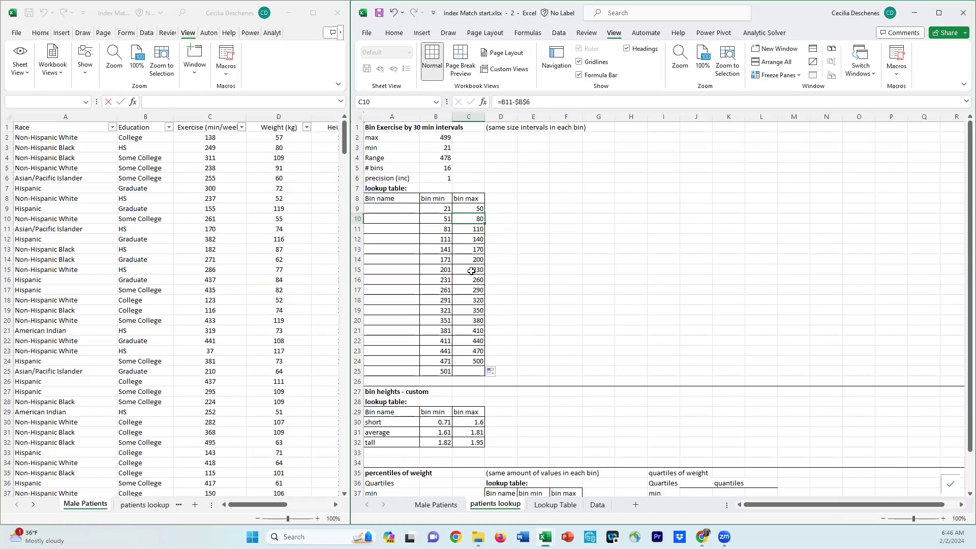
{"action": "left_click_drag", "start_coordinate": [441, 260], "coordinate": [470, 261]}
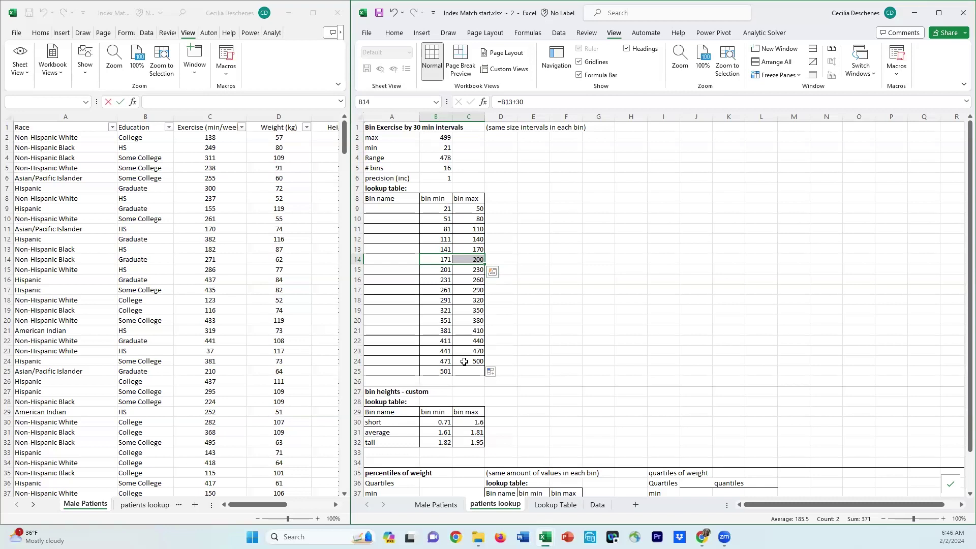
- Format the Bin name and bin min headers in A8:B8 as bold with a yellow fill
{"action": "left_click", "coordinate": [398, 210]}
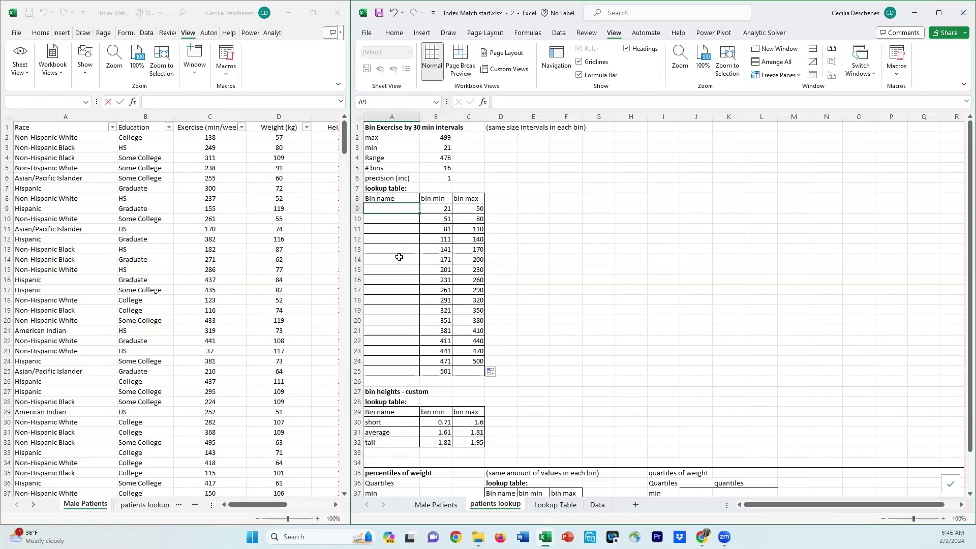
{"action": "left_click", "coordinate": [404, 199]}
{"action": "left_click_drag", "start_coordinate": [405, 199], "coordinate": [436, 199]}
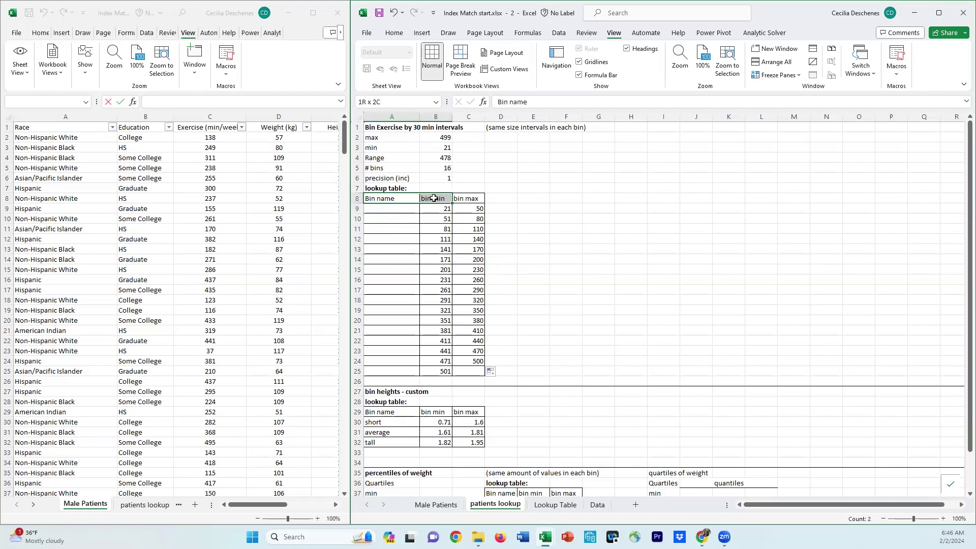
{"action": "left_click", "coordinate": [418, 61]}
{"action": "left_click", "coordinate": [438, 76]}
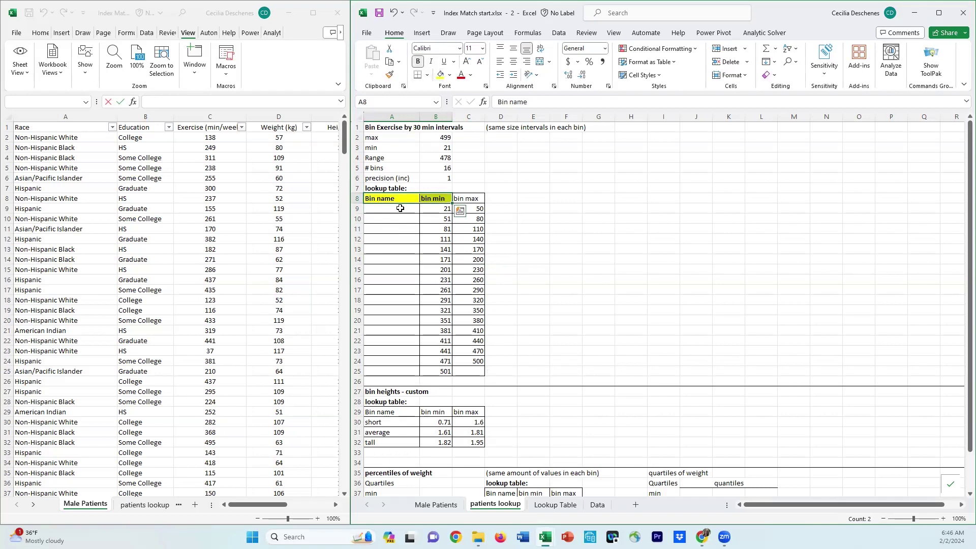
- Build the first bin name in A9 with the formula =CONCAT(B9," min to ",C9," min")
{"action": "left_click", "coordinate": [400, 209]}
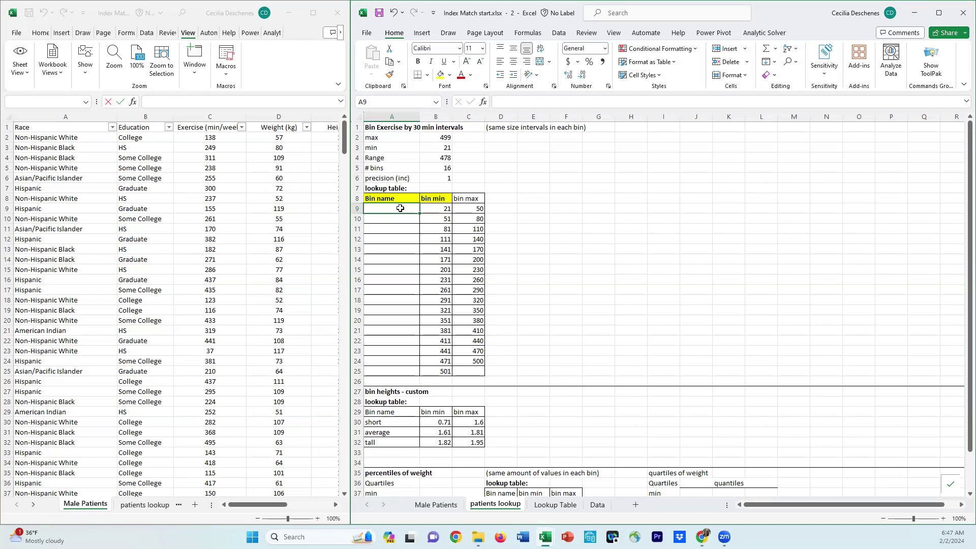
{"action": "type", "text": "=conc"}
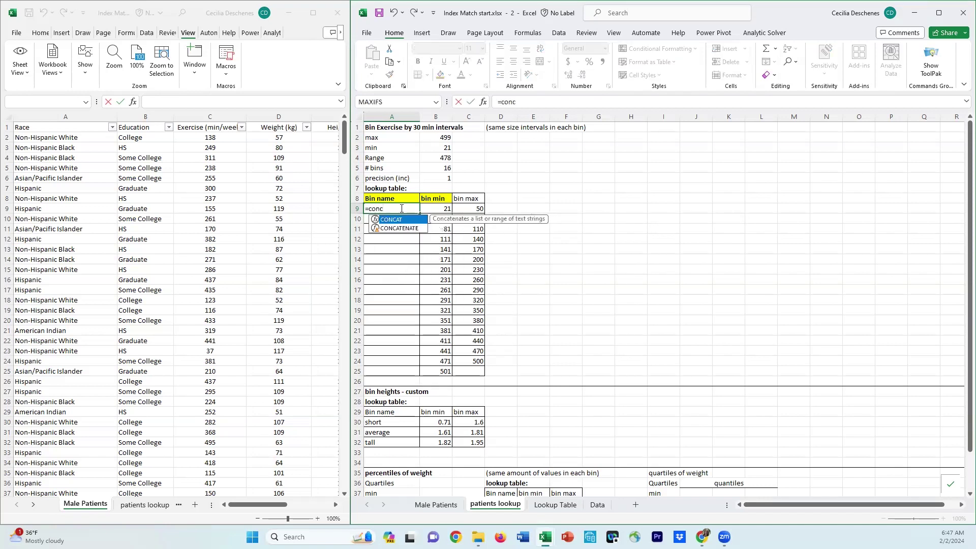
{"action": "key", "text": "Tab"}
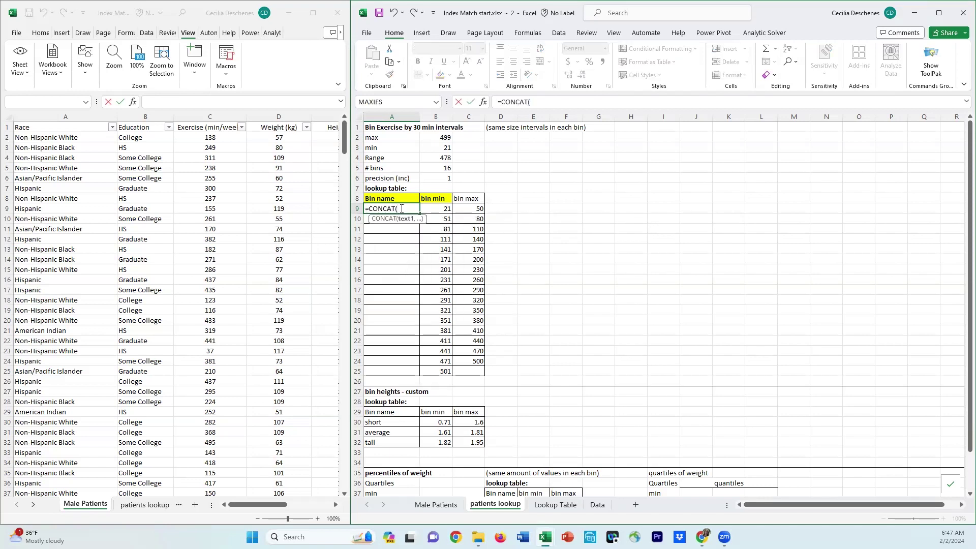
{"action": "left_click", "coordinate": [437, 207]}
{"action": "type", "text": ","}
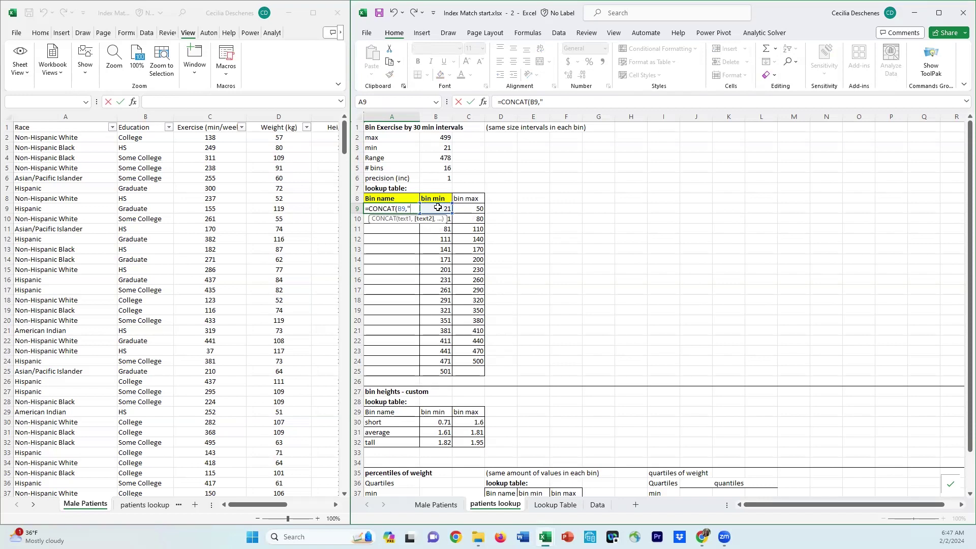
{"action": "type", "text": "min to"}
{"action": "type", "text": ","}
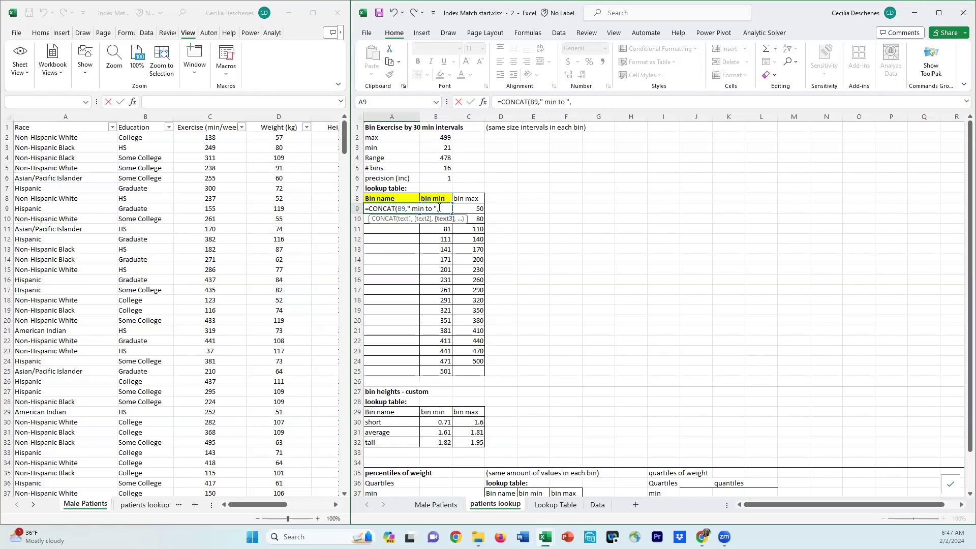
{"action": "left_click", "coordinate": [479, 208]}
{"action": "type", "text": ","}
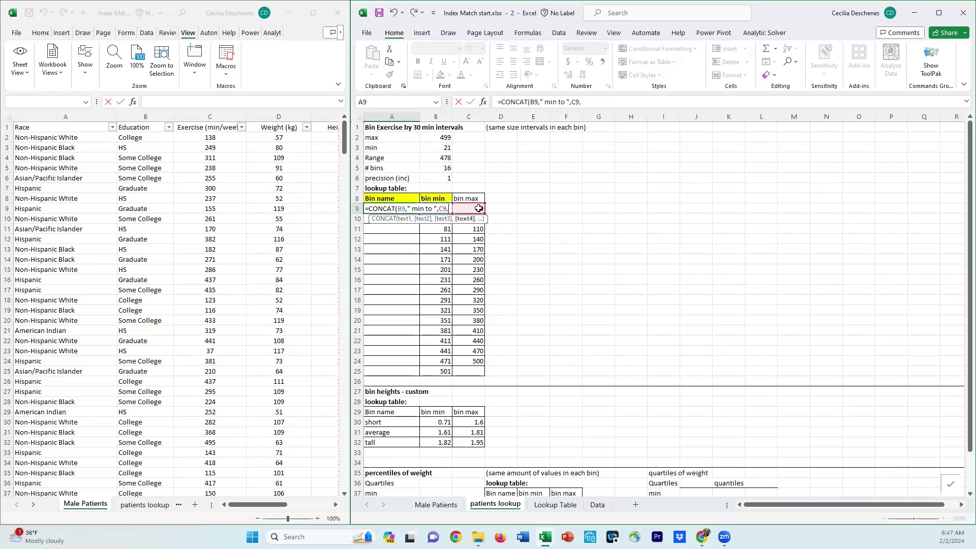
{"action": "type", "text": "\" min"}
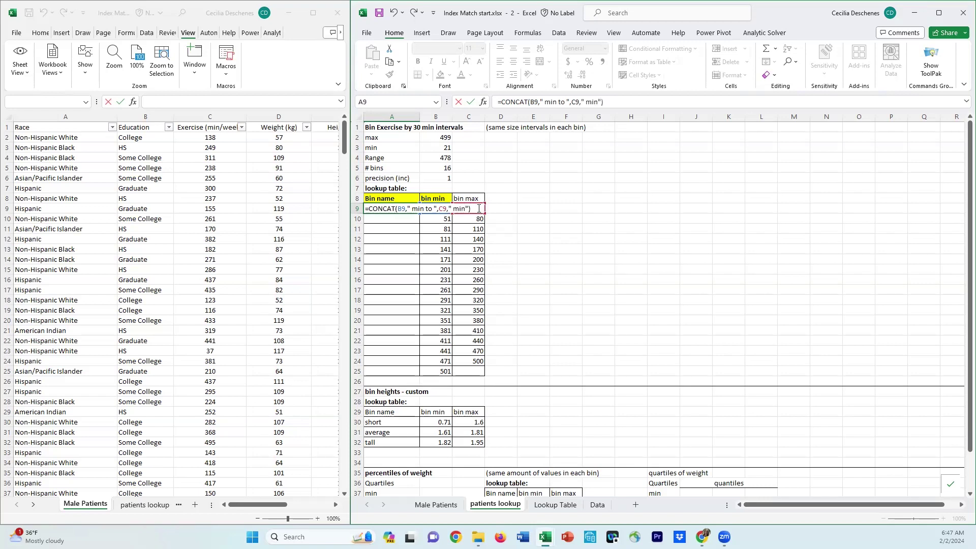
{"action": "key", "text": "Return"}
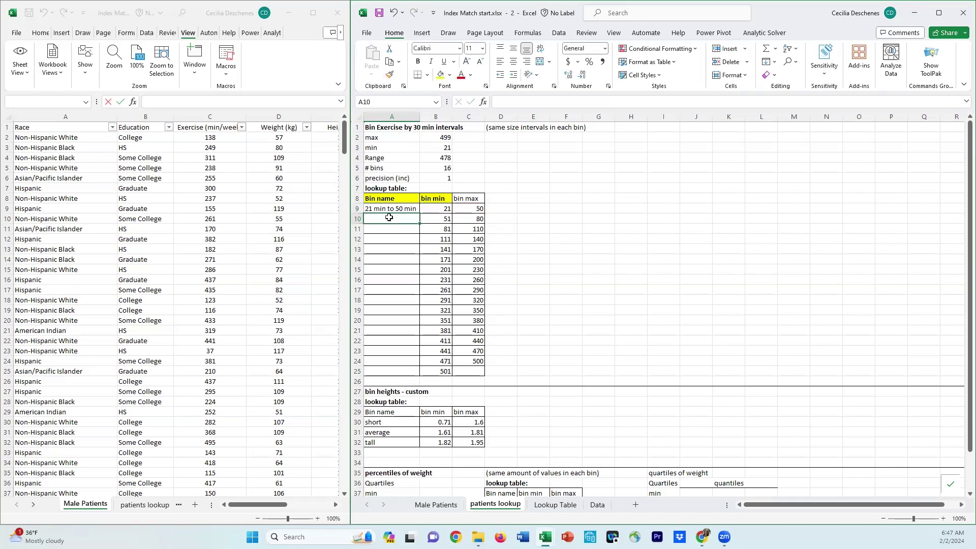
- Widen column A slightly and copy the bin name formula from A9 down through A24
{"action": "left_click_drag", "start_coordinate": [420, 117], "coordinate": [427, 116]}
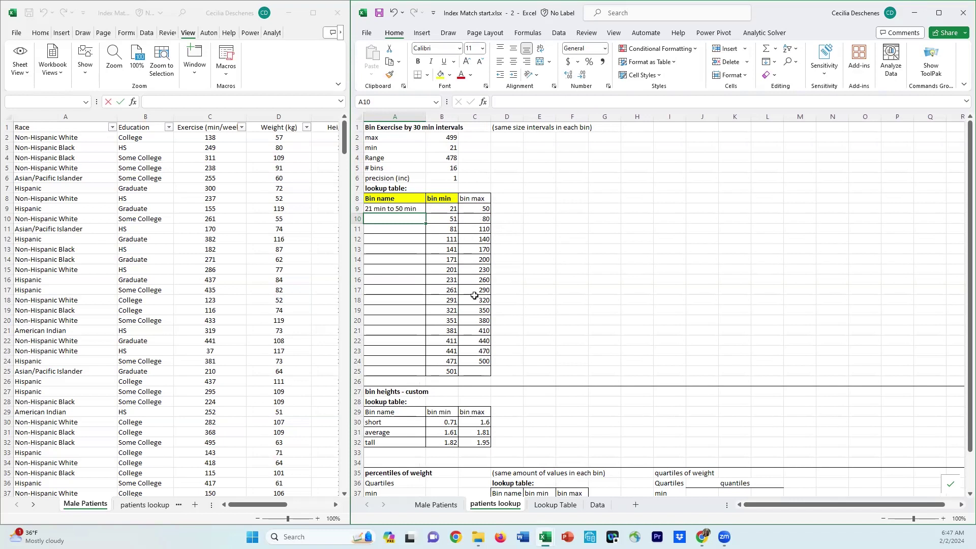
{"action": "left_click", "coordinate": [422, 213]}
{"action": "left_click_drag", "start_coordinate": [424, 213], "coordinate": [426, 362]}
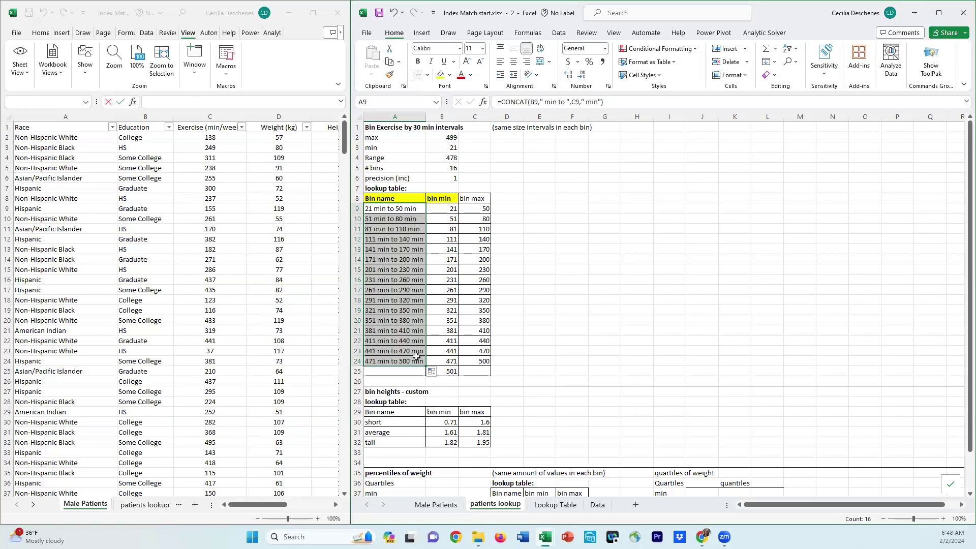
{"action": "left_click", "coordinate": [543, 250]}
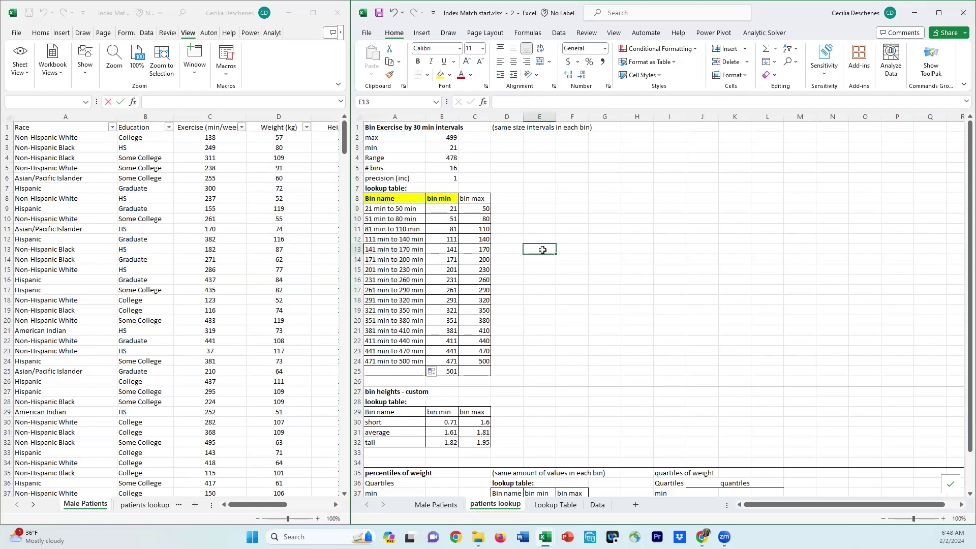
{"action": "left_click", "coordinate": [535, 340]}
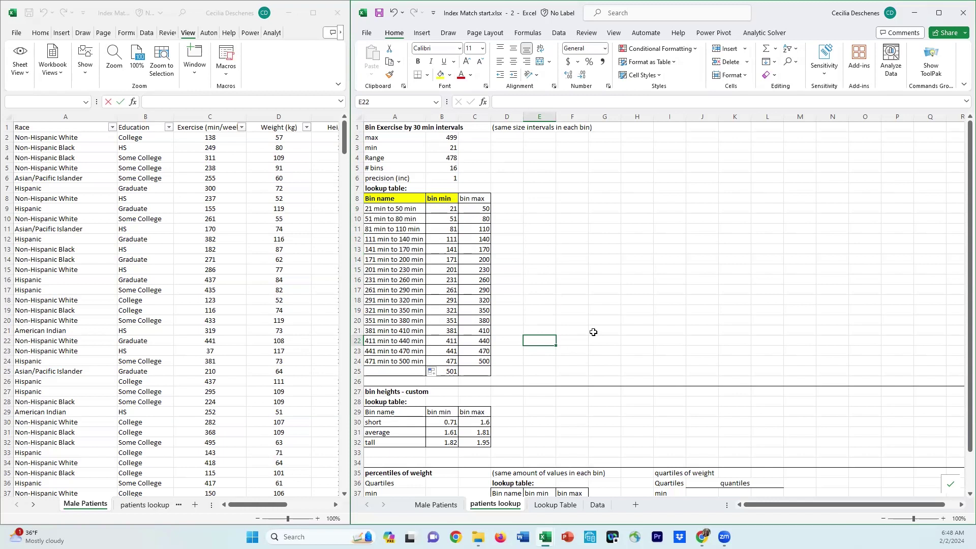
- Review the average bin's limits in the custom heights table and the Height (m) values on the Male Patients sheet
{"action": "scroll", "coordinate": [594, 331], "scroll_direction": "down", "scroll_amount": 4}
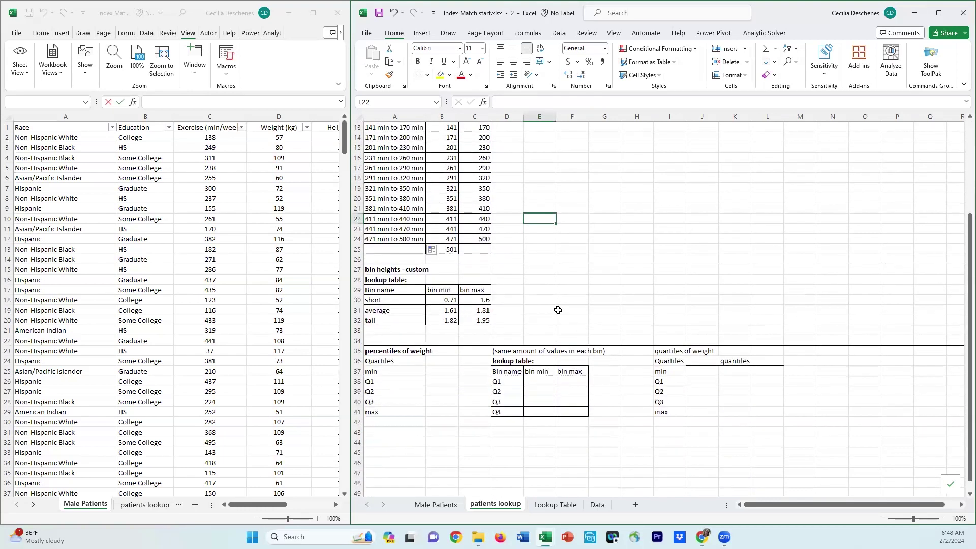
{"action": "scroll", "coordinate": [558, 309], "scroll_direction": "down", "scroll_amount": 1}
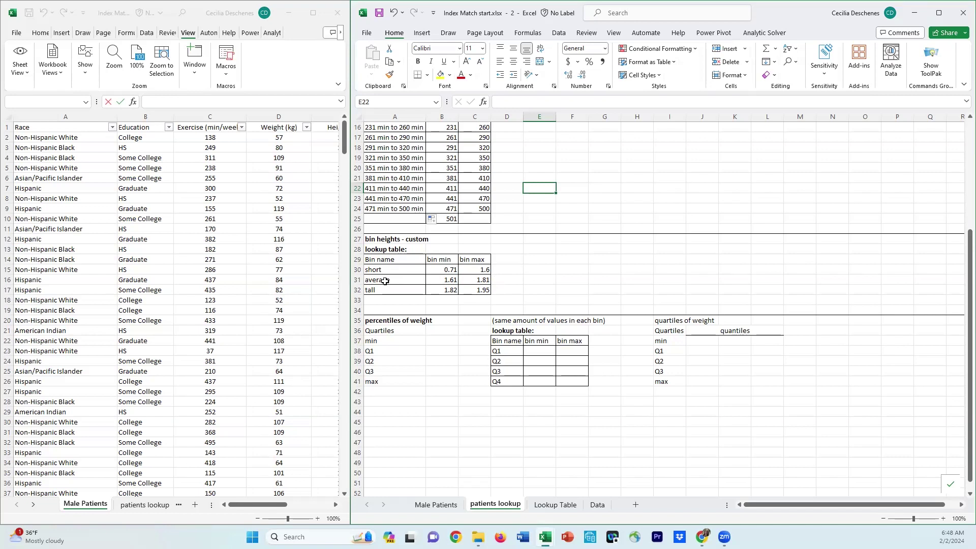
{"action": "left_click_drag", "start_coordinate": [437, 280], "coordinate": [477, 280]}
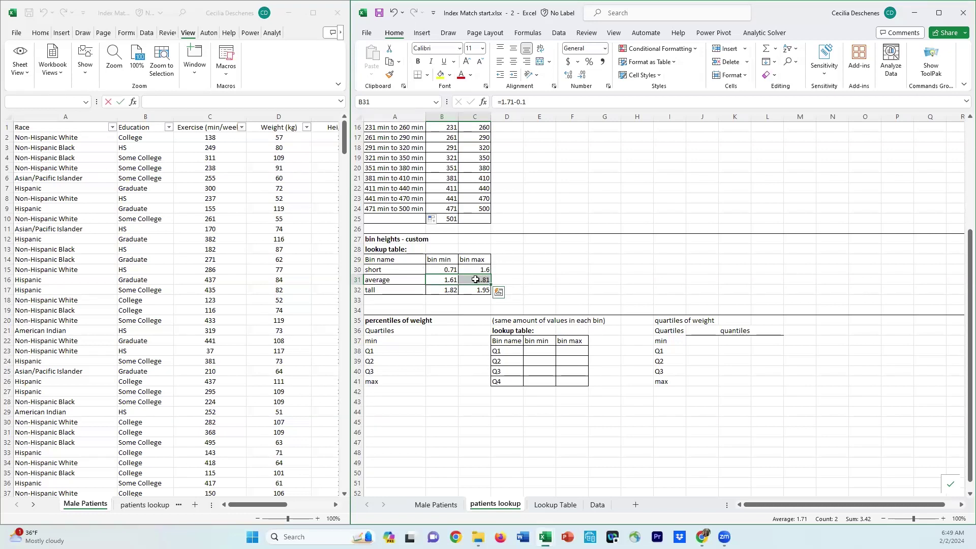
{"action": "left_click", "coordinate": [440, 279]}
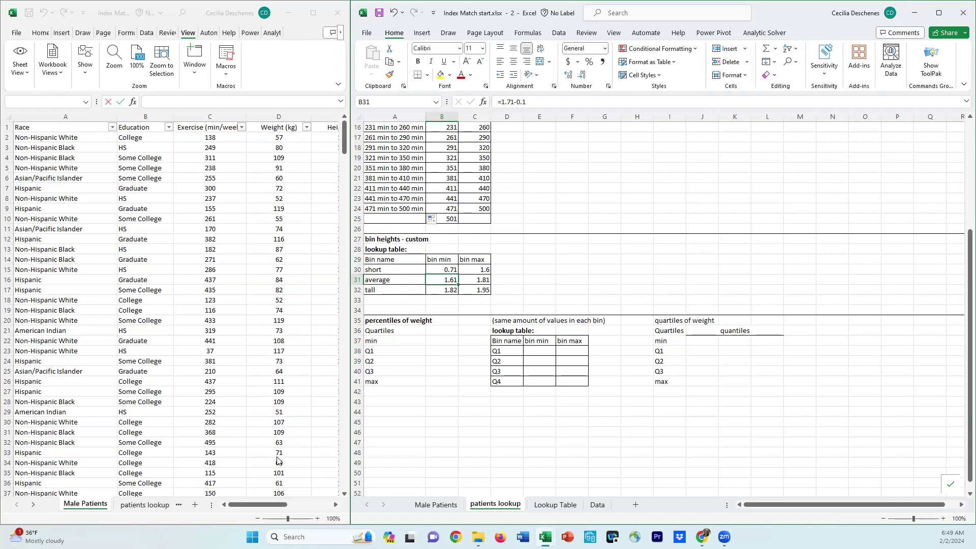
{"action": "left_click_drag", "start_coordinate": [242, 506], "coordinate": [272, 505]}
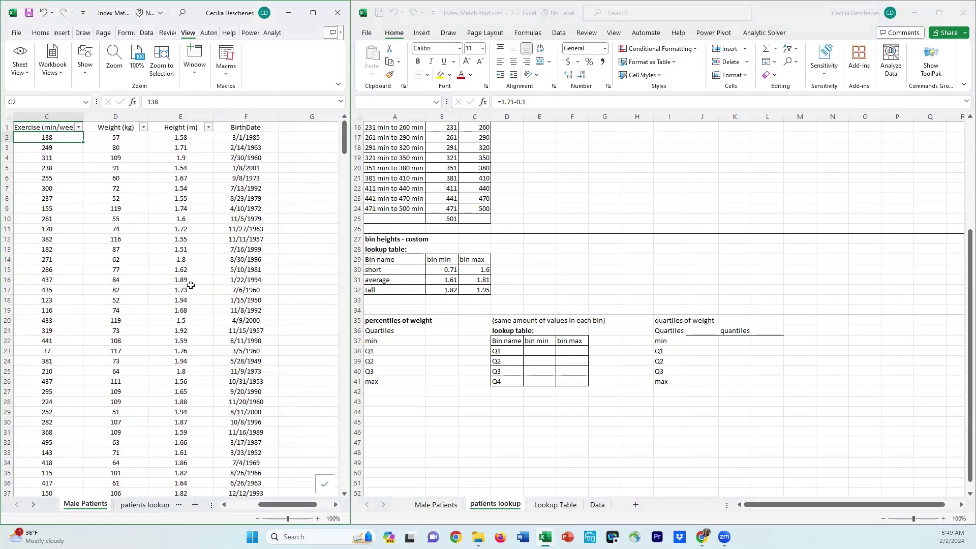
{"action": "left_click", "coordinate": [194, 259]}
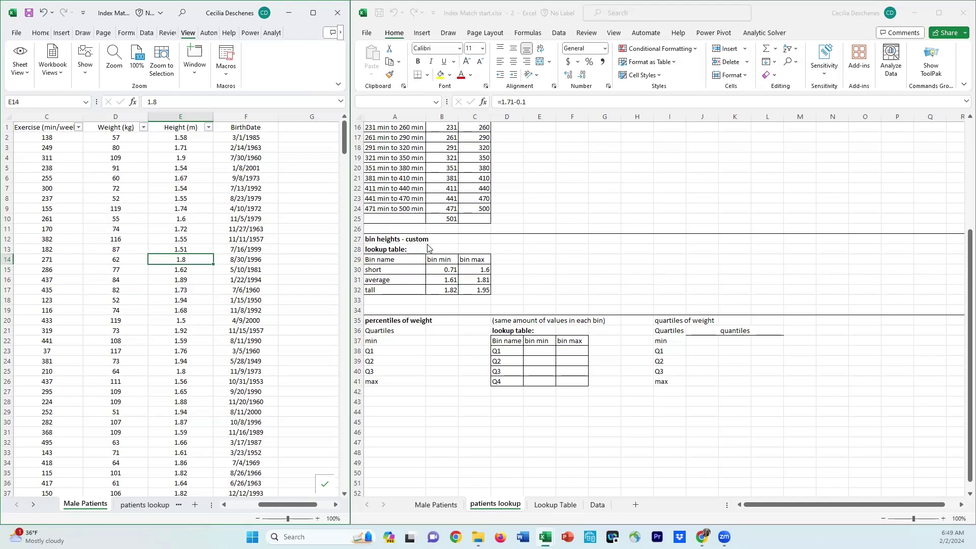
- Label C27 "precision (inc)" beside the custom heights title, enter 0.01 in D27, and widen column C to fit the label
{"action": "left_click", "coordinate": [476, 239]}
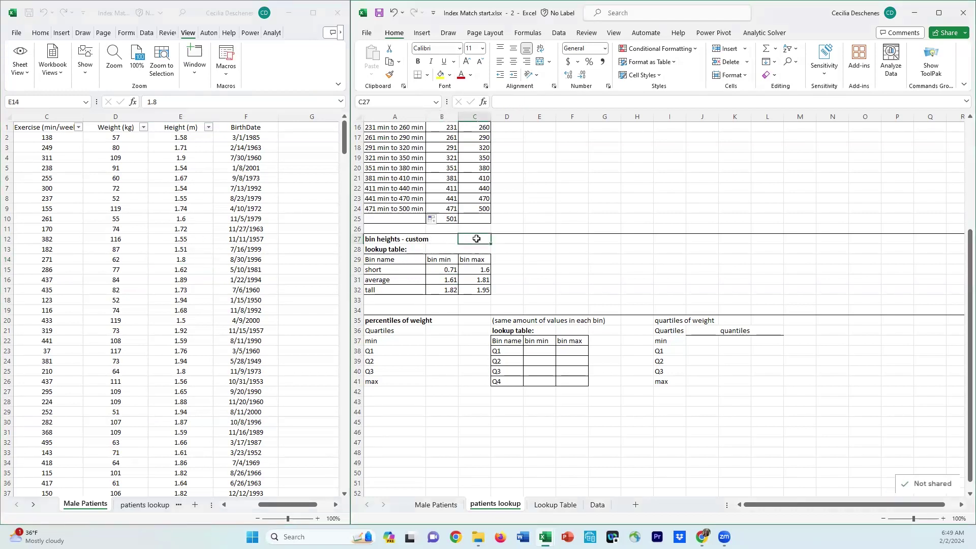
{"action": "type", "text": "precision"}
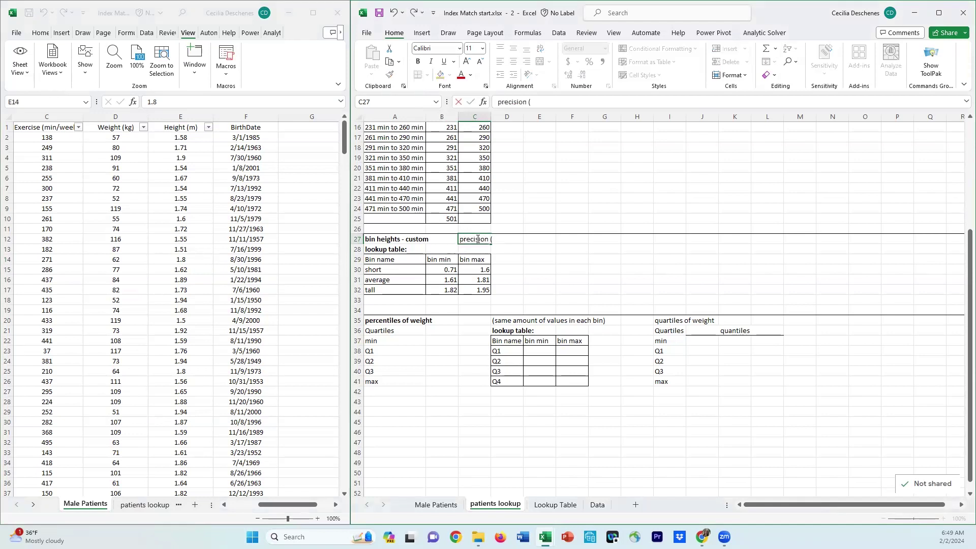
{"action": "type", "text": " (inc)"}
{"action": "key", "text": "Tab"}
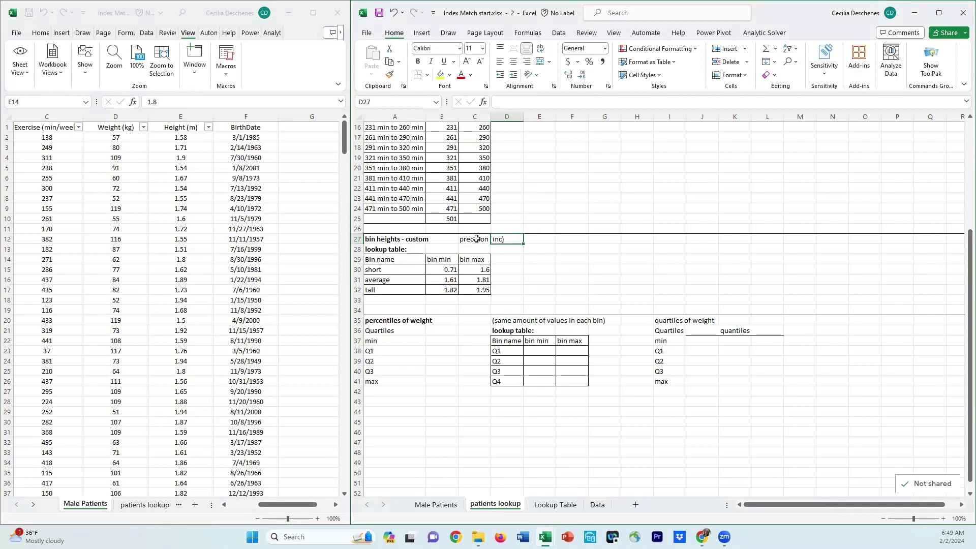
{"action": "type", "text": "0.01"}
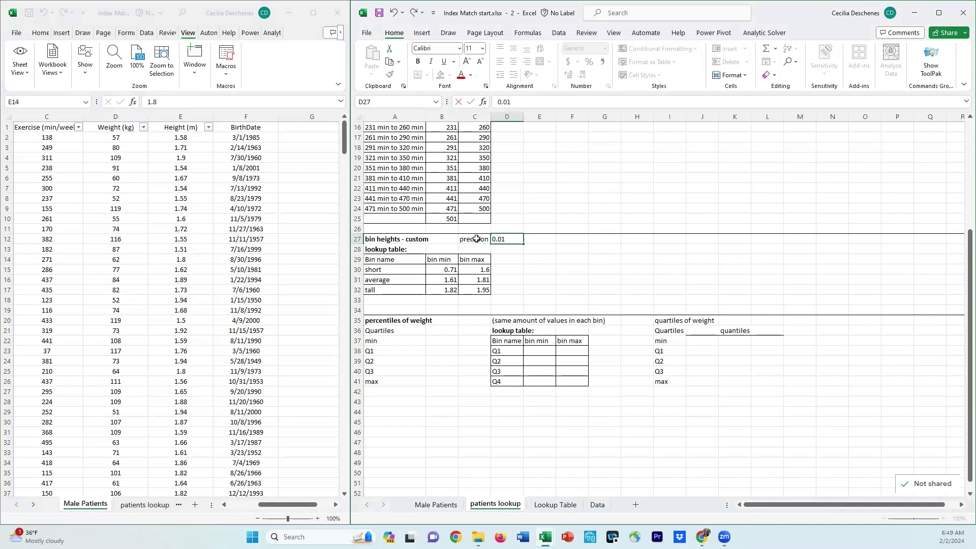
{"action": "key", "text": "Return"}
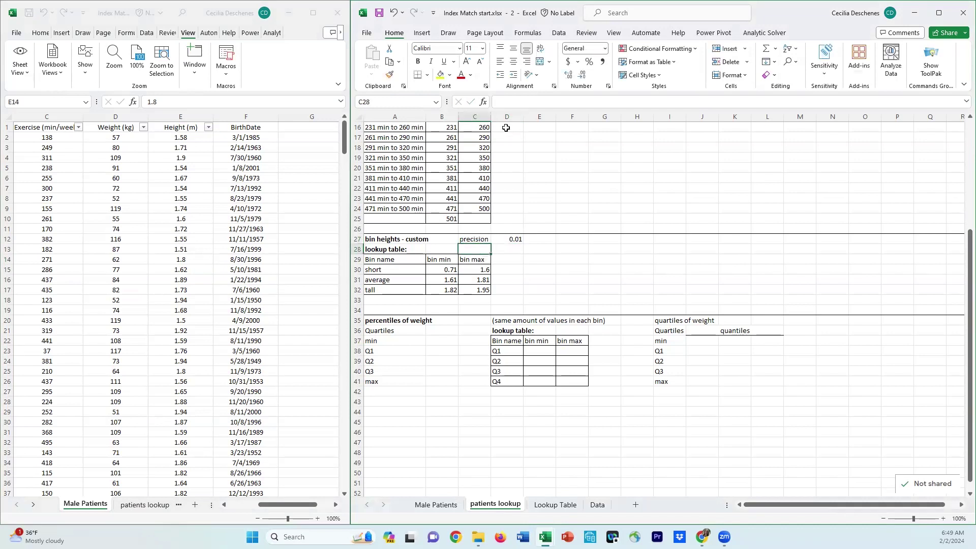
{"action": "left_click_drag", "start_coordinate": [491, 116], "coordinate": [524, 116]}
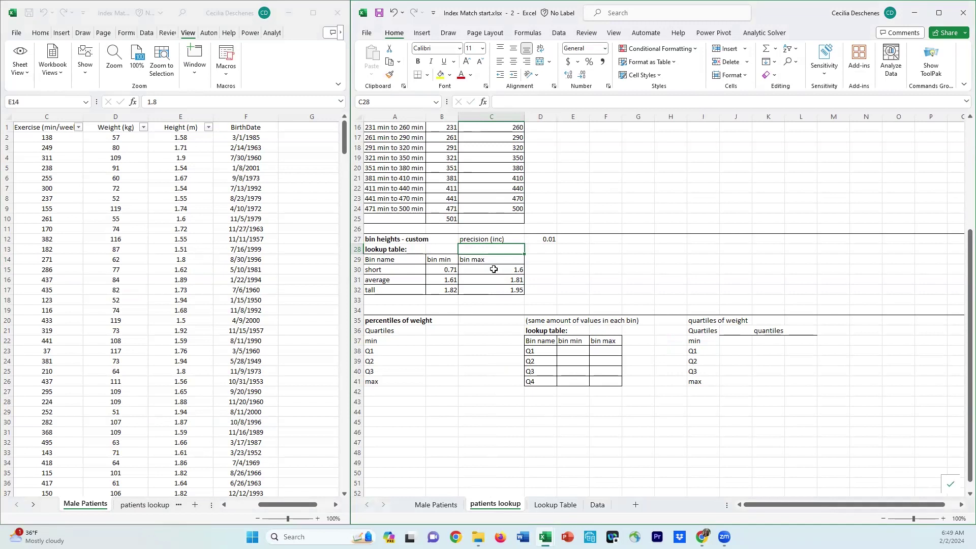
- Examine how the short, average and tall bin limits in B30:C32 are defined and relate to the precision in D27
{"action": "left_click", "coordinate": [447, 281]}
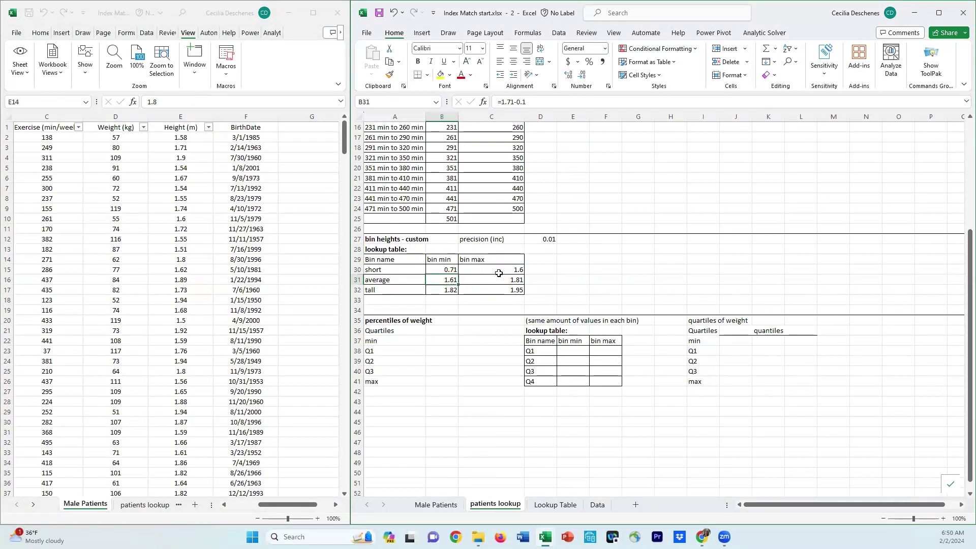
{"action": "left_click", "coordinate": [549, 239]}
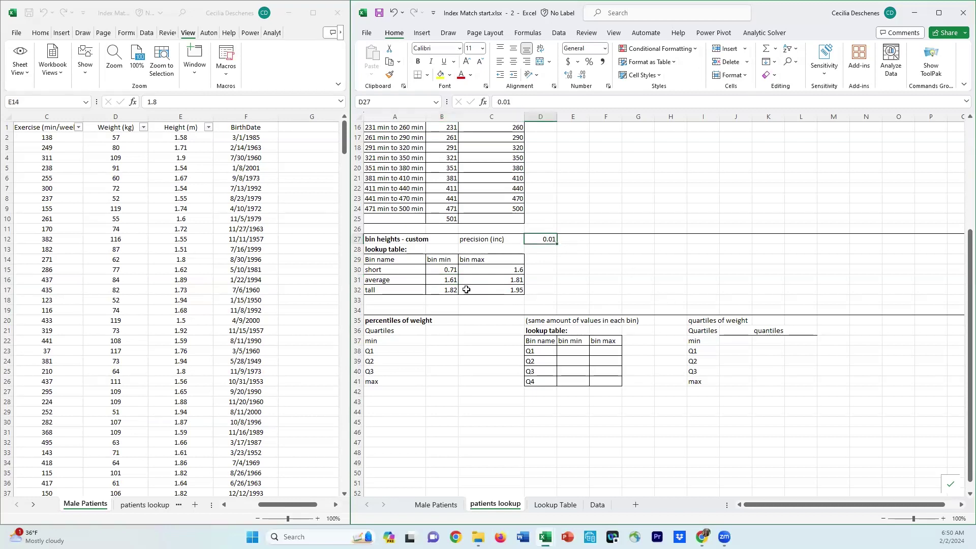
{"action": "left_click", "coordinate": [447, 280]}
{"action": "left_click", "coordinate": [497, 270]}
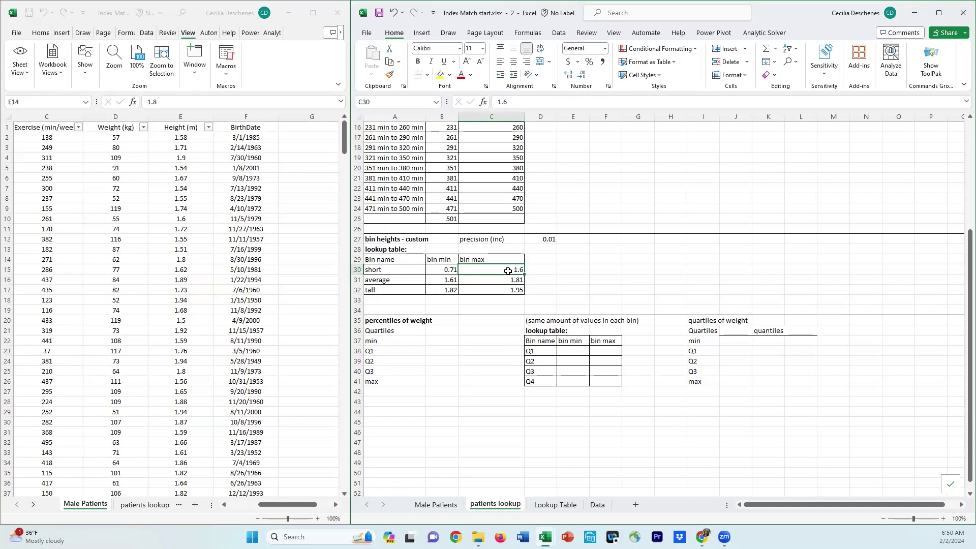
{"action": "left_click", "coordinate": [447, 270]}
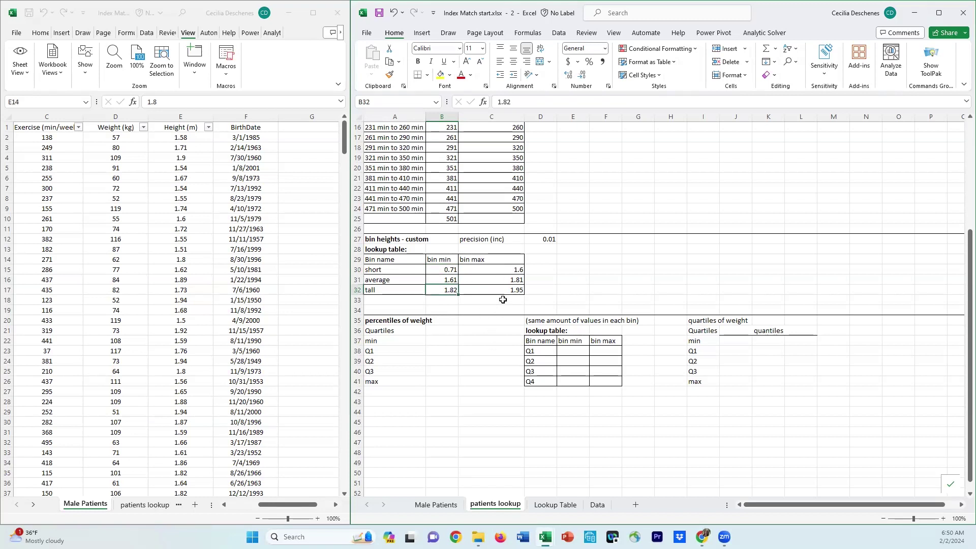
{"action": "left_click", "coordinate": [507, 281]}
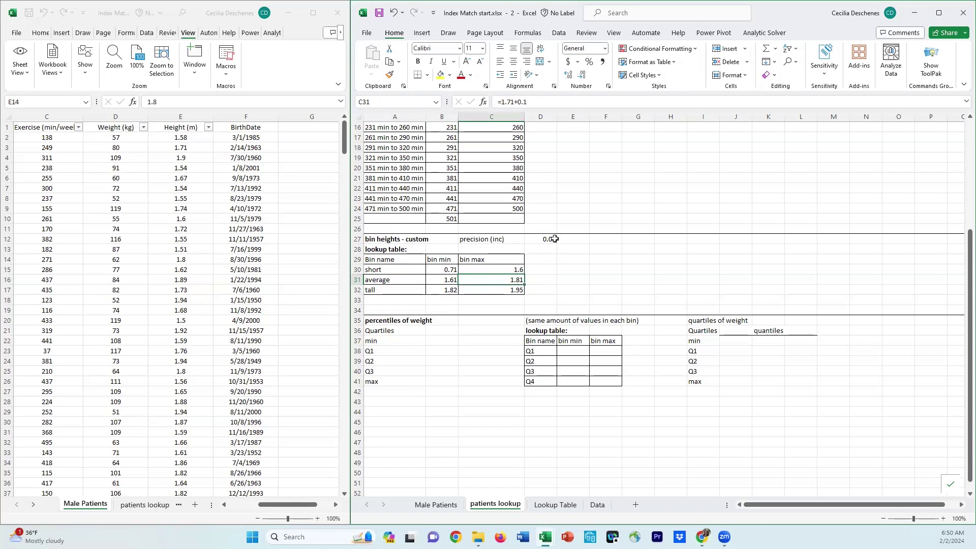
{"action": "left_click", "coordinate": [450, 290]}
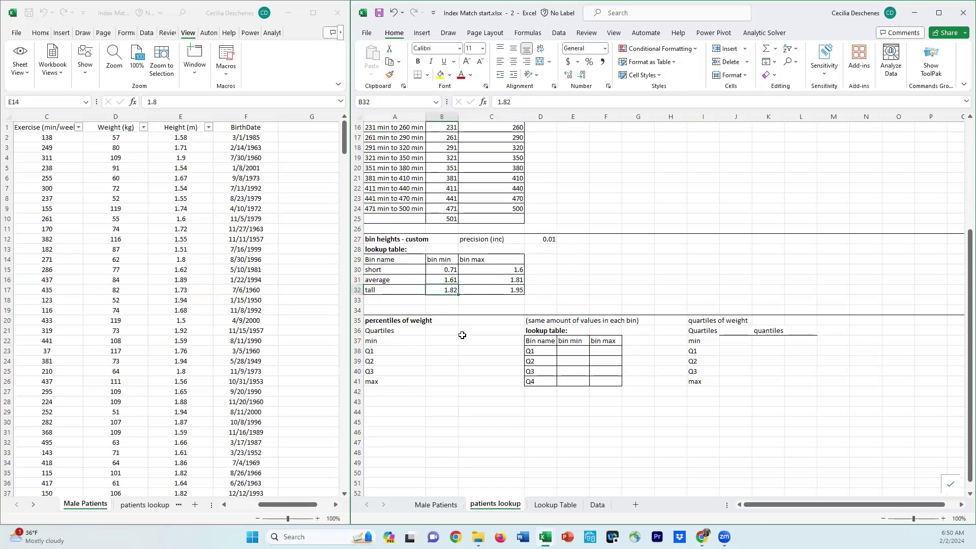
{"action": "left_click", "coordinate": [512, 291]}
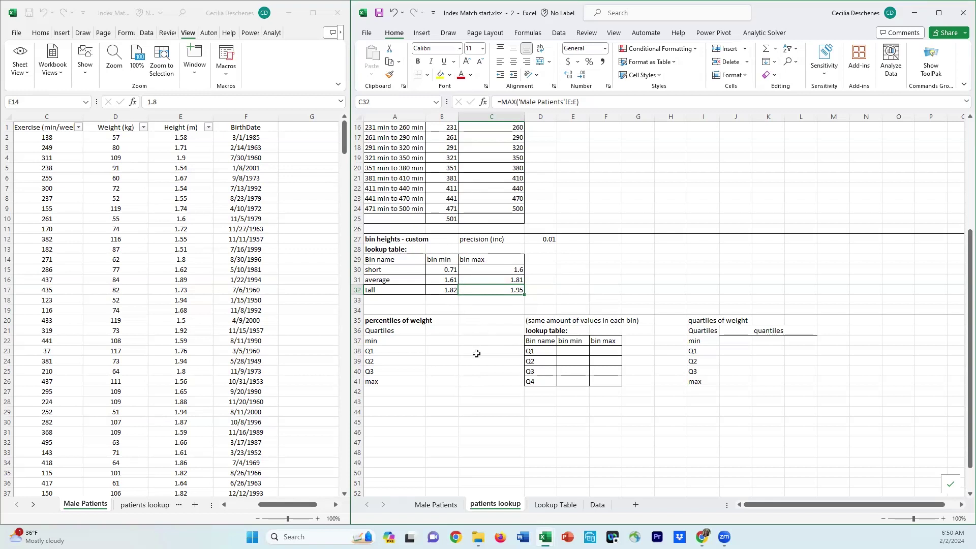
- Label B35 "precision (inc)" beside the percentiles of weight title and enter 1 in C35
{"action": "scroll", "coordinate": [475, 353], "scroll_direction": "down", "scroll_amount": 1}
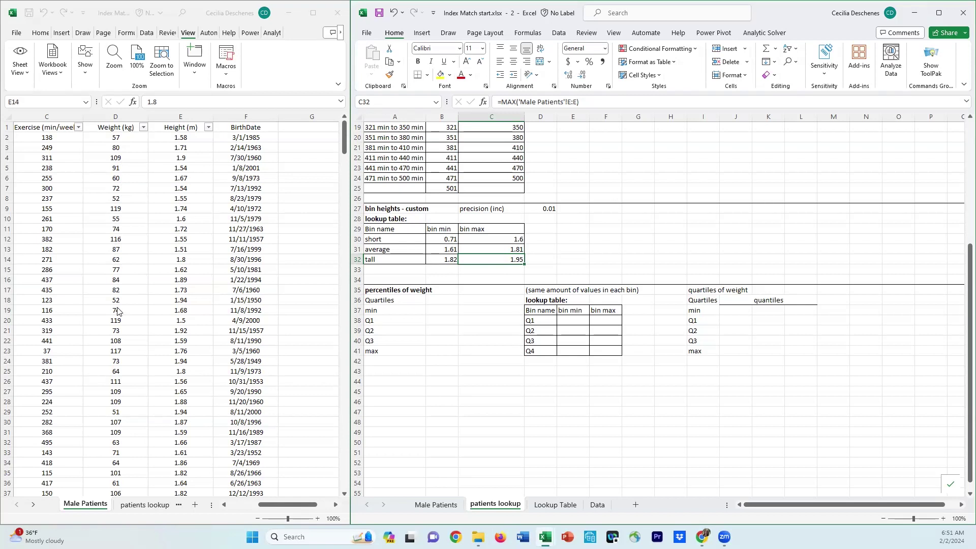
{"action": "left_click", "coordinate": [447, 292]}
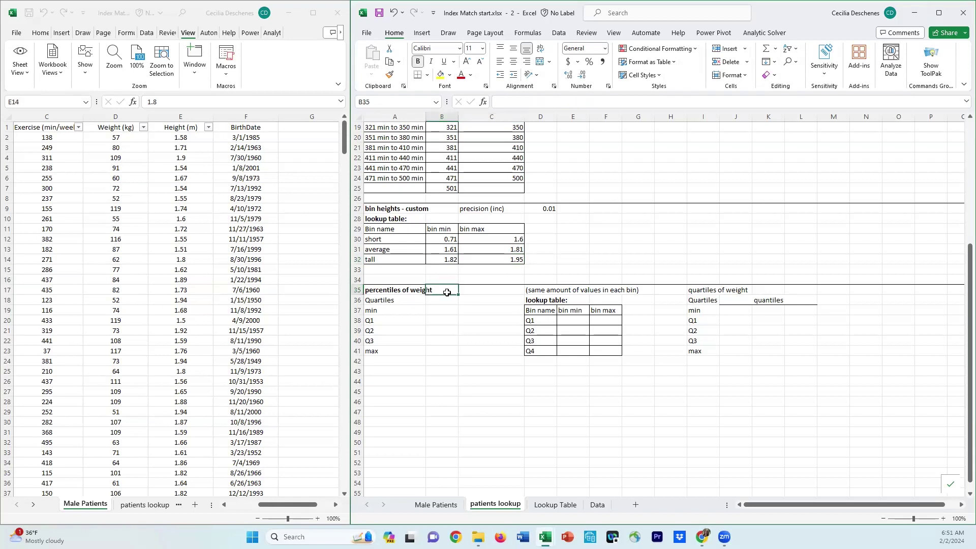
{"action": "type", "text": "precision (in"}
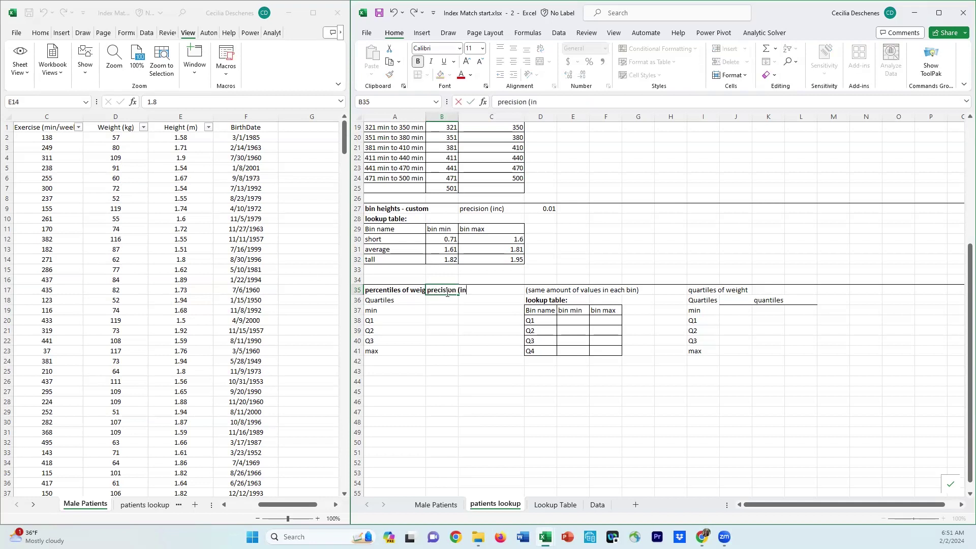
{"action": "type", "text": "c)"}
{"action": "key", "text": "Tab"}
{"action": "type", "text": "1"}
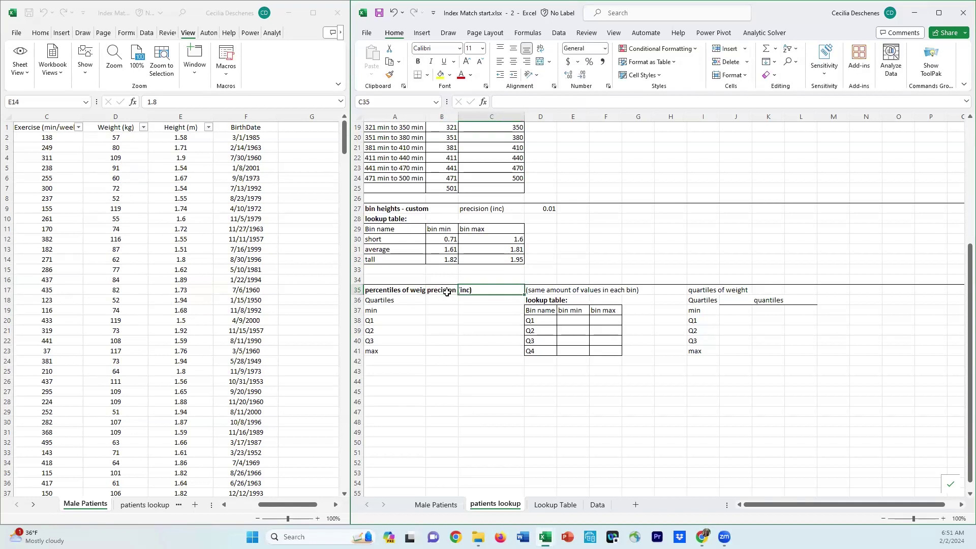
{"action": "key", "text": "Return"}
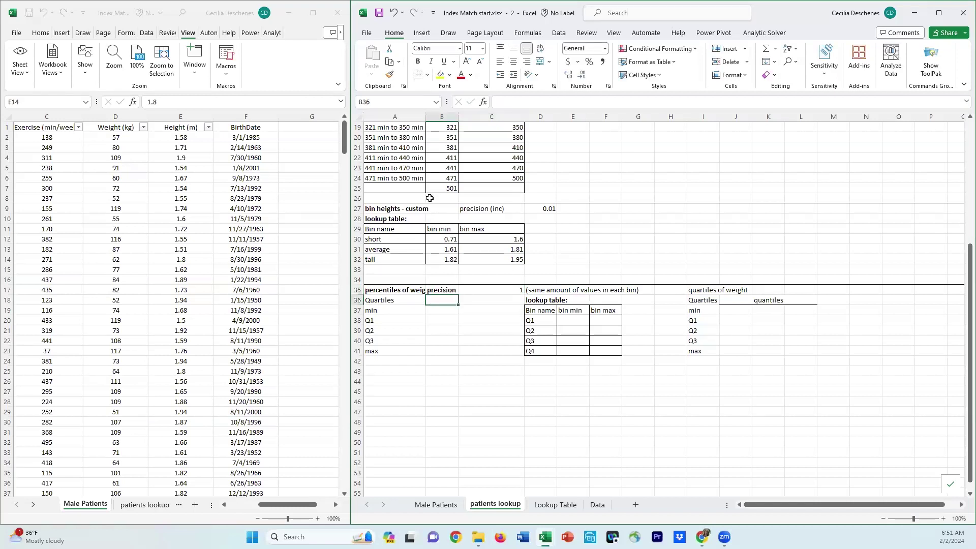
- Widen columns A and B to fit the weight section's title and precision label, and narrow column C
{"action": "double_click", "coordinate": [422, 117]}
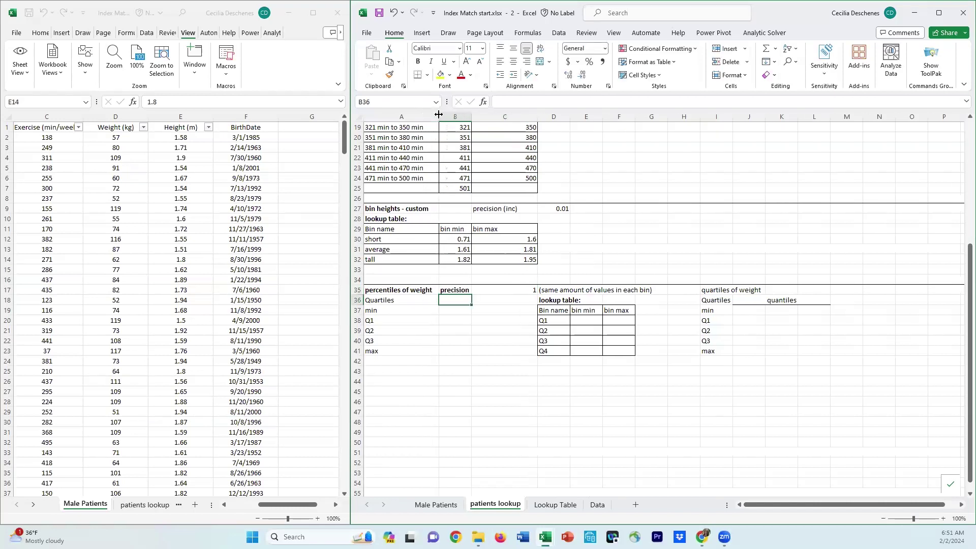
{"action": "left_click_drag", "start_coordinate": [470, 115], "coordinate": [512, 116]}
{"action": "left_click_drag", "start_coordinate": [578, 117], "coordinate": [545, 116]}
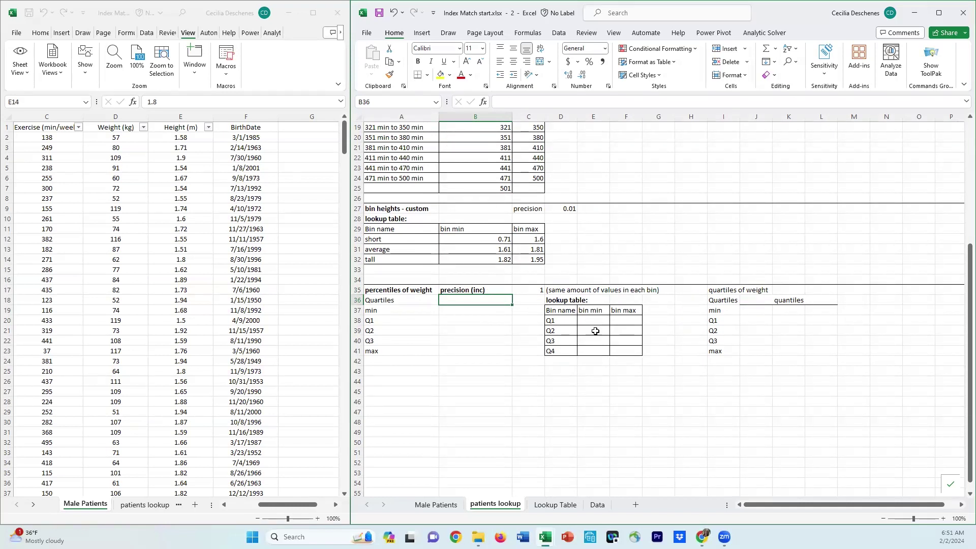
{"action": "left_click", "coordinate": [557, 321]}
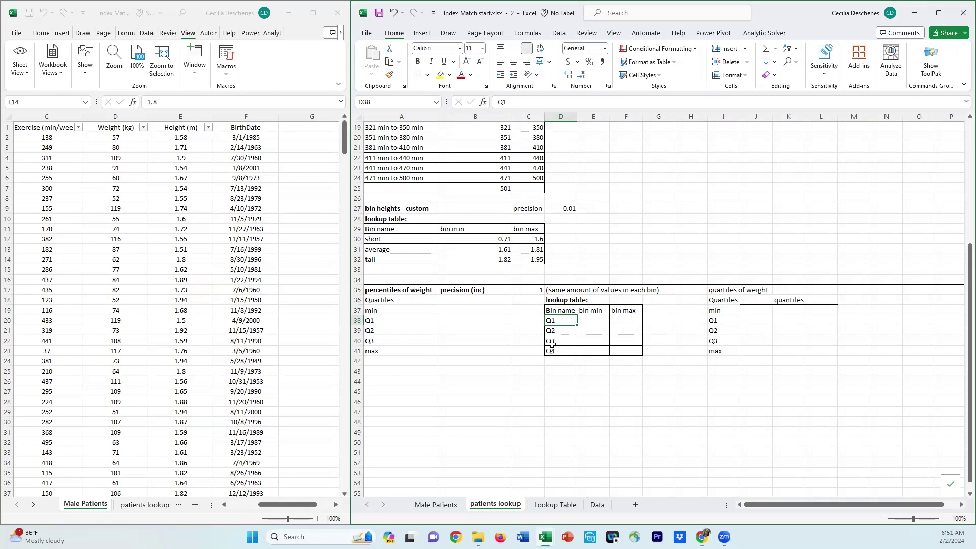
{"action": "left_click_drag", "start_coordinate": [623, 322], "coordinate": [627, 354]}
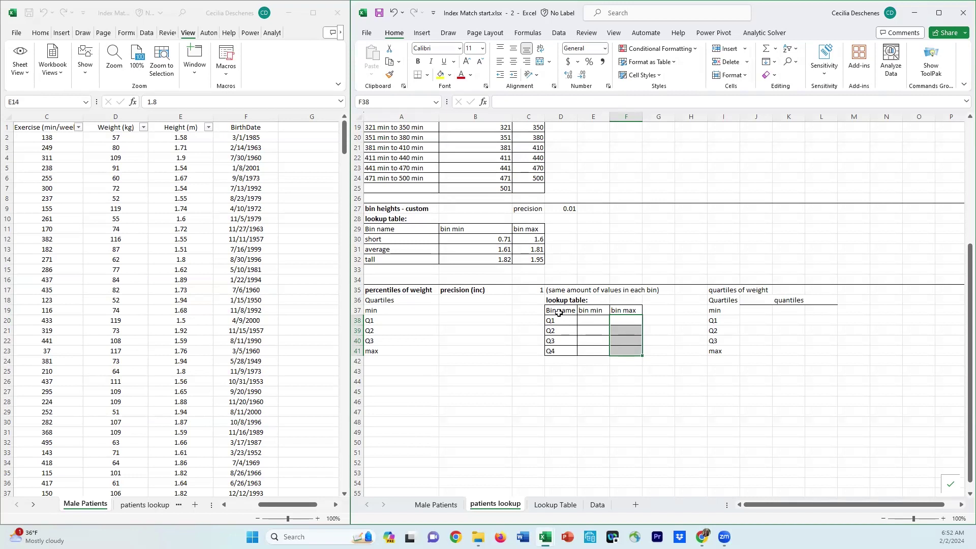
{"action": "left_click_drag", "start_coordinate": [559, 313], "coordinate": [589, 311]}
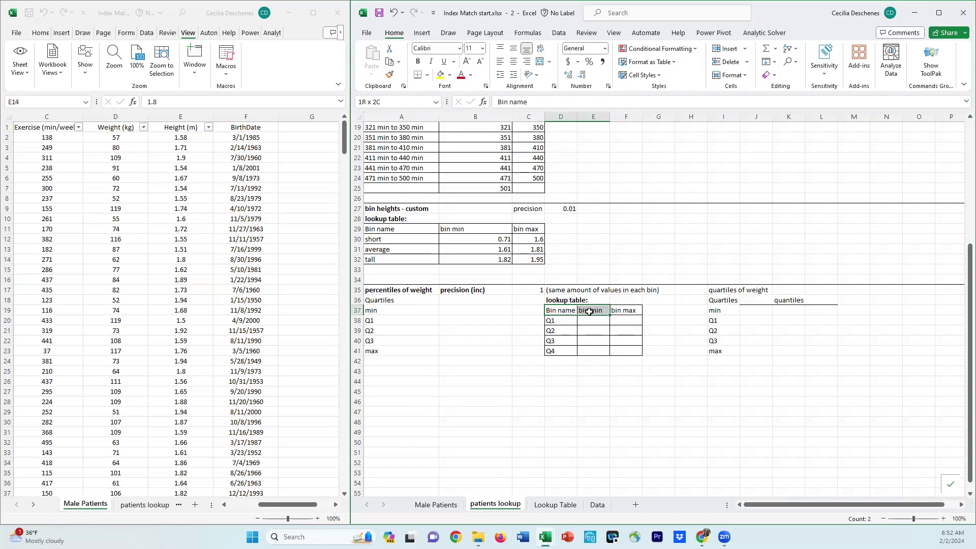
{"action": "left_click", "coordinate": [591, 320]}
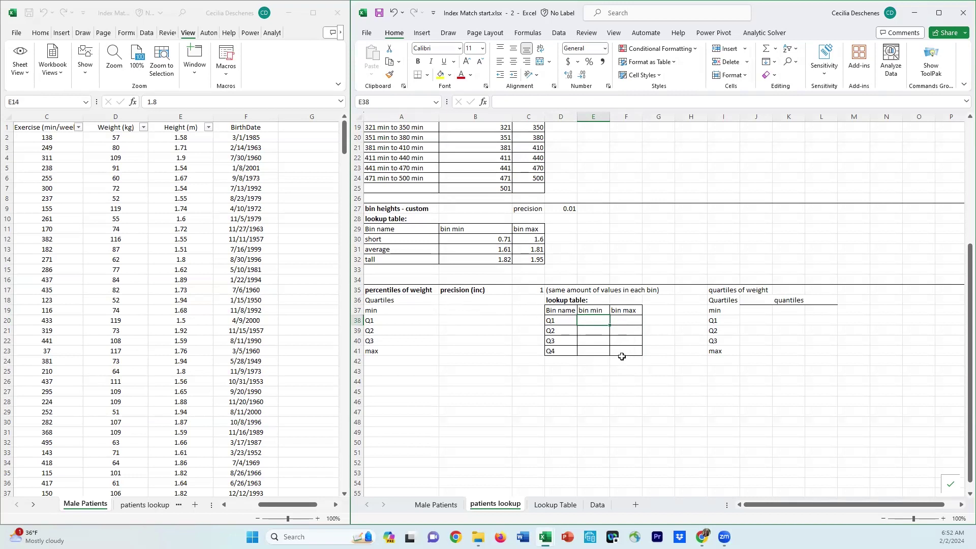
{"action": "left_click", "coordinate": [447, 313]}
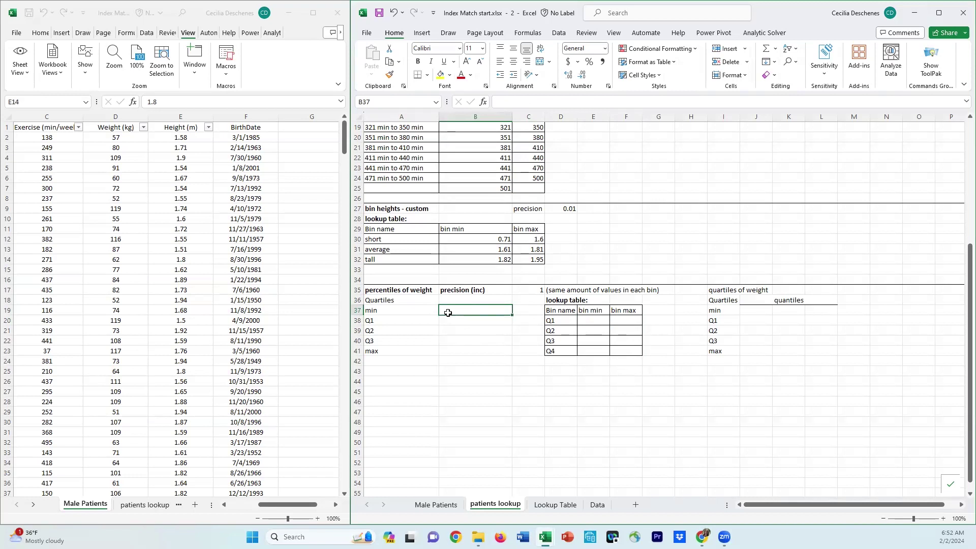
{"action": "type", "text": "quartil"}
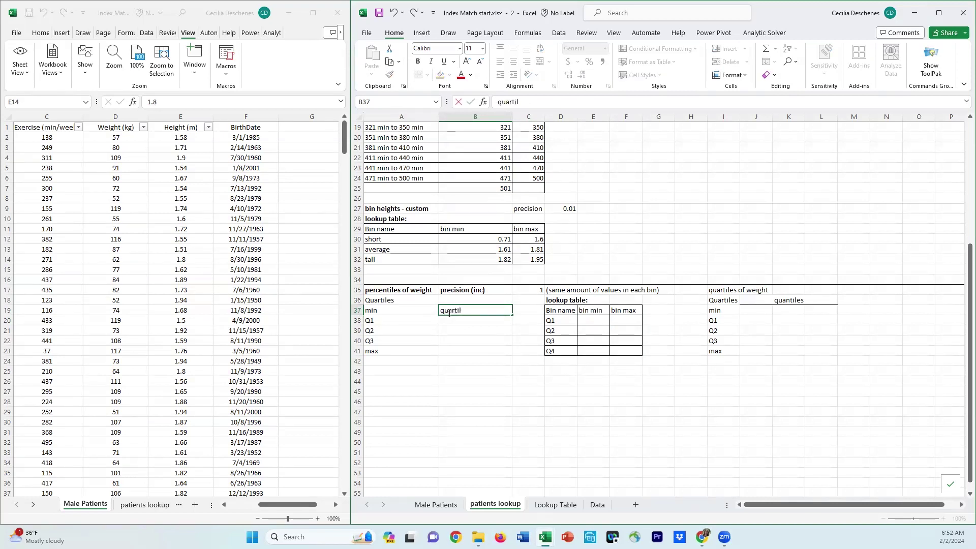
{"action": "key", "text": "BackSpace"}
{"action": "key", "text": "BackSpace"}
{"action": "key", "text": "BackSpace"}
{"action": "key", "text": "BackSpace"}
{"action": "key", "text": "BackSpace"}
{"action": "key", "text": "BackSpace"}
{"action": "key", "text": "BackSpace"}
{"action": "key", "text": "BackSpace"}
- Calculate the minimum weight in B37 with QUARTILE.INC on column D of the Male Patients sheet, using quartile 0
{"action": "type", "text": "=qua"}
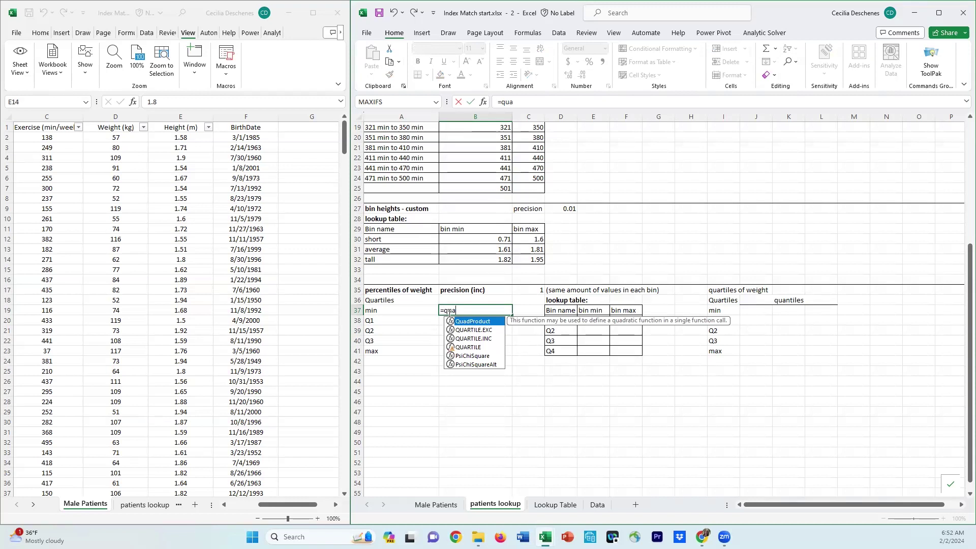
{"action": "key", "text": "Down"}
{"action": "key", "text": "Down"}
{"action": "key", "text": "Tab"}
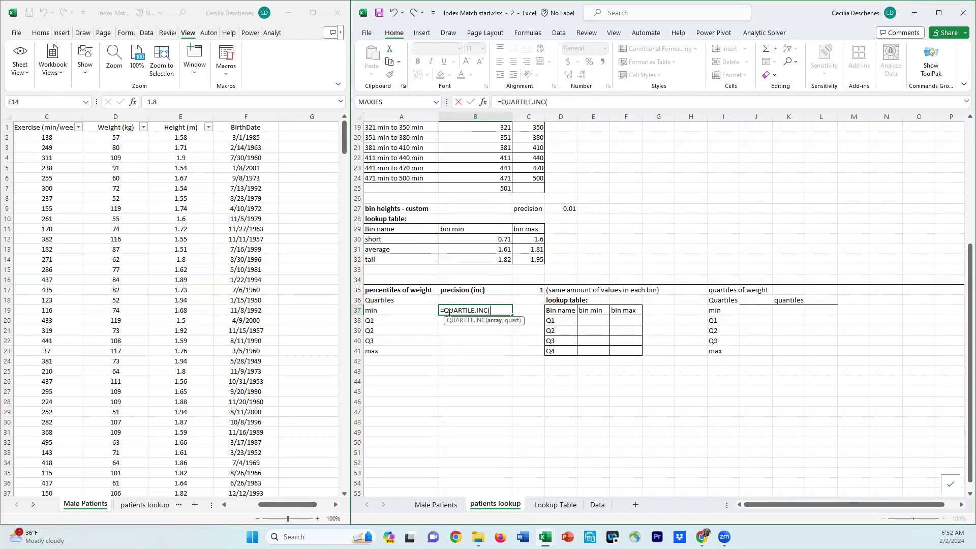
{"action": "left_click", "coordinate": [111, 118]}
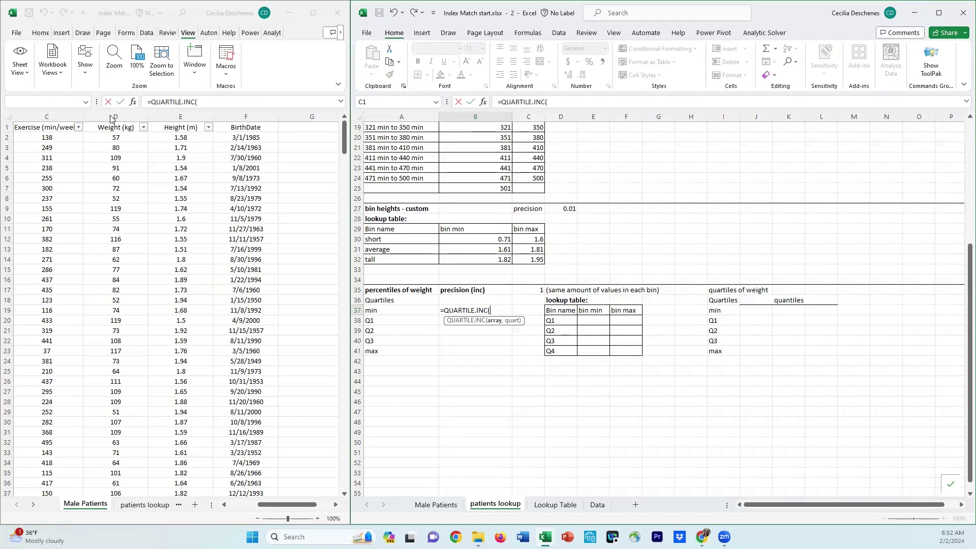
{"action": "left_click", "coordinate": [110, 116]}
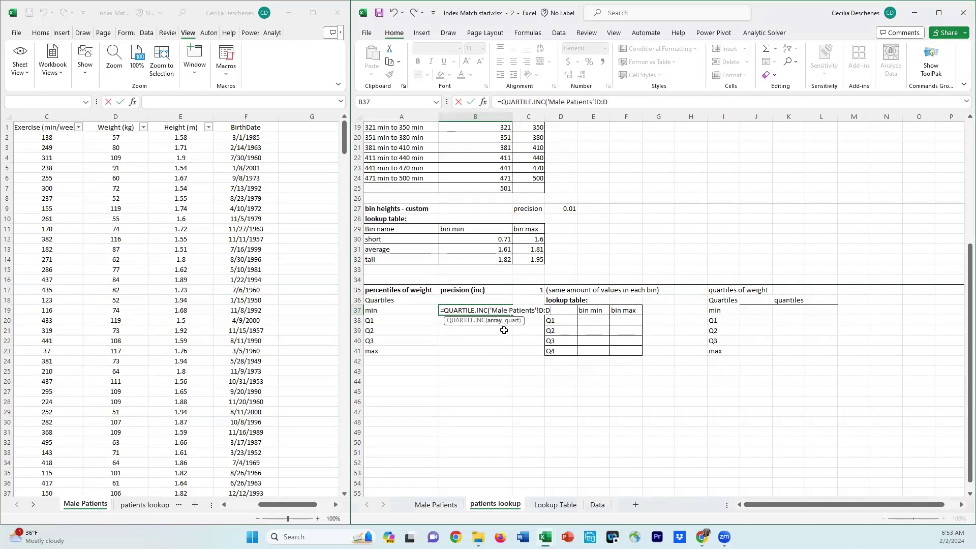
{"action": "type", "text": ","}
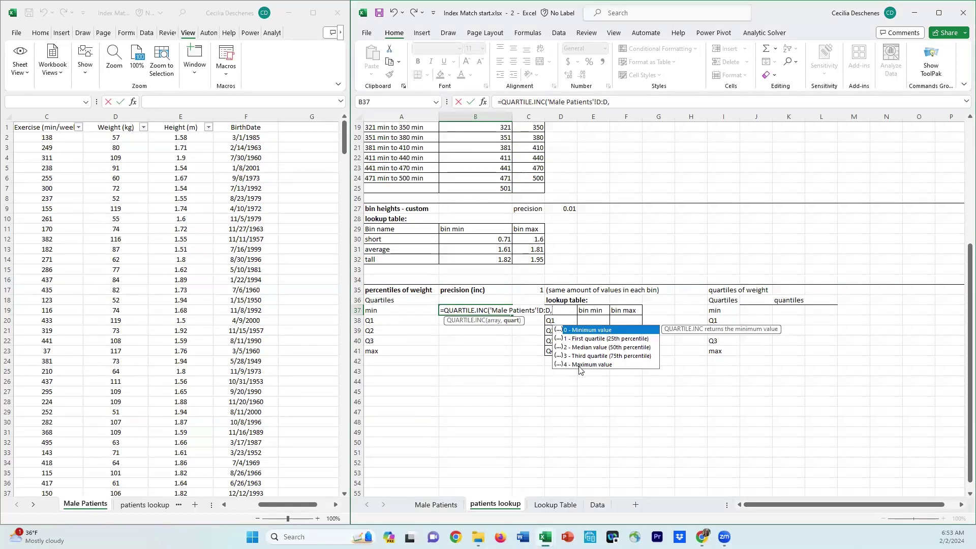
{"action": "type", "text": "0"}
{"action": "key", "text": "Return"}
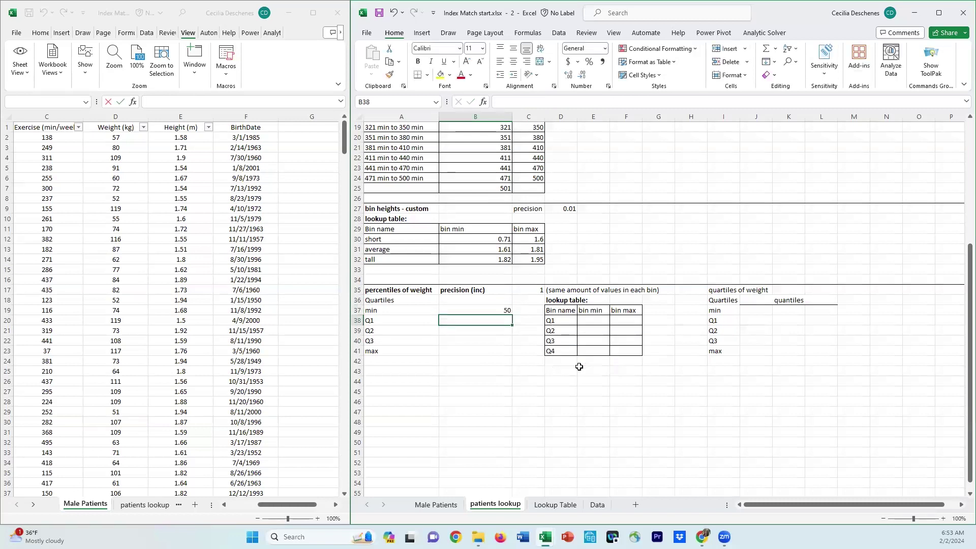
- Calculate the minimum weight in J37 with the MIN function on column D of the Male Patients sheet
{"action": "left_click", "coordinate": [757, 311]}
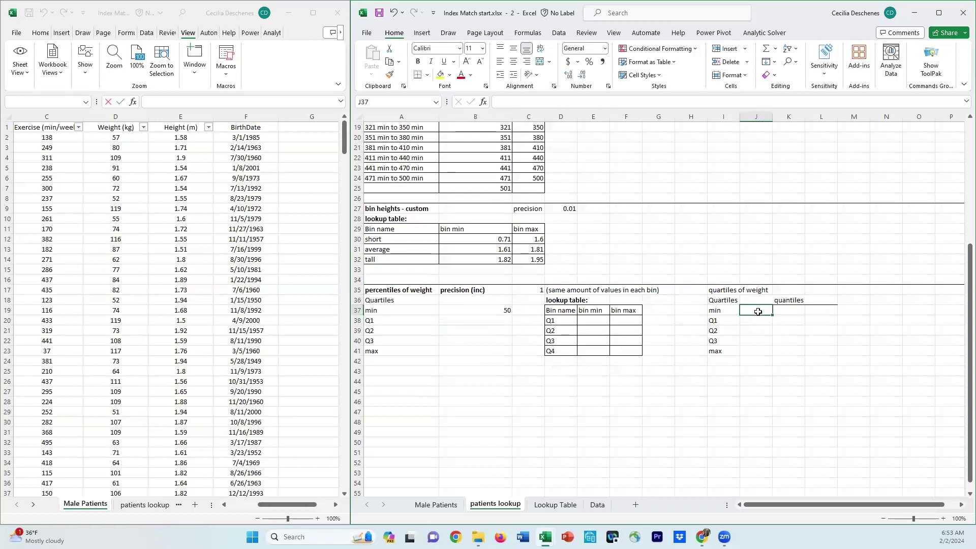
{"action": "type", "text": "=min"}
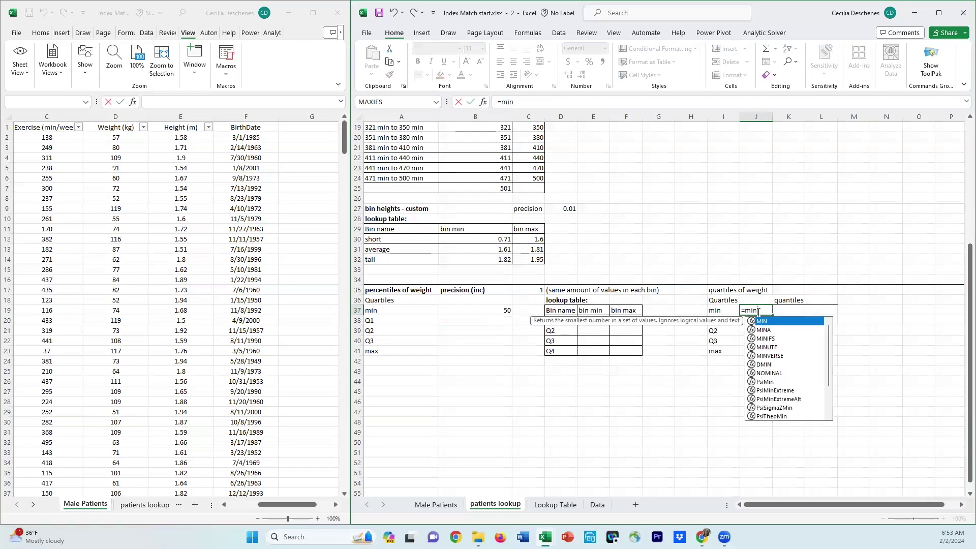
{"action": "key", "text": "Tab"}
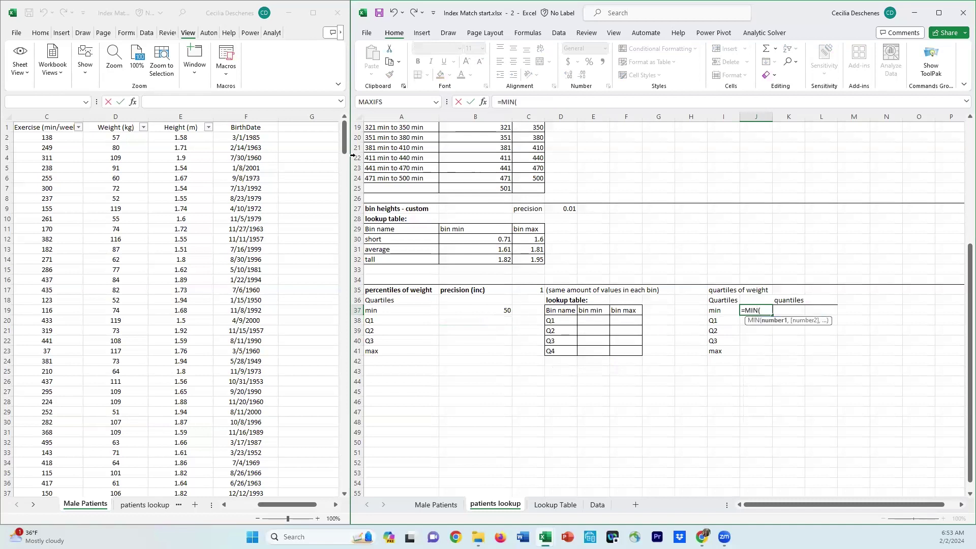
{"action": "left_click", "coordinate": [104, 123]}
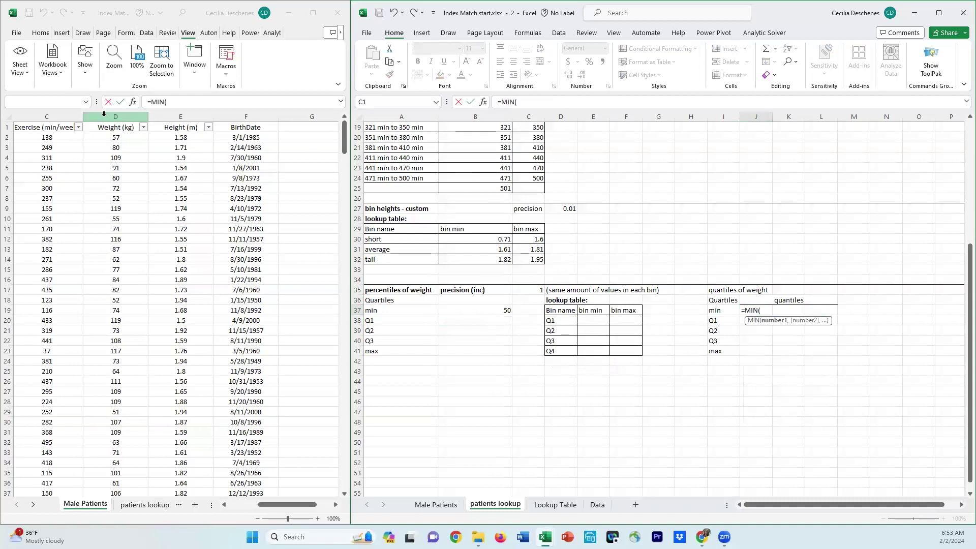
{"action": "left_click", "coordinate": [108, 117]}
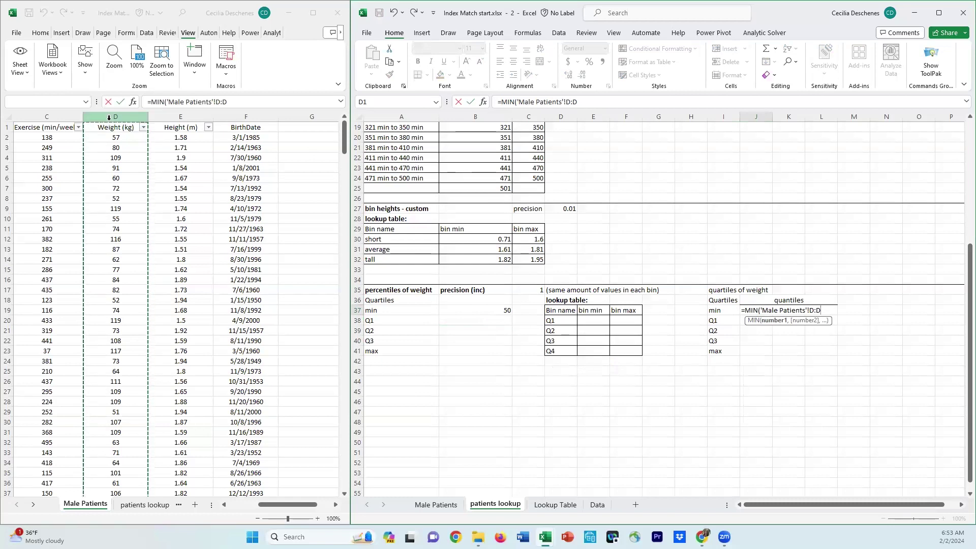
{"action": "key", "text": "Return"}
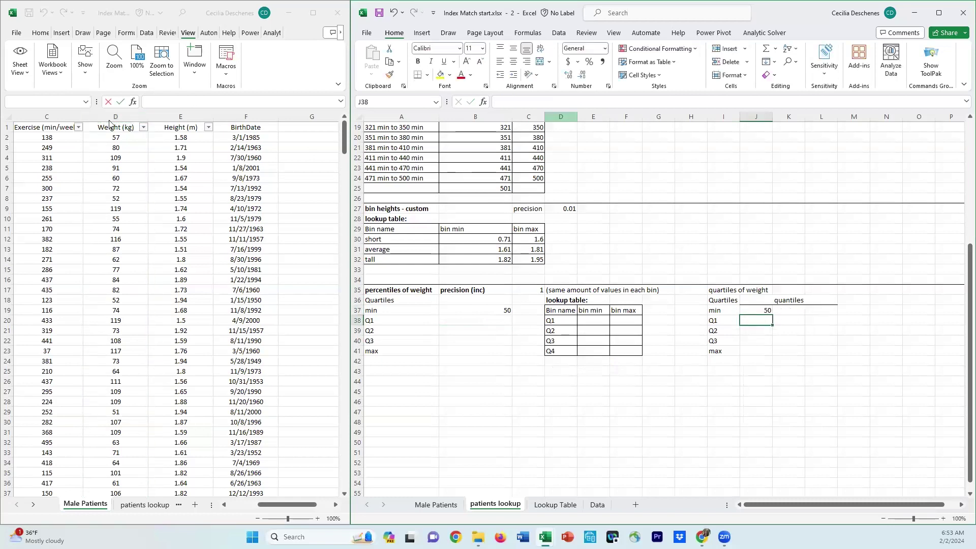
- Calculate the minimum weight in K37 with PERCENTILE.INC on column D of the Male Patients sheet, using k = 0
{"action": "left_click", "coordinate": [789, 312]}
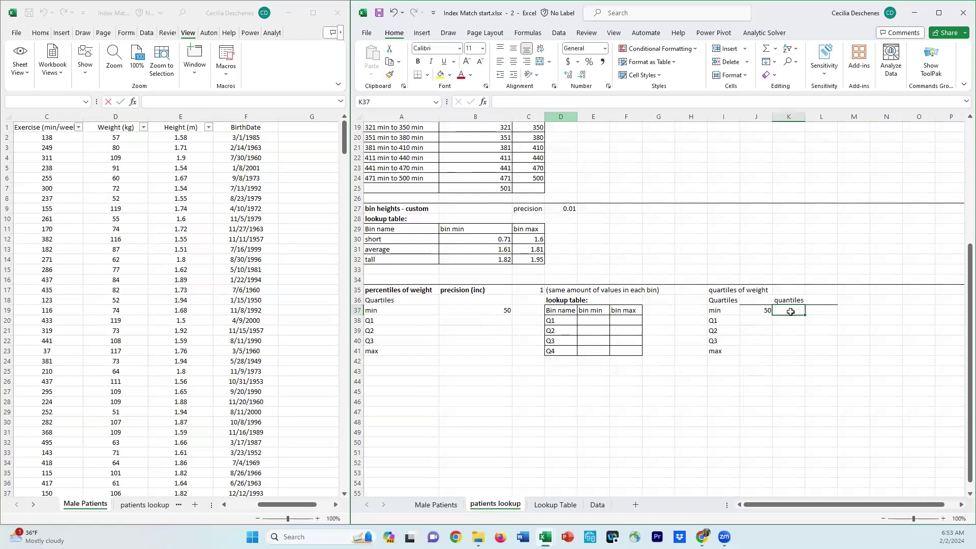
{"action": "type", "text": "=pers"}
{"action": "key", "text": "BackSpace"}
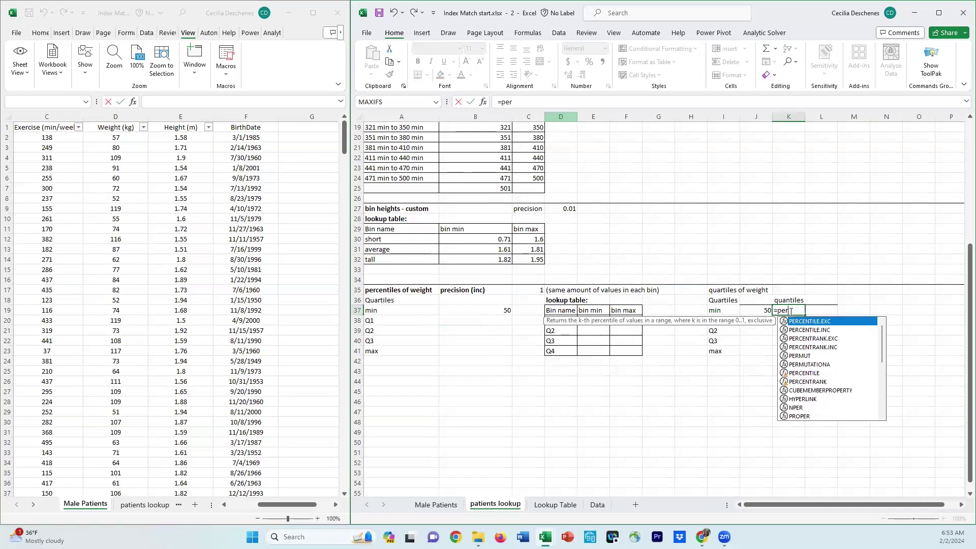
{"action": "left_click", "coordinate": [804, 331]}
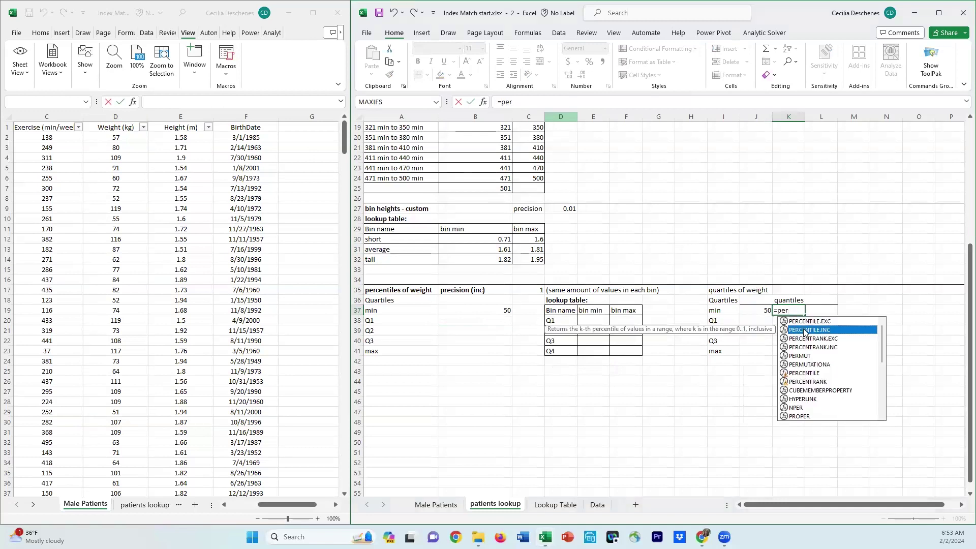
{"action": "double_click", "coordinate": [804, 331]}
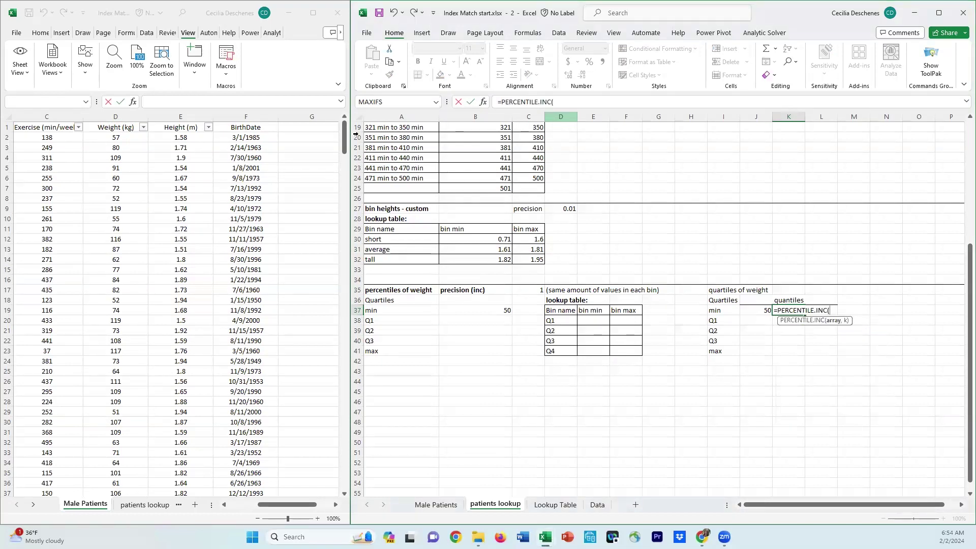
{"action": "left_click", "coordinate": [119, 116]}
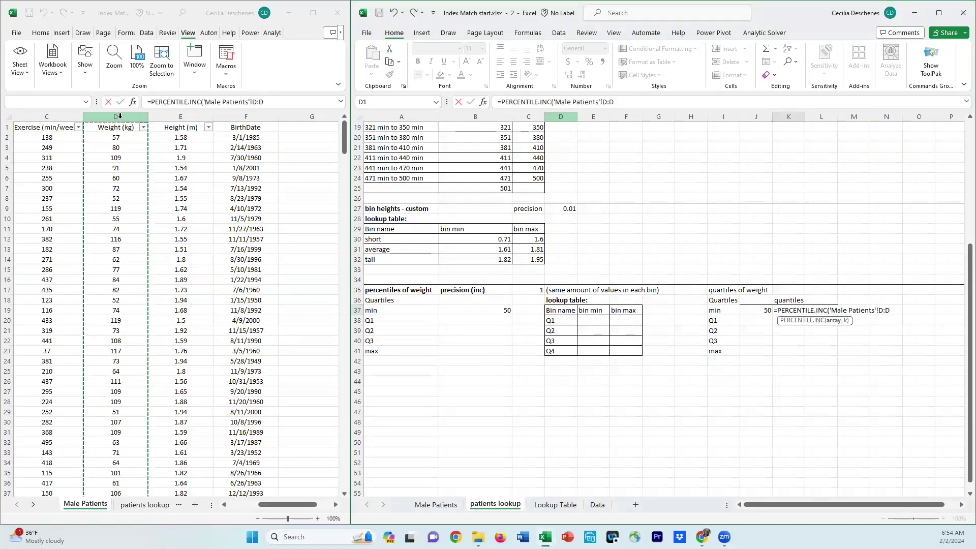
{"action": "type", "text": ",0"}
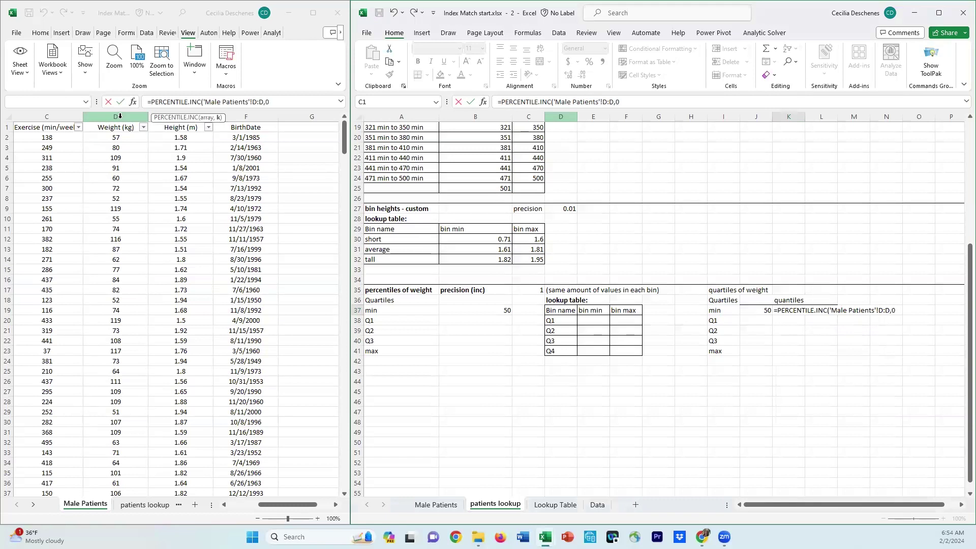
{"action": "key", "text": "Return"}
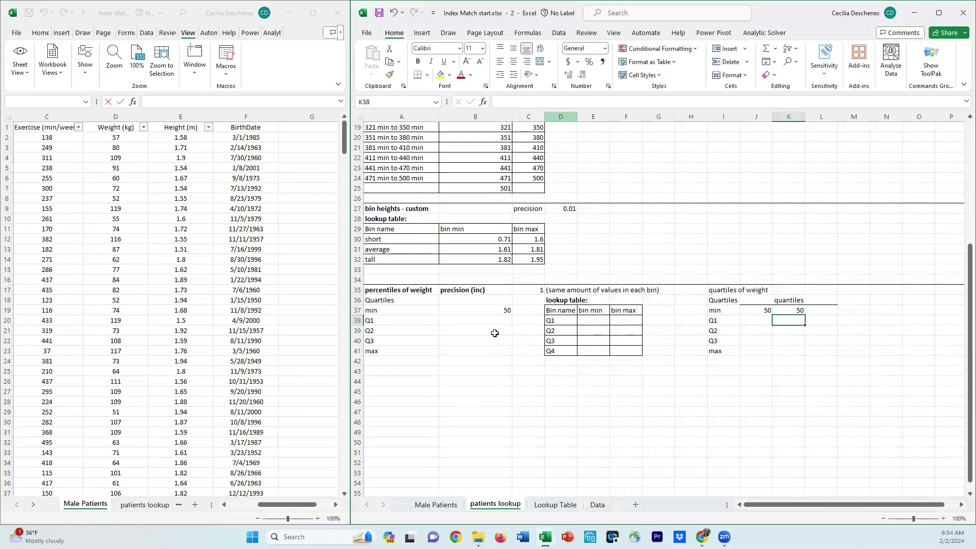
- Calculate the Q1 weight in B38 with QUARTILE.INC on column D of the Male Patients sheet, using quartile 1
{"action": "left_click", "coordinate": [486, 310]}
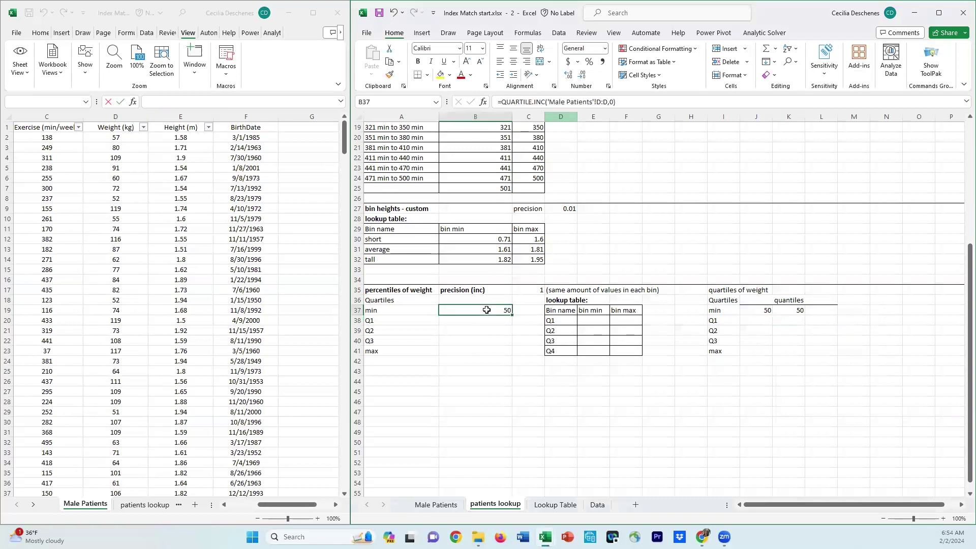
{"action": "left_click", "coordinate": [486, 321]}
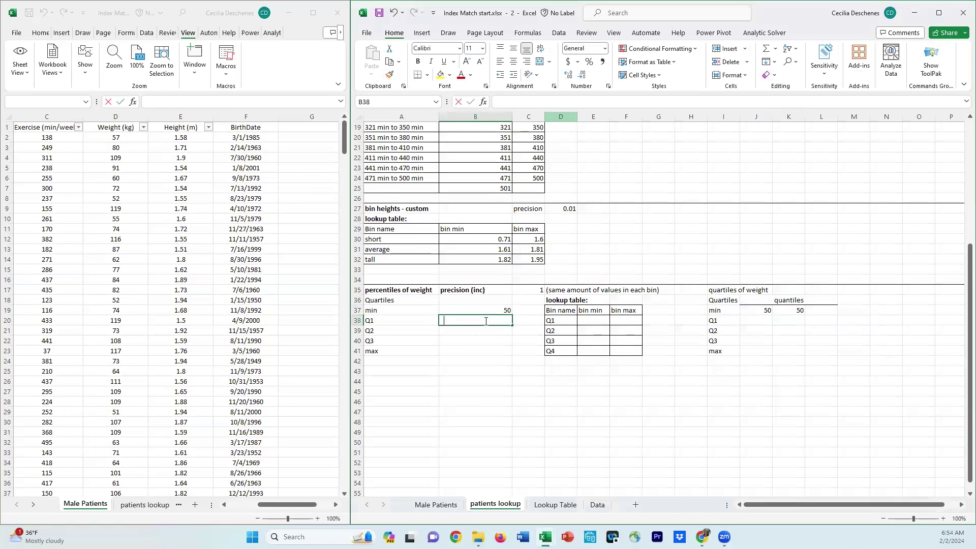
{"action": "type", "text": "=quar"}
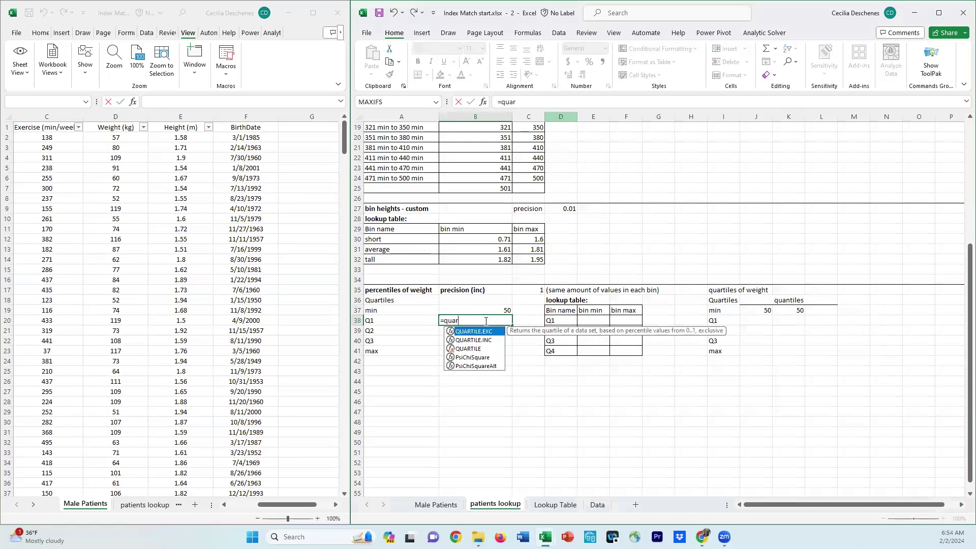
{"action": "key", "text": "Down"}
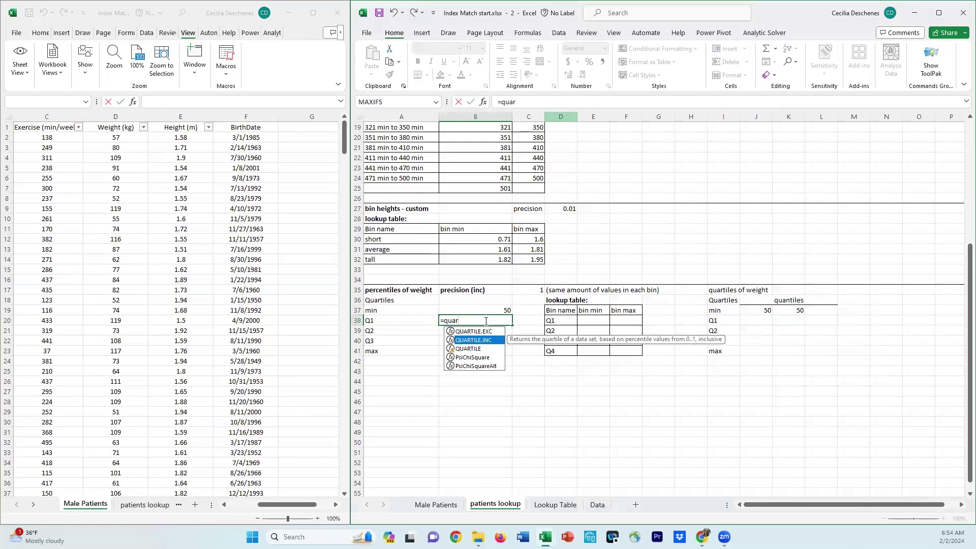
{"action": "key", "text": "Tab"}
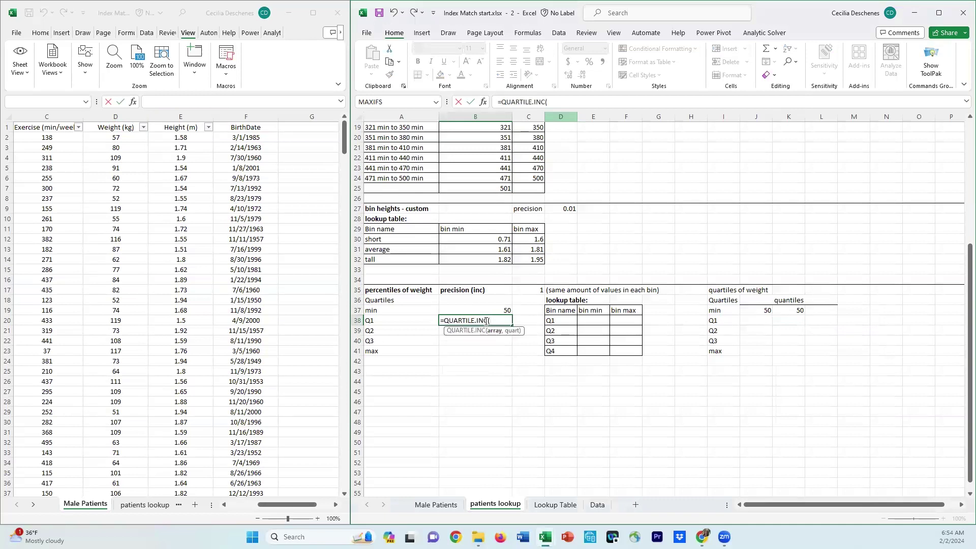
{"action": "left_click", "coordinate": [105, 115]}
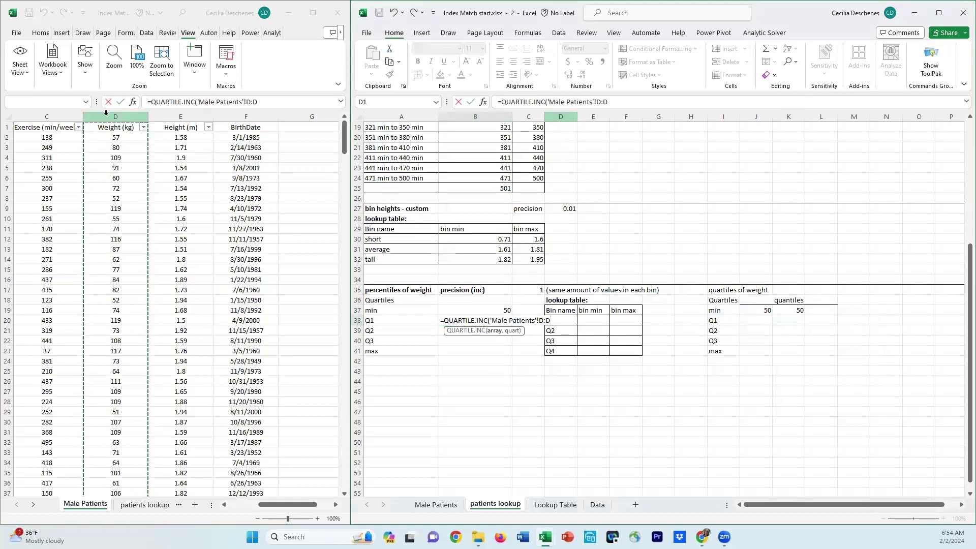
{"action": "type", "text": ",1)"}
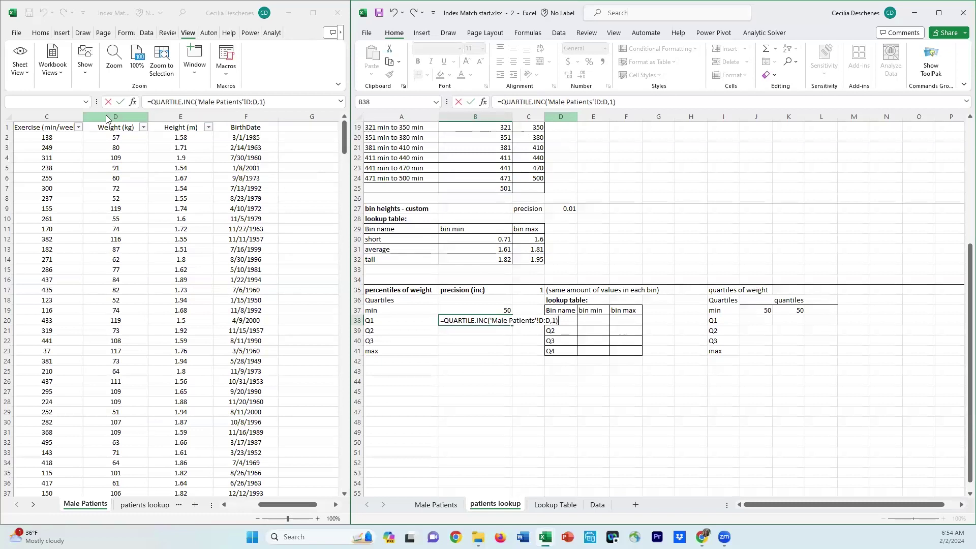
{"action": "key", "text": "Return"}
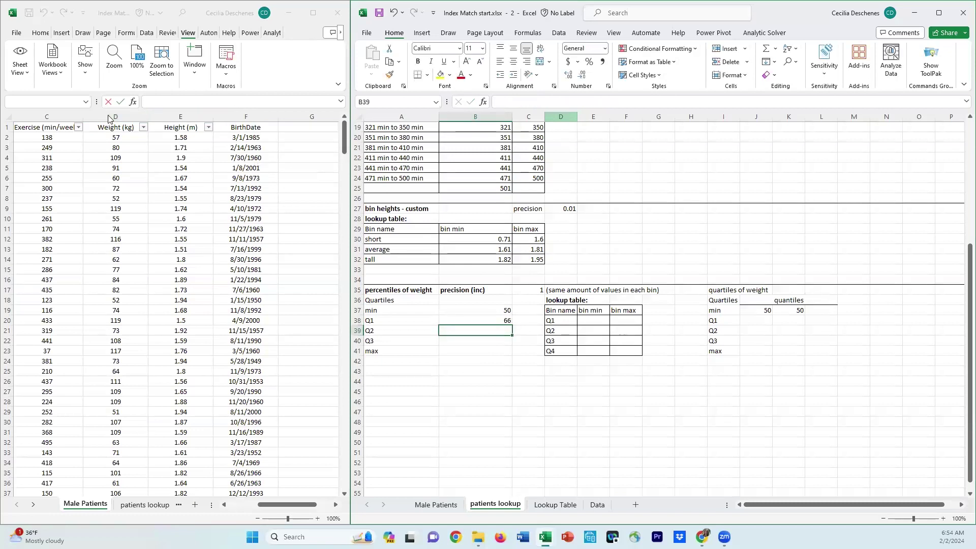
- Calculate the Q1 weight in J38 with PERCENTILE.INC on column D of the Male Patients sheet, using k = 0.25
{"action": "left_click", "coordinate": [759, 322]}
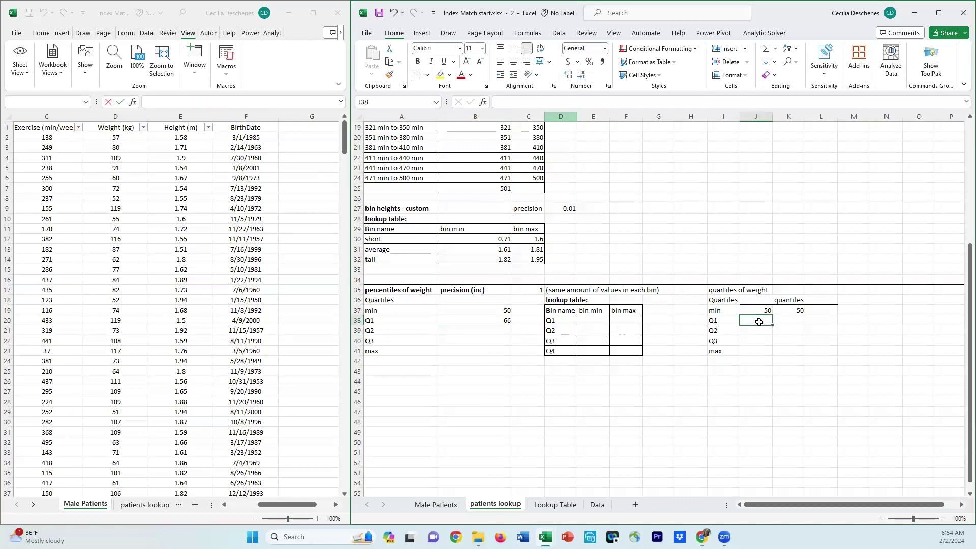
{"action": "type", "text": "=perc"}
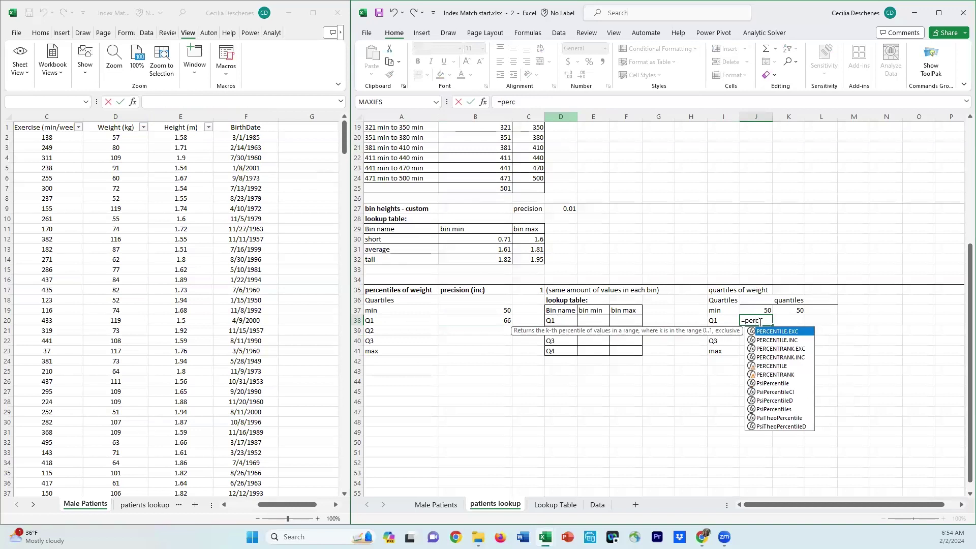
{"action": "key", "text": "Down"}
{"action": "key", "text": "Tab"}
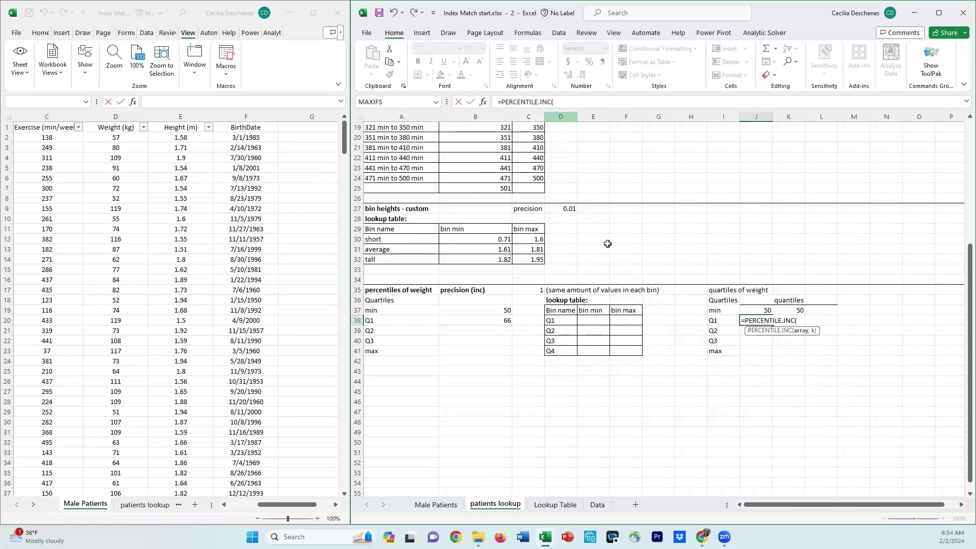
{"action": "left_click", "coordinate": [99, 116]}
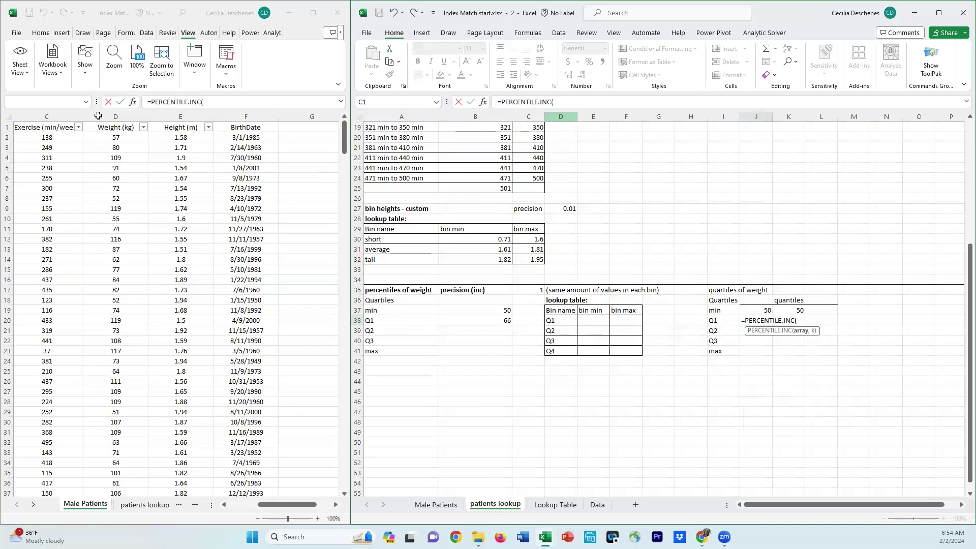
{"action": "left_click", "coordinate": [100, 115]}
{"action": "type", "text": ",0.25"}
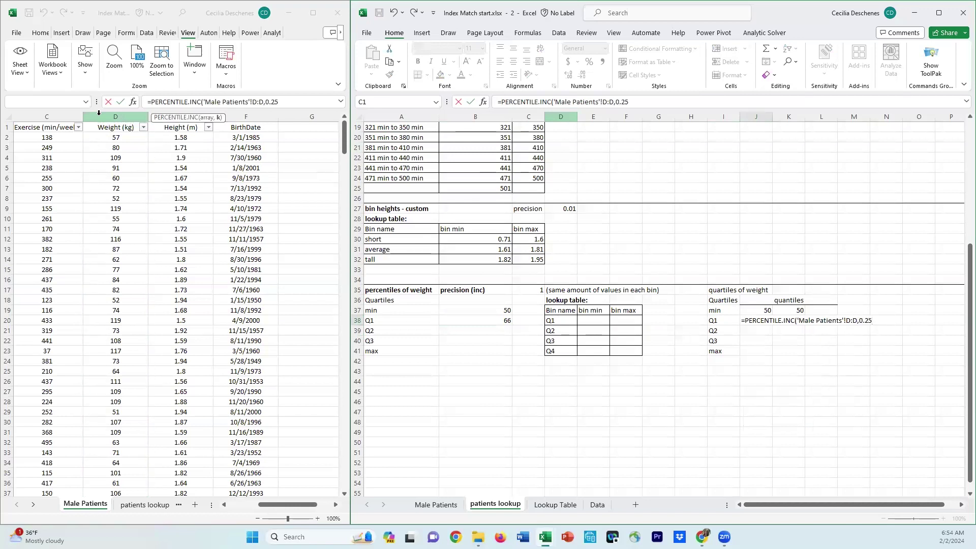
{"action": "type", "text": ")"}
{"action": "key", "text": "Return"}
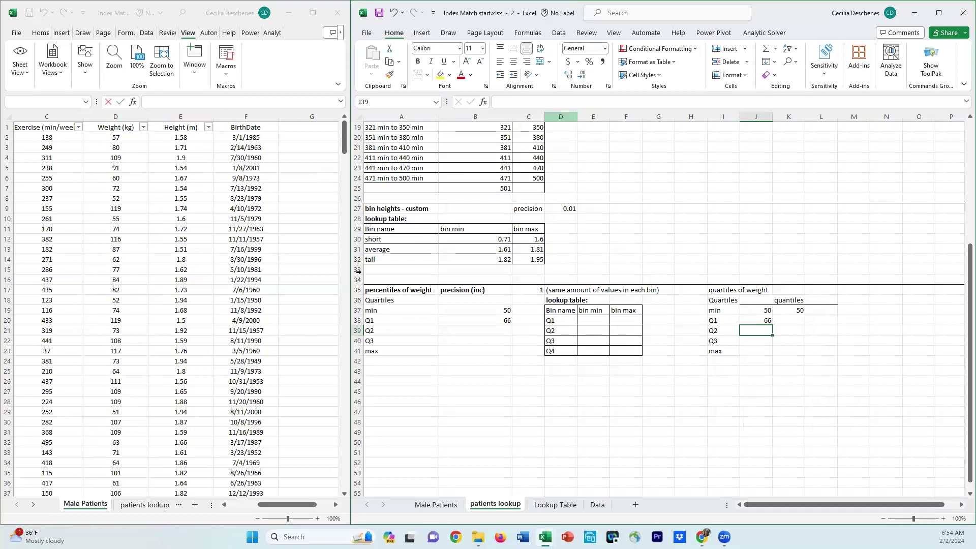
- Widen column C to fit the precision (inc) label of the height section
{"action": "left_click_drag", "start_coordinate": [472, 309], "coordinate": [472, 320]}
{"action": "left_click", "coordinate": [472, 319]}
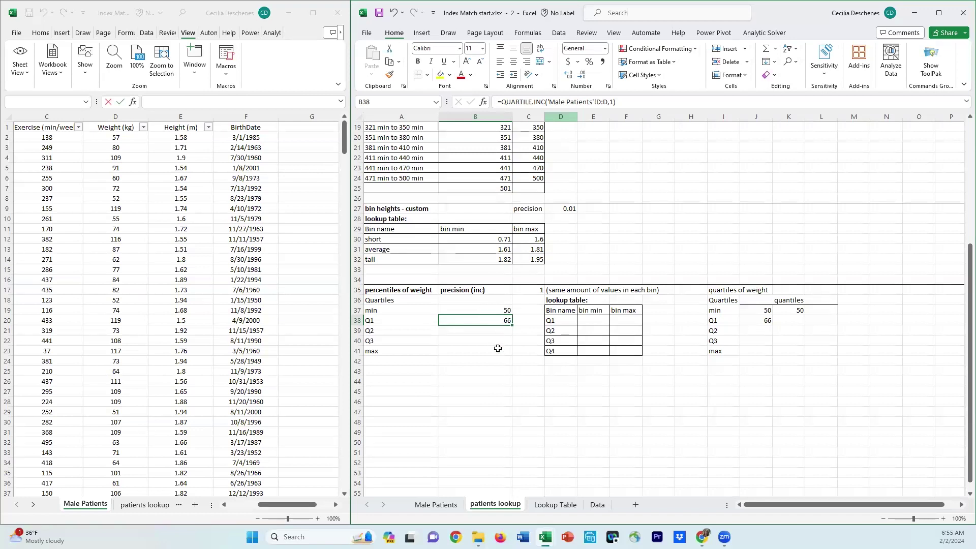
{"action": "left_click_drag", "start_coordinate": [544, 117], "coordinate": [558, 117]}
{"action": "left_click", "coordinate": [533, 308]}
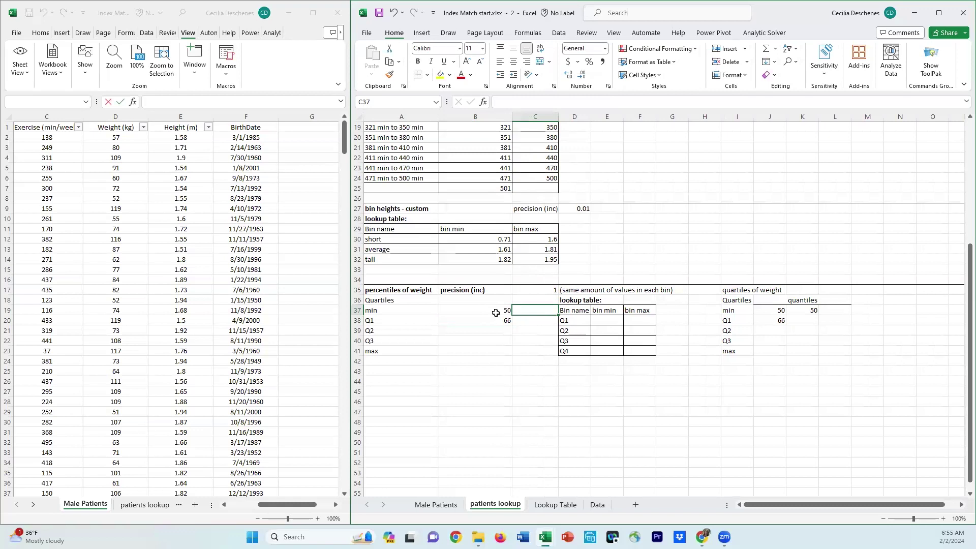
{"action": "left_click", "coordinate": [496, 311]}
{"action": "left_click", "coordinate": [496, 322]}
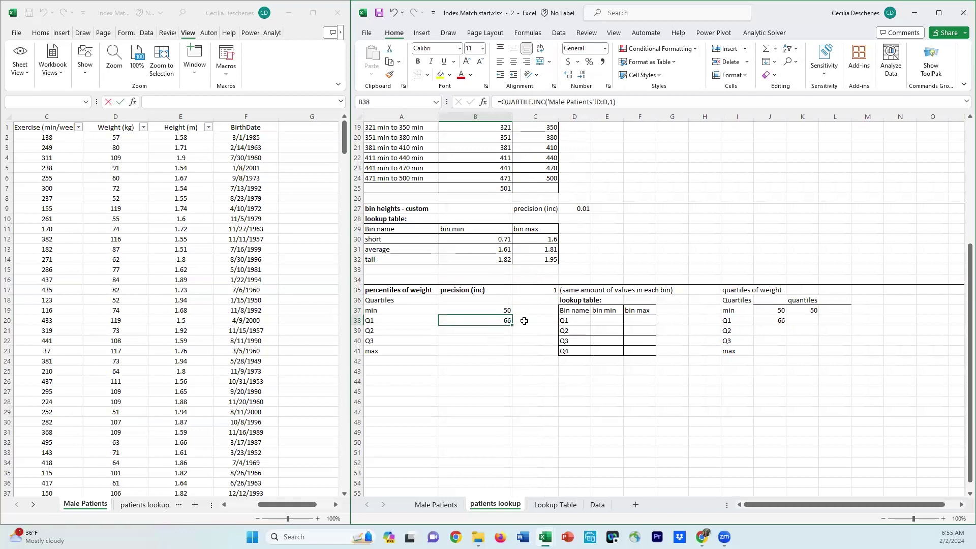
- Enter the quartile numbers 0 and 1 in C37:C38 and extend the series to 4 in C41
{"action": "left_click", "coordinate": [527, 311]}
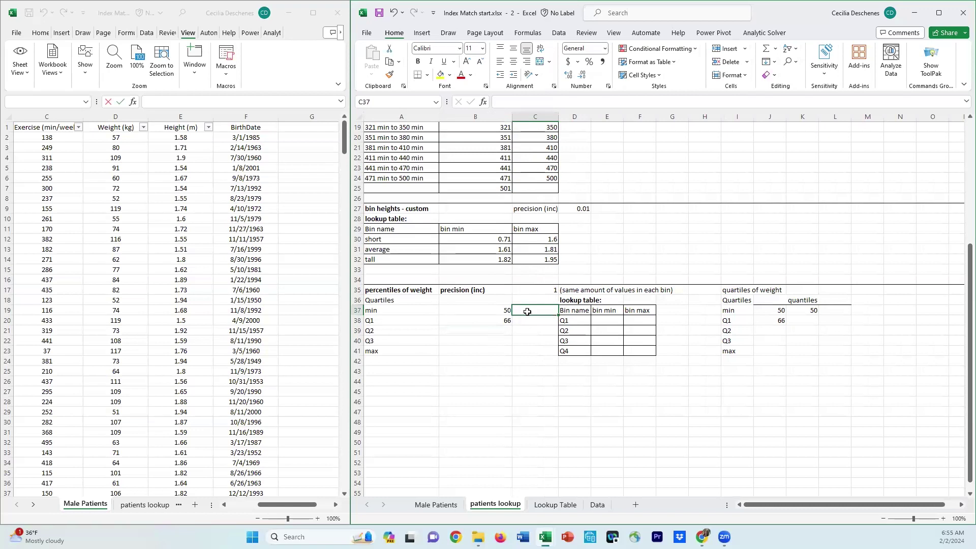
{"action": "type", "text": "0"}
{"action": "key", "text": "Return"}
{"action": "type", "text": "1"}
{"action": "key", "text": "Return"}
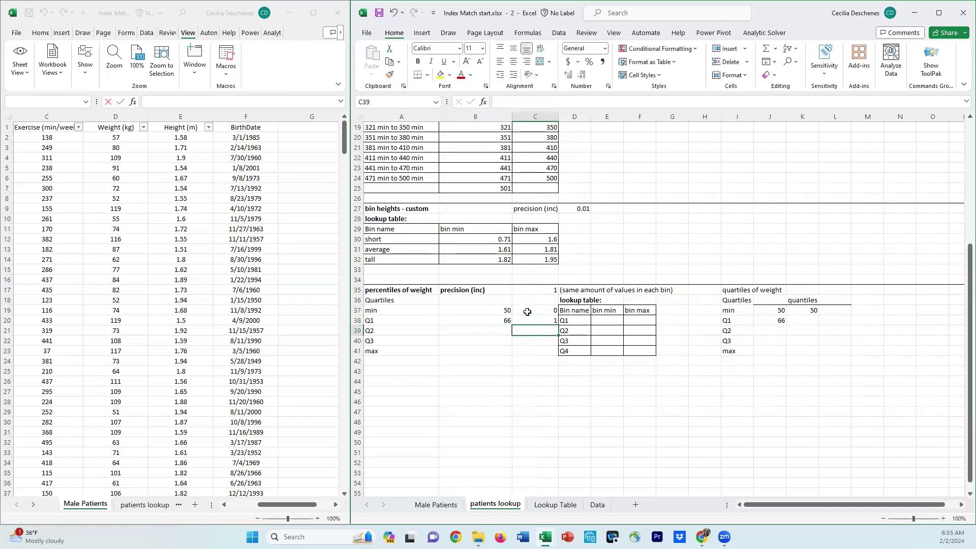
{"action": "left_click_drag", "start_coordinate": [527, 312], "coordinate": [528, 316]}
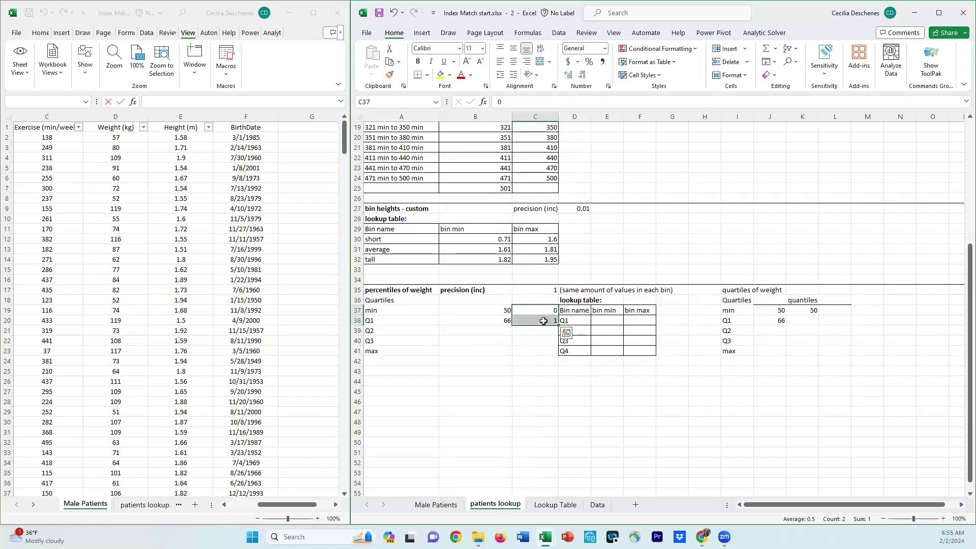
{"action": "left_click_drag", "start_coordinate": [558, 325], "coordinate": [558, 355]}
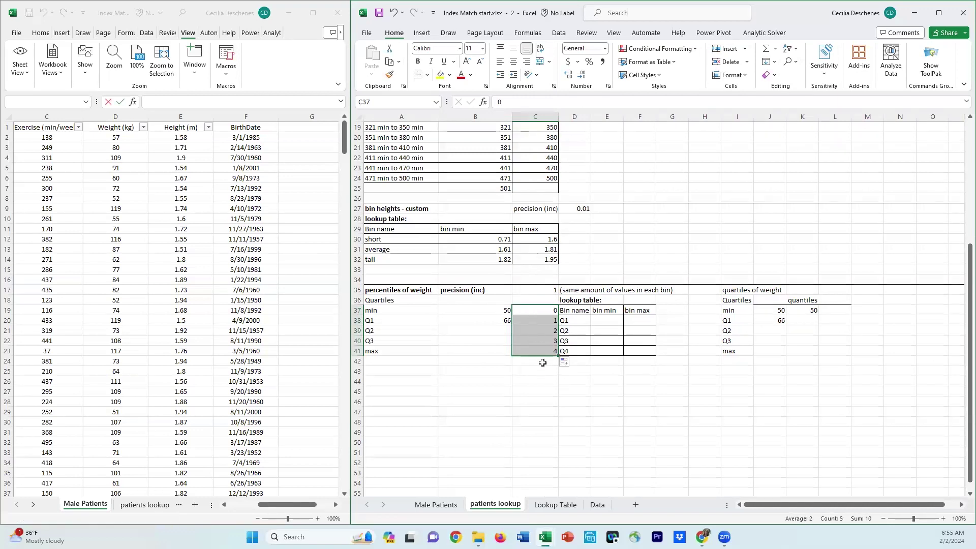
- Replace the fixed quartile number in B37's QUARTILE.INC formula with a reference to C37
{"action": "left_click", "coordinate": [490, 310]}
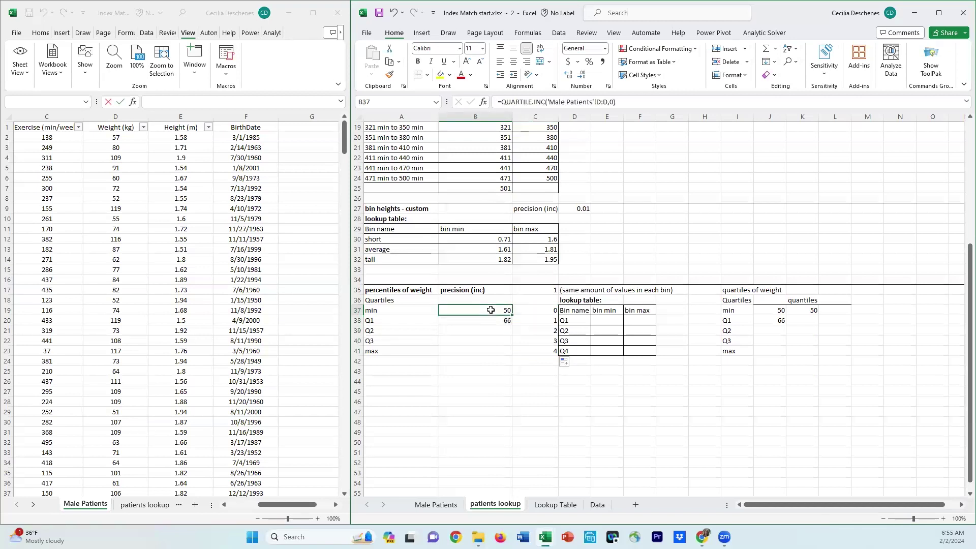
{"action": "left_click", "coordinate": [613, 101]}
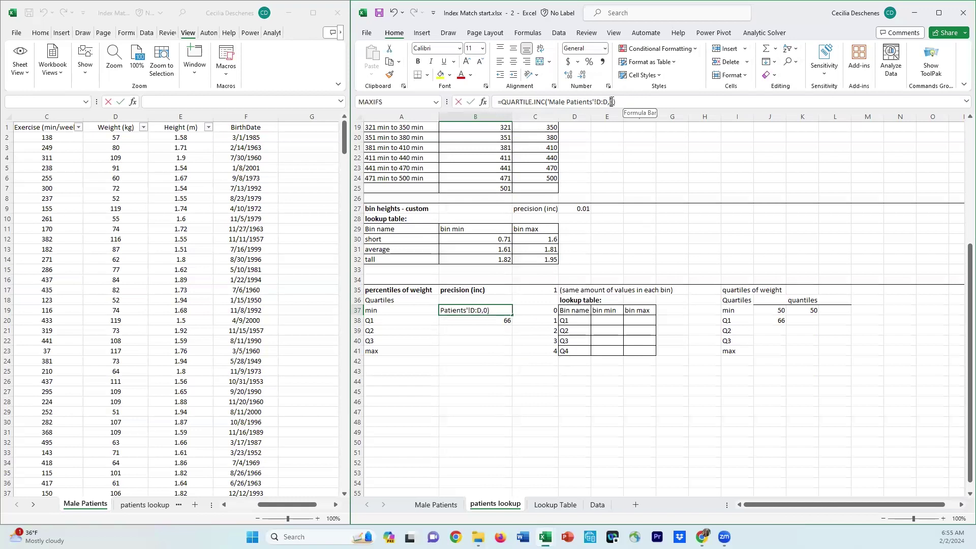
{"action": "double_click", "coordinate": [612, 102]}
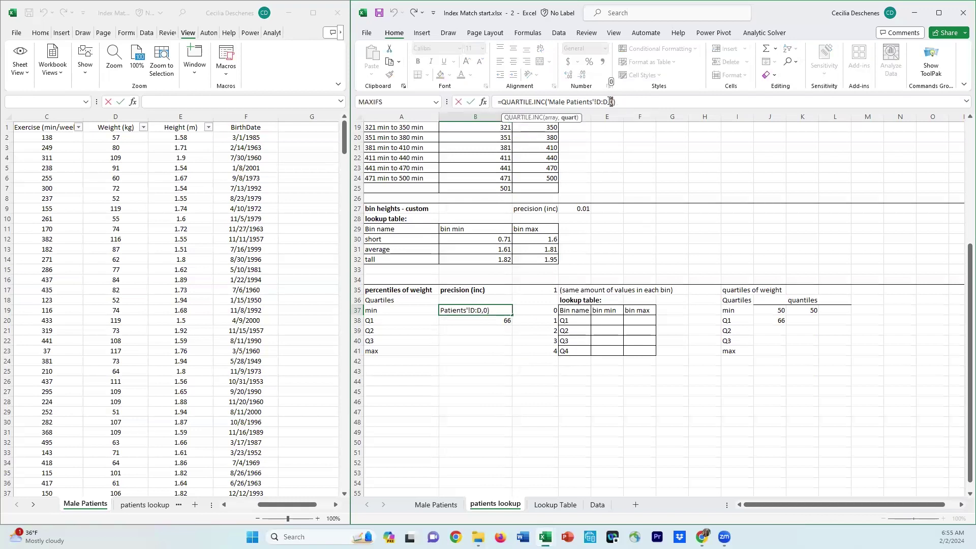
{"action": "key", "text": "BackSpace"}
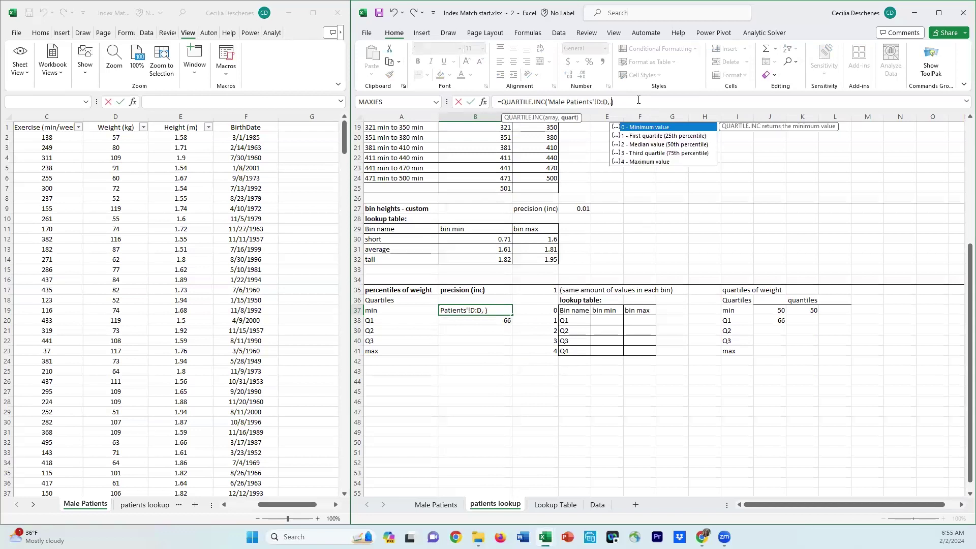
{"action": "left_click", "coordinate": [532, 312]}
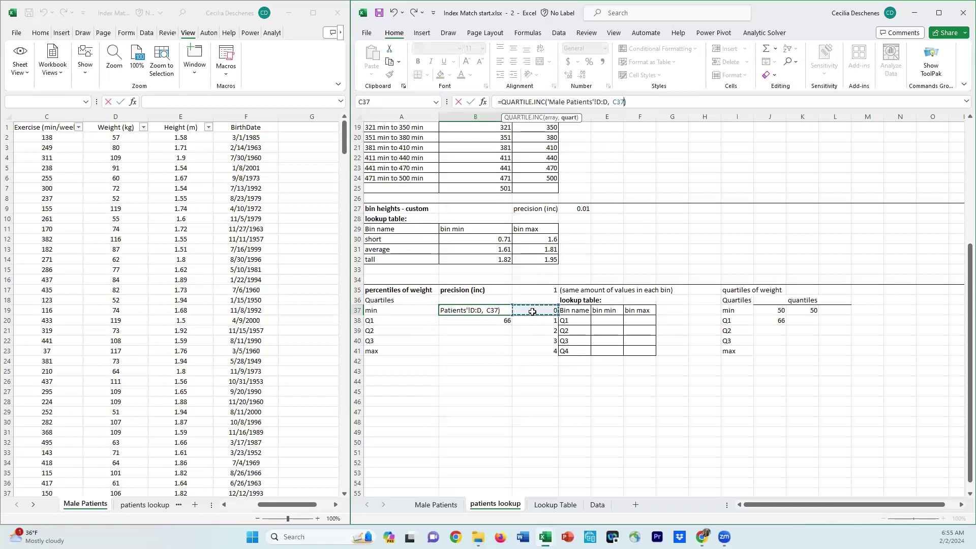
{"action": "key", "text": "Return"}
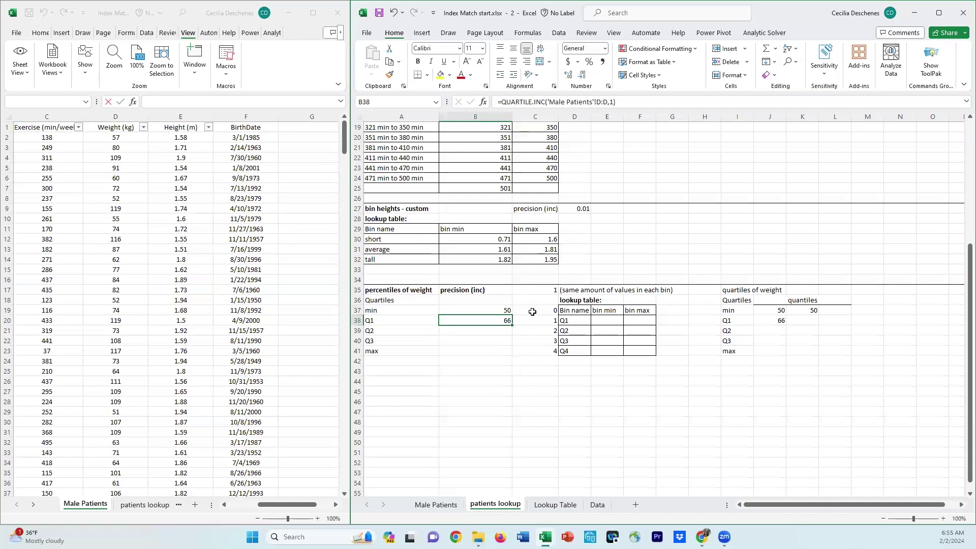
{"action": "left_click", "coordinate": [495, 313]}
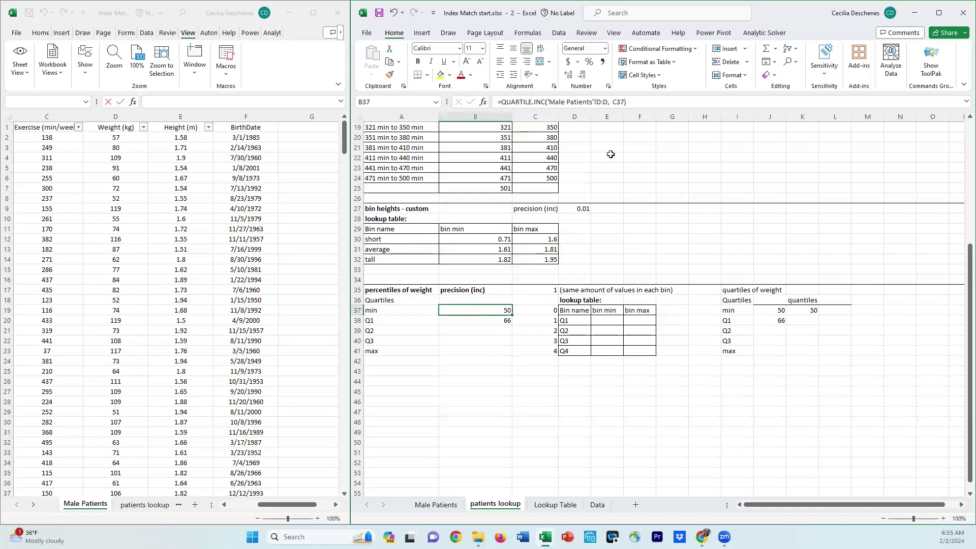
{"action": "left_click", "coordinate": [647, 103]}
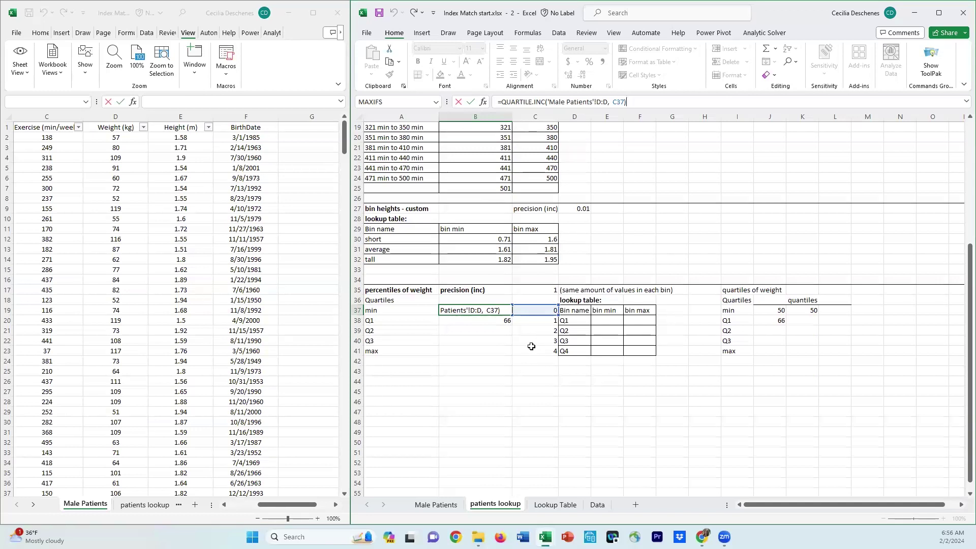
{"action": "key", "text": "Return"}
- Fill the QUARTILE.INC formula from B37 down through B41 for Q1, Q2, Q3 and max
{"action": "left_click", "coordinate": [505, 311]}
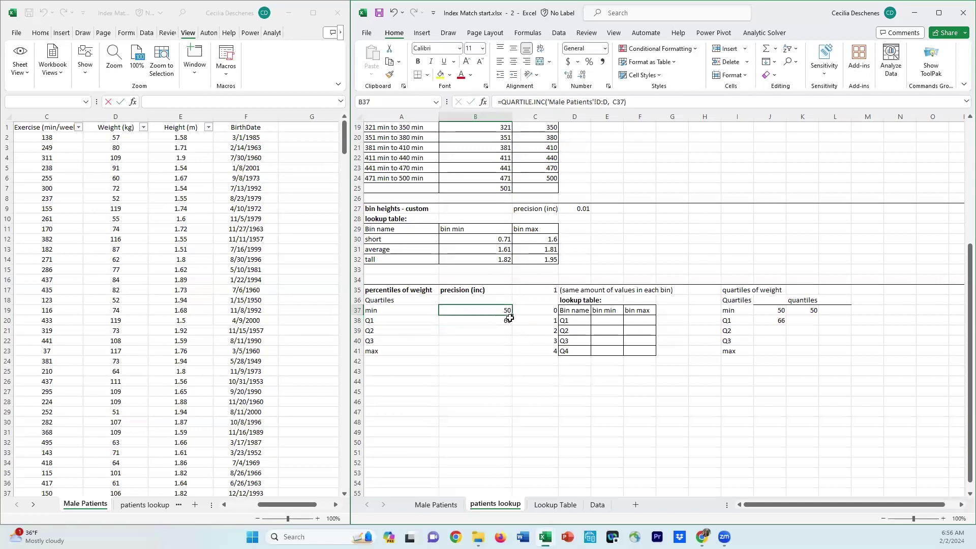
{"action": "left_click_drag", "start_coordinate": [510, 317], "coordinate": [513, 356]}
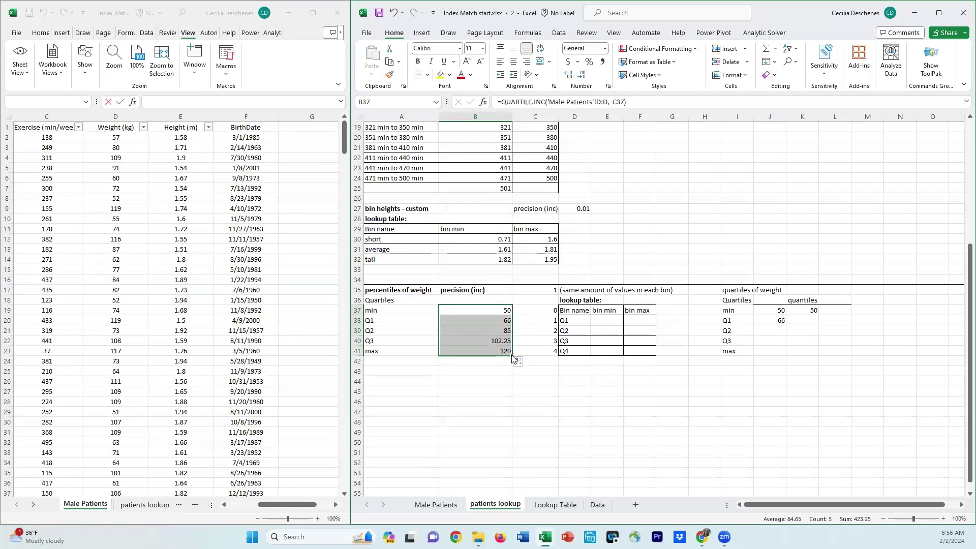
{"action": "left_click", "coordinate": [470, 327]}
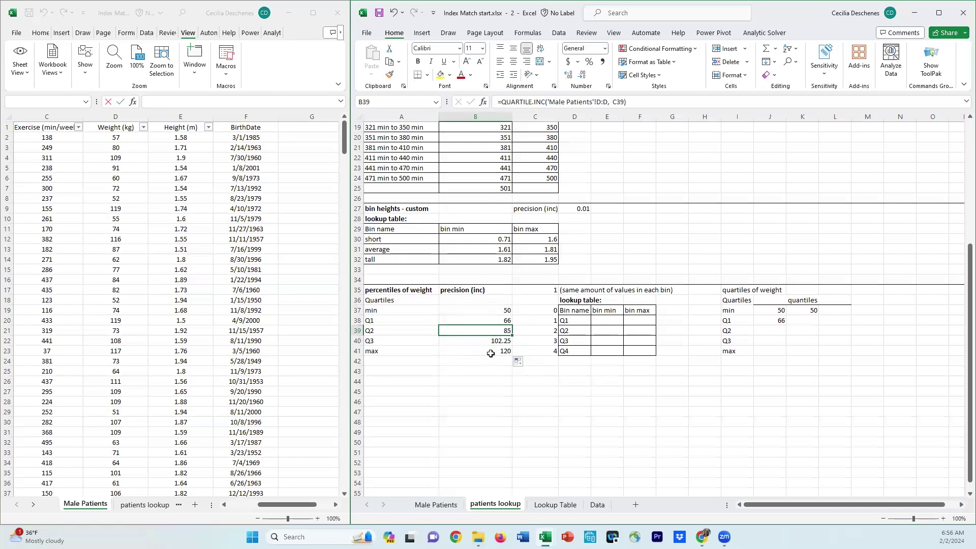
- Calculate the Q2 weight in J39 with MEDIAN over the Weight (kg) column of Male Patients
{"action": "left_click", "coordinate": [771, 331]}
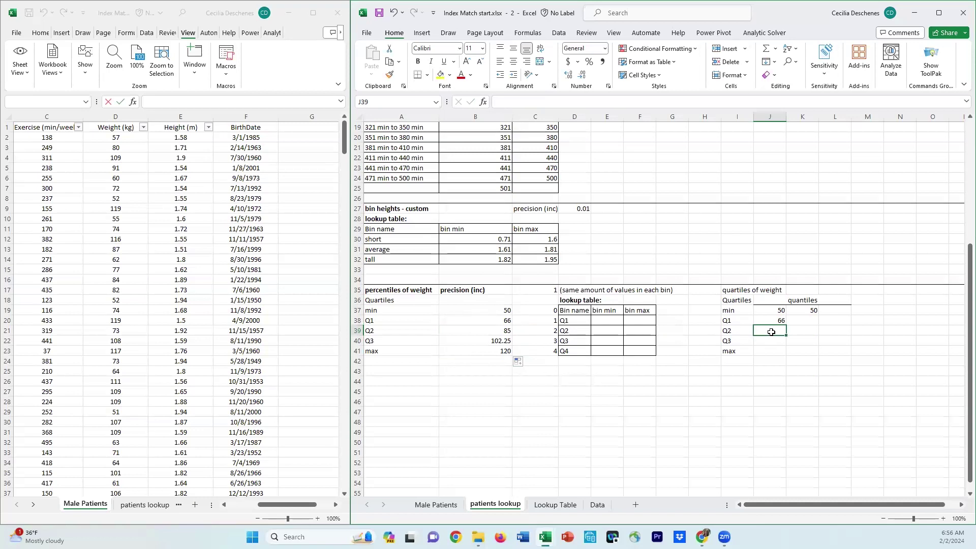
{"action": "type", "text": "=med"}
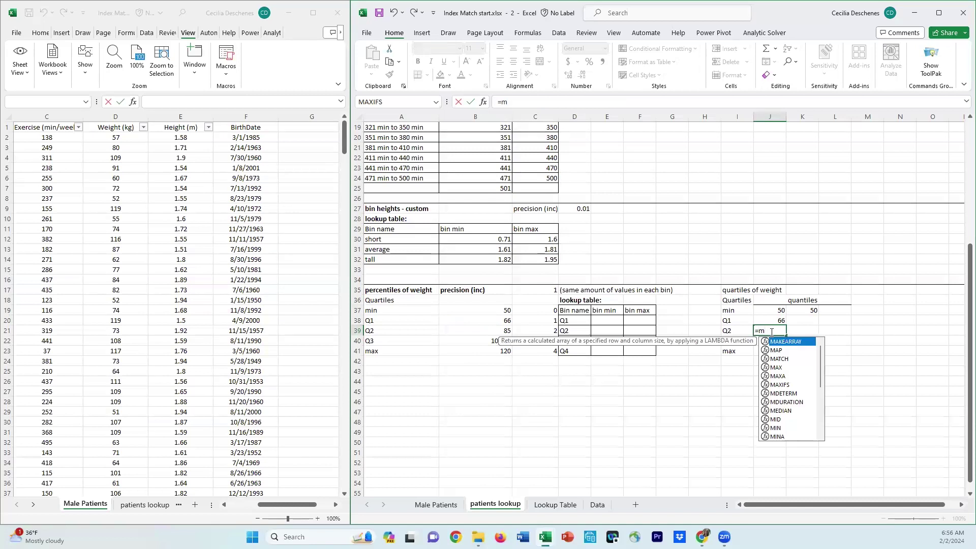
{"action": "key", "text": "Tab"}
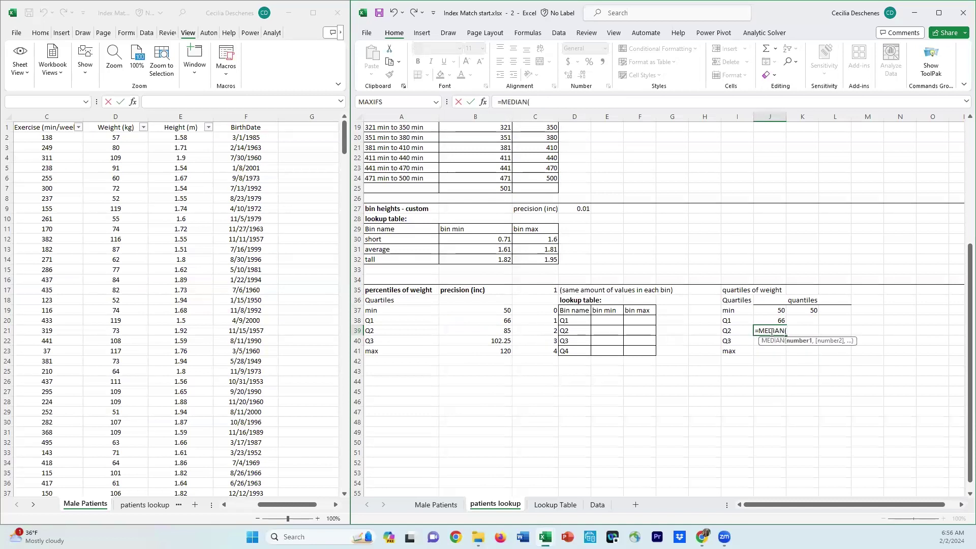
{"action": "left_click", "coordinate": [134, 119]}
{"action": "key", "text": "Return"}
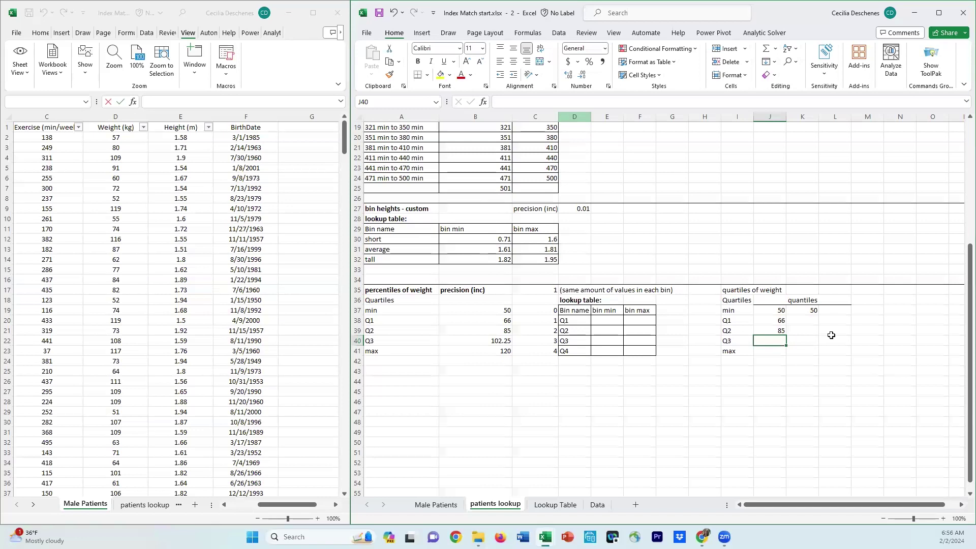
- Calculate Q2 in the quantiles column, cell K39, with PERCENTILE.INC over the Male Patients weight column and k of 0.5
{"action": "left_click", "coordinate": [801, 330]}
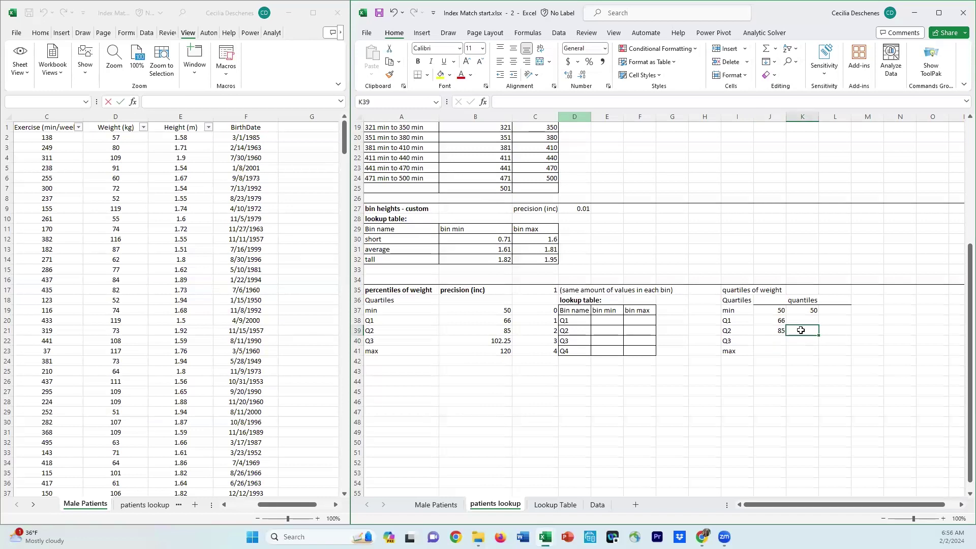
{"action": "type", "text": "=perc"}
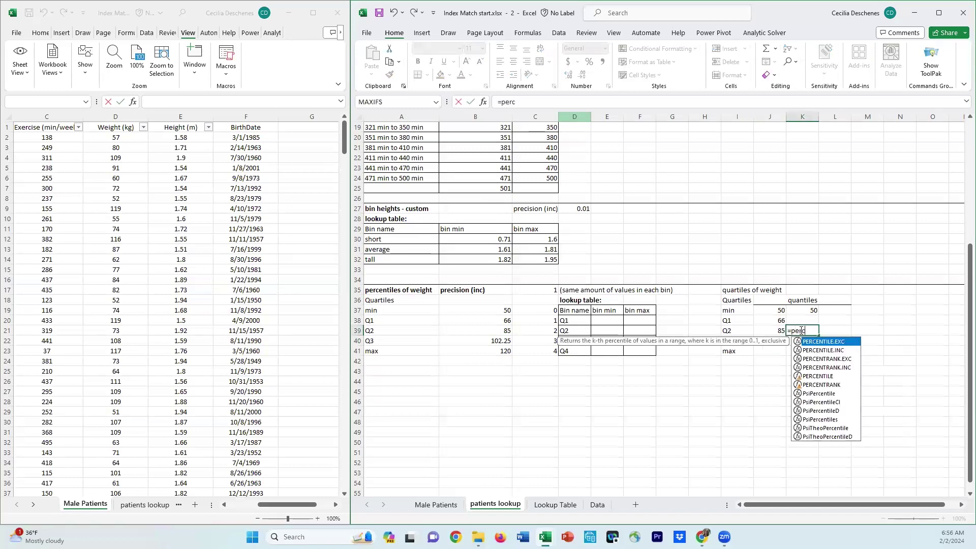
{"action": "key", "text": "Down"}
{"action": "key", "text": "Tab"}
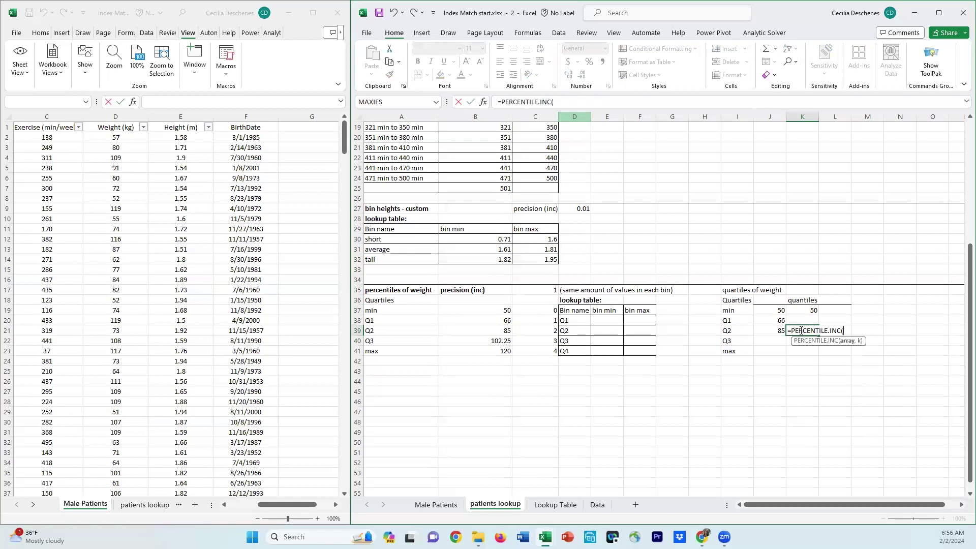
{"action": "left_click", "coordinate": [108, 119]}
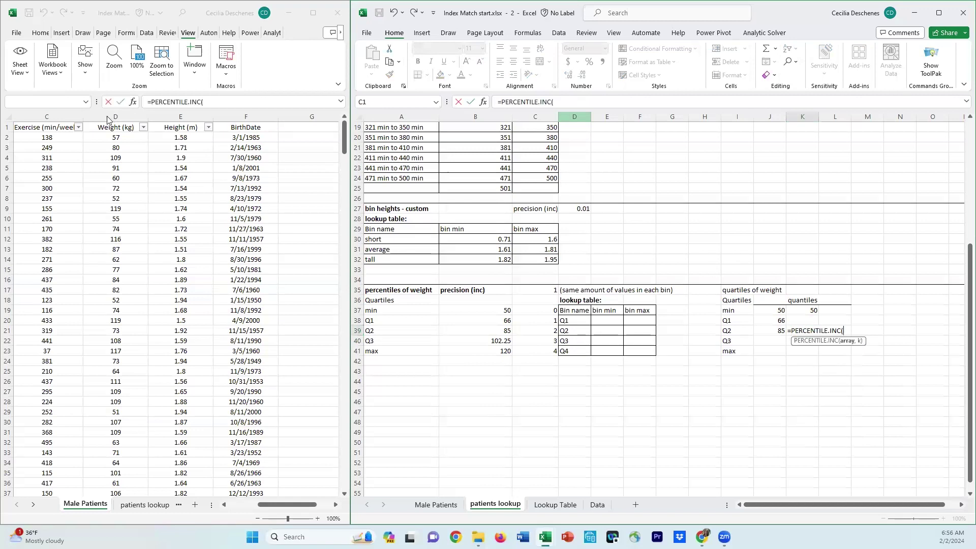
{"action": "left_click", "coordinate": [107, 118]}
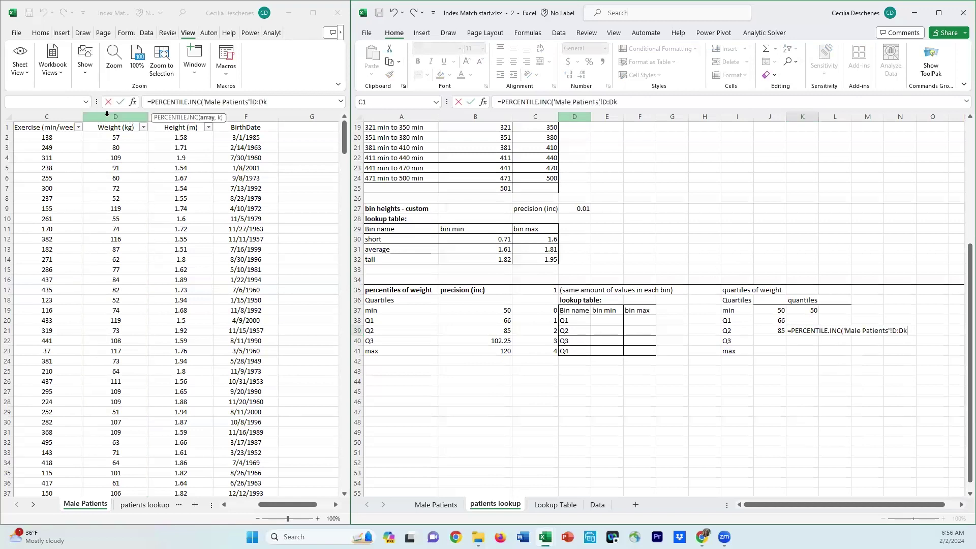
{"action": "key", "text": "BackSpace"}
{"action": "type", "text": ", 0.5"}
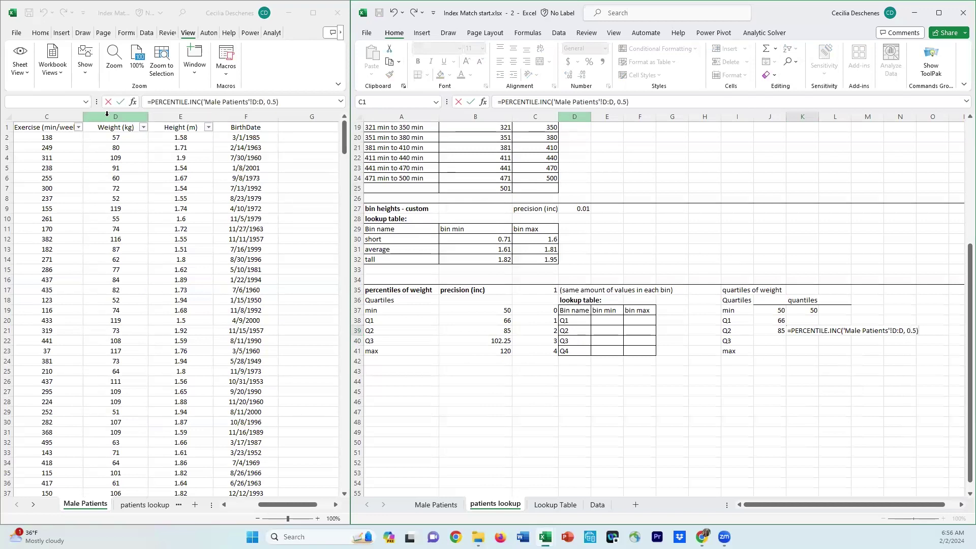
{"action": "key", "text": "Return"}
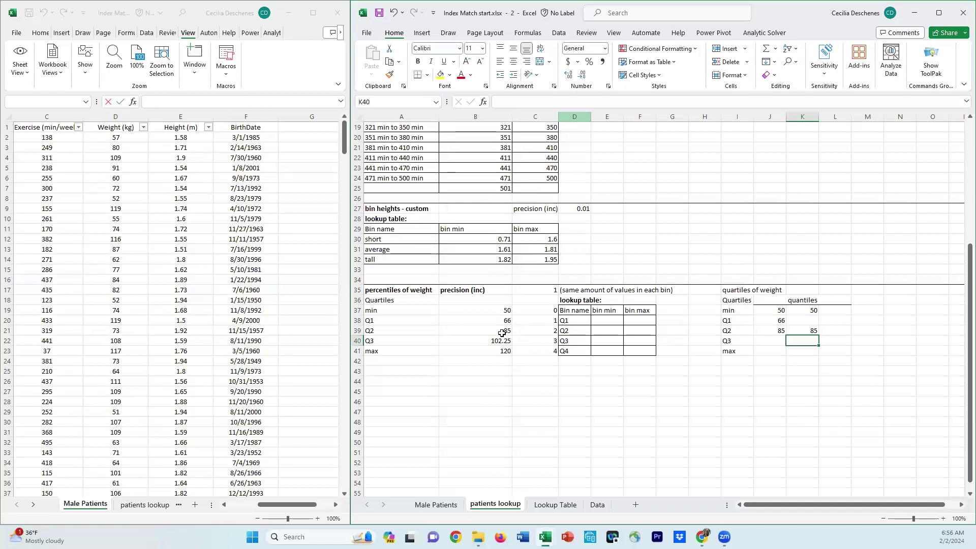
- Calculate the Q3 weight in J40 with PERCENTILE.INC over column D of Male Patients and k of 0.75
{"action": "left_click", "coordinate": [770, 342]}
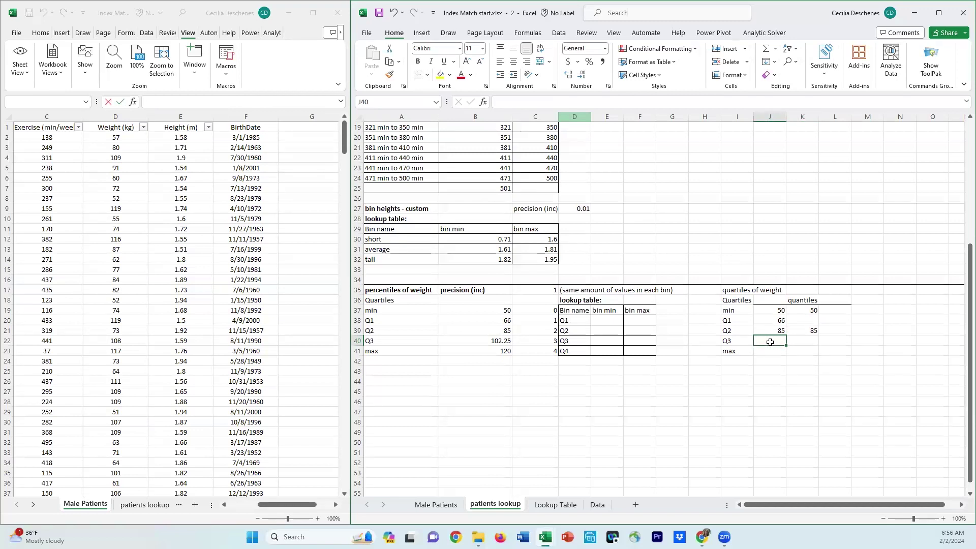
{"action": "type", "text": "=per"}
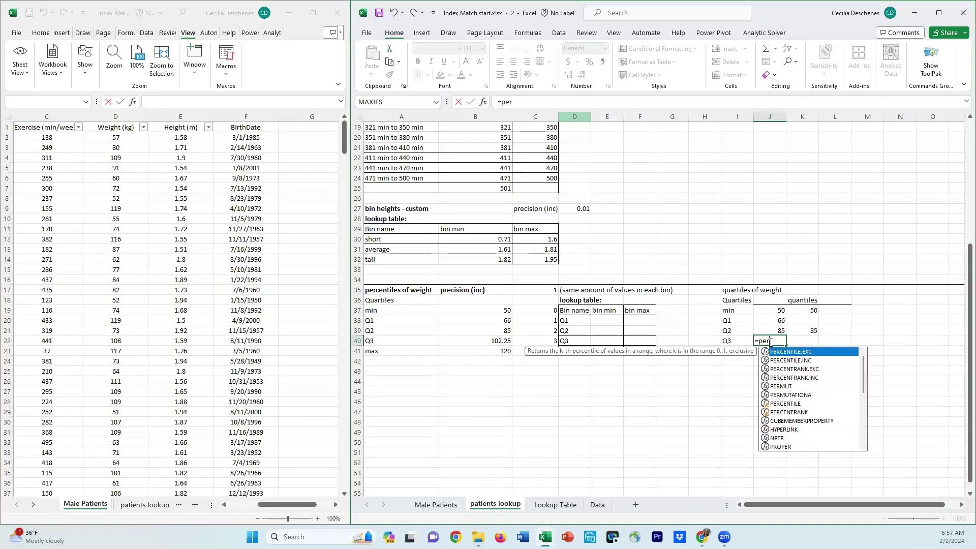
{"action": "key", "text": "Down"}
{"action": "key", "text": "Tab"}
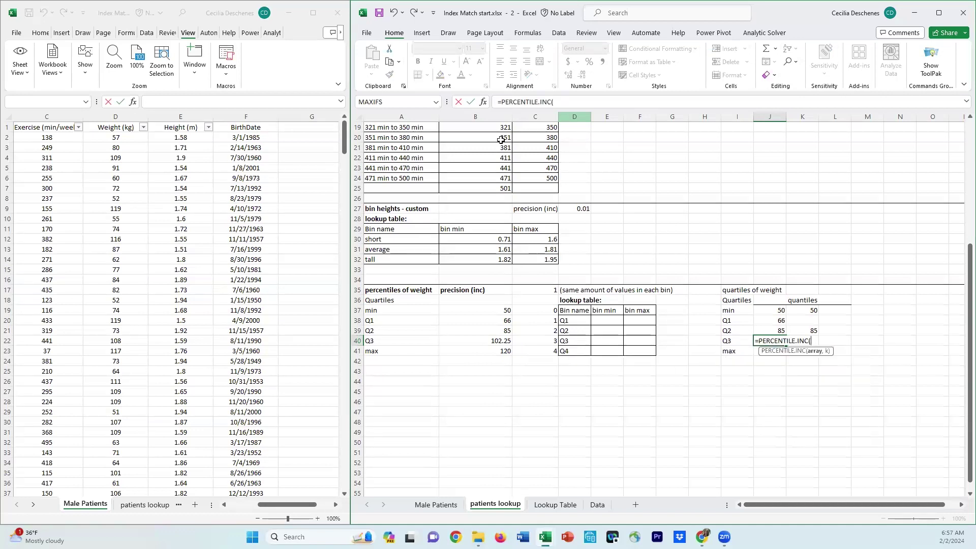
{"action": "left_click", "coordinate": [127, 117]}
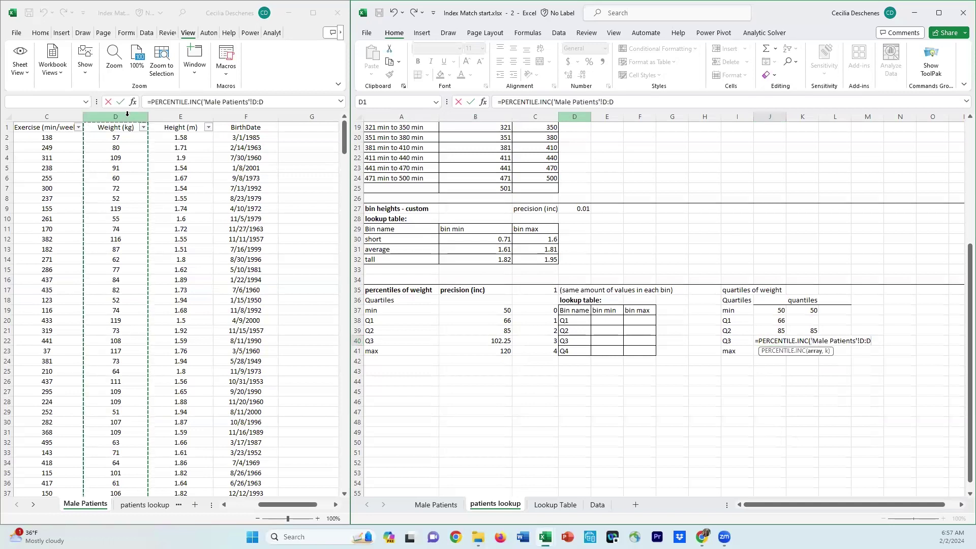
{"action": "type", "text": ","}
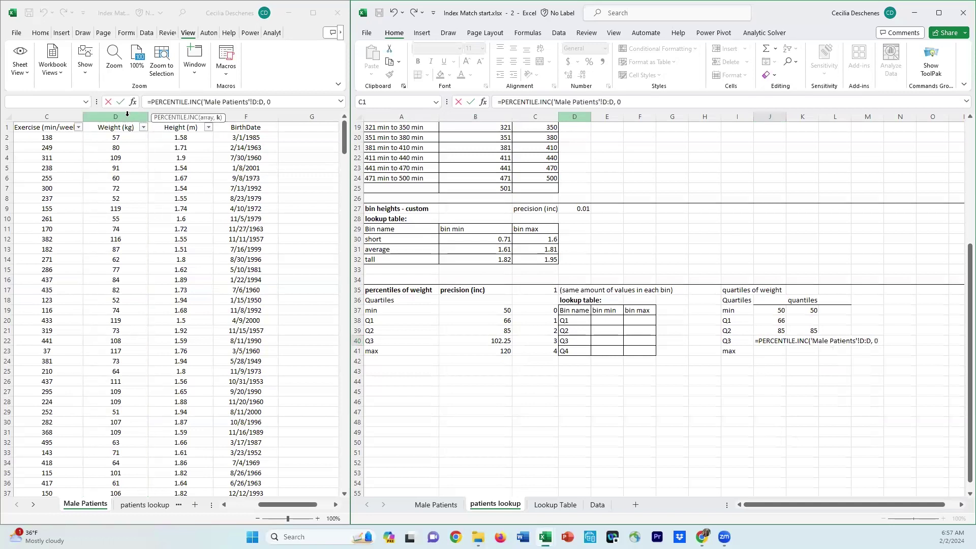
{"action": "type", "text": " 0.75)"}
{"action": "key", "text": "Return"}
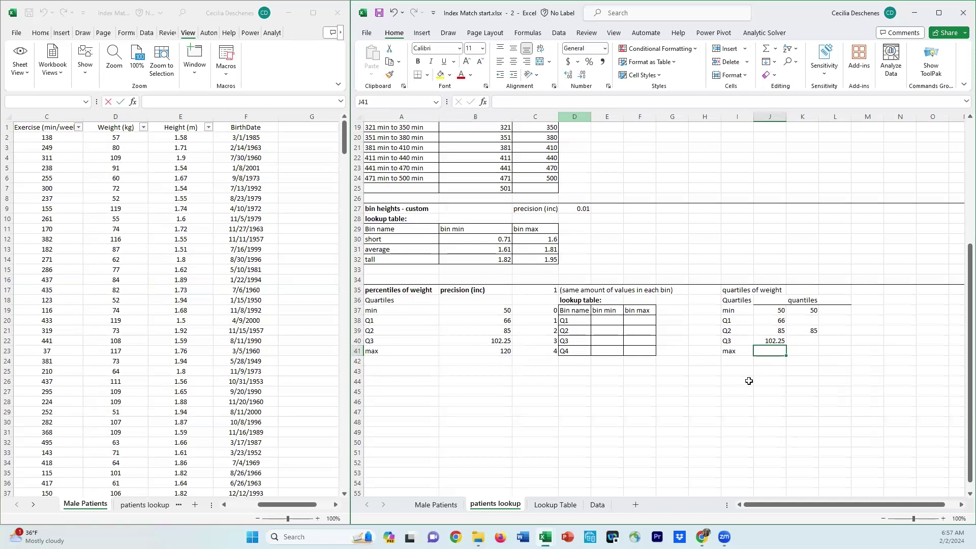
- Calculate the maximum weight in J41 with MAX over column D of Male Patients
{"action": "type", "text": "="}
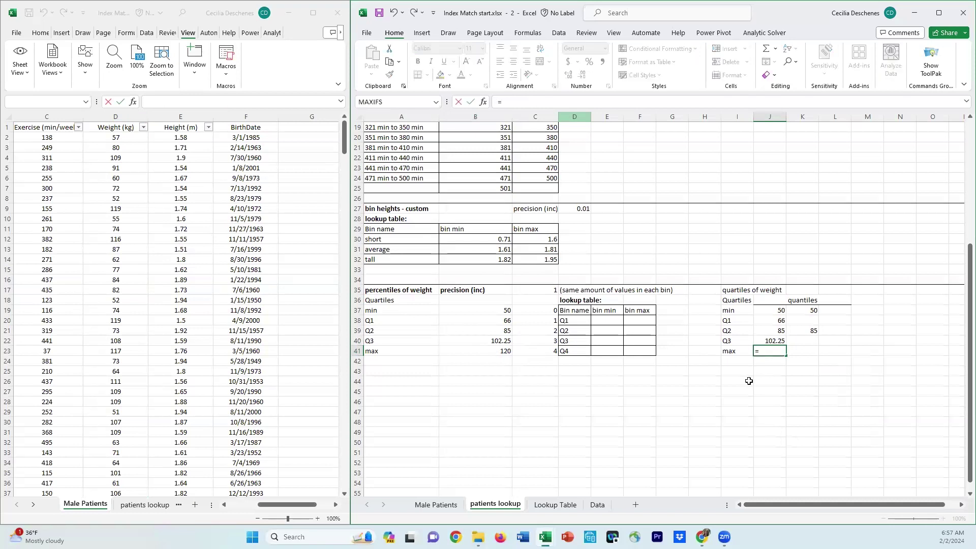
{"action": "type", "text": "MAX("}
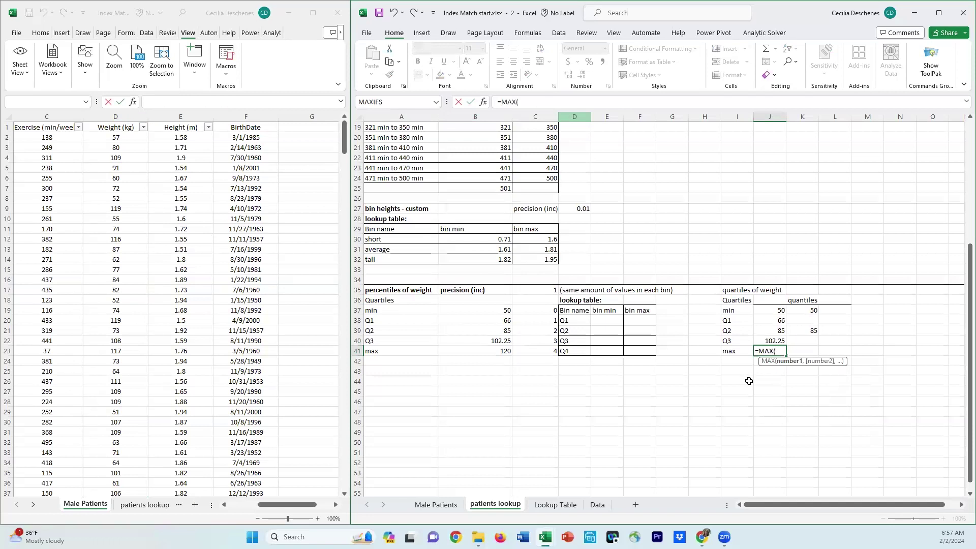
{"action": "left_click", "coordinate": [104, 113]}
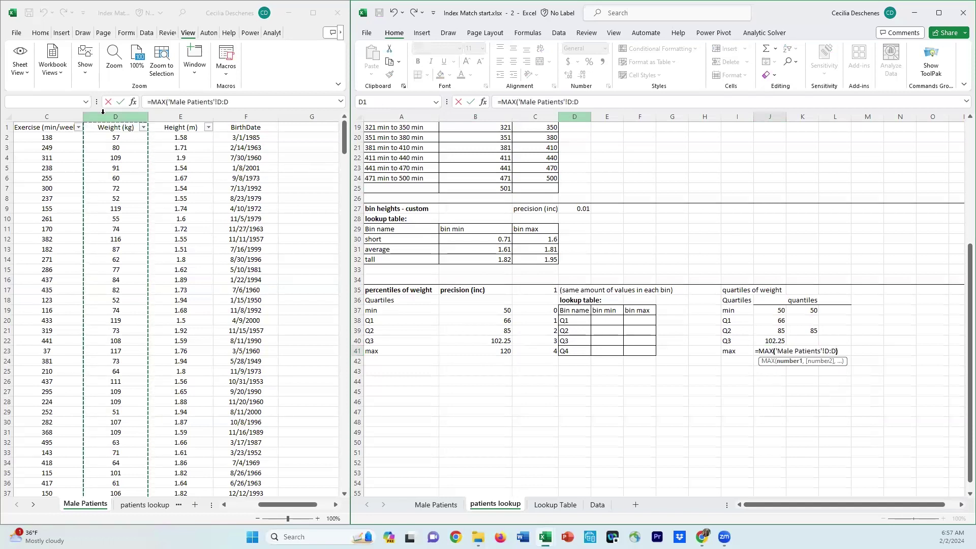
{"action": "key", "text": "Return"}
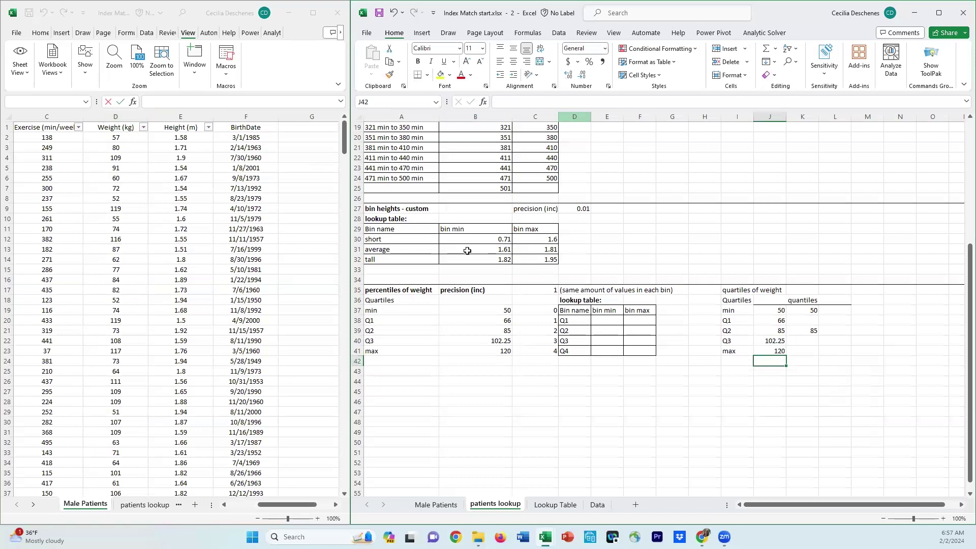
- Calculate the maximum in K41 with PERCENTILE.INC over the Male Patients weight column and k of 1.00
{"action": "left_click", "coordinate": [814, 350]}
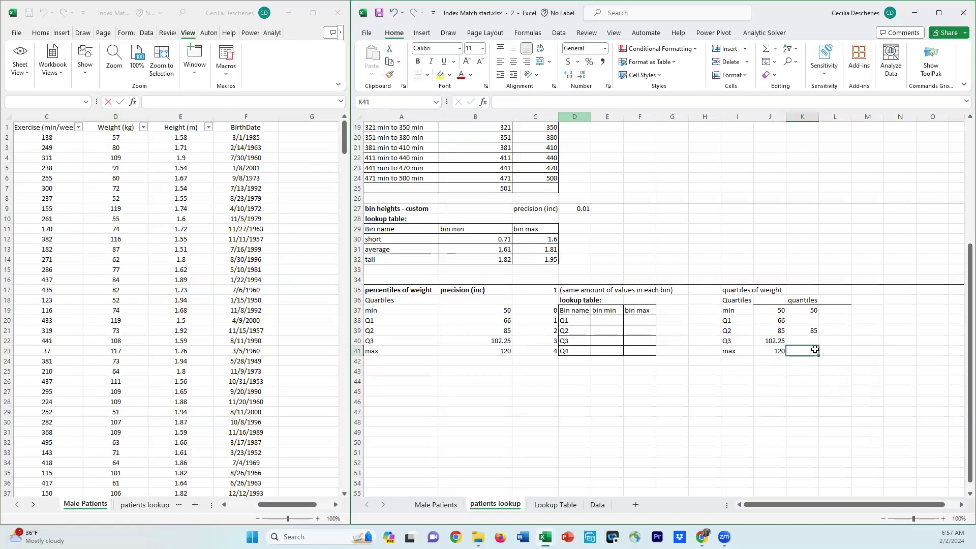
{"action": "type", "text": "=PERCENTILE.EXC("}
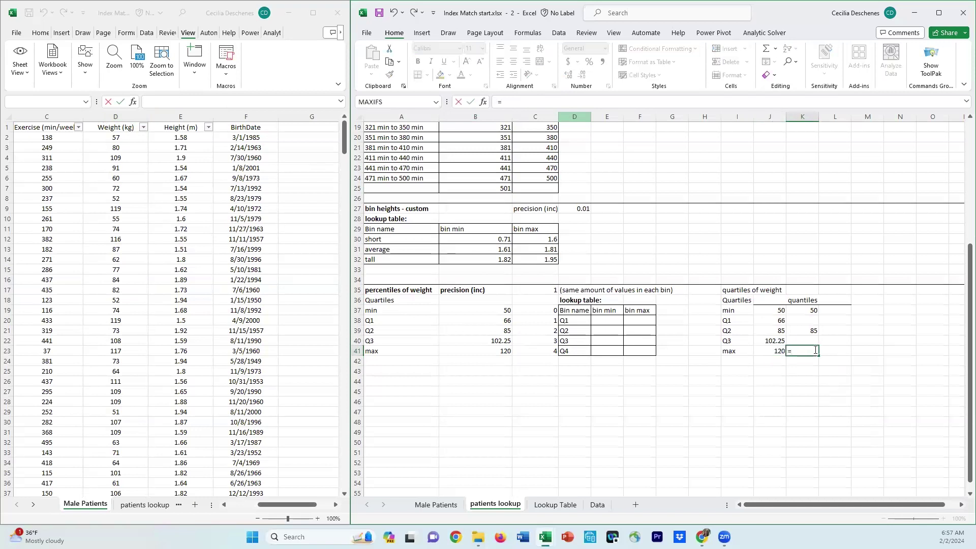
{"action": "key", "text": "BackSpace"}
{"action": "key", "text": "BackSpace"}
{"action": "key", "text": "BackSpace"}
{"action": "key", "text": "BackSpace"}
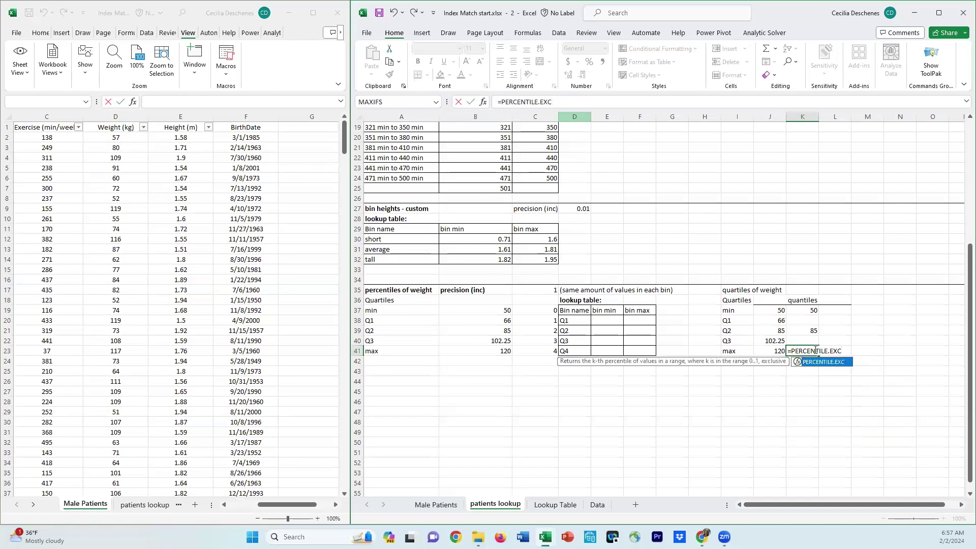
{"action": "type", "text": "in"}
{"action": "key", "text": "Tab"}
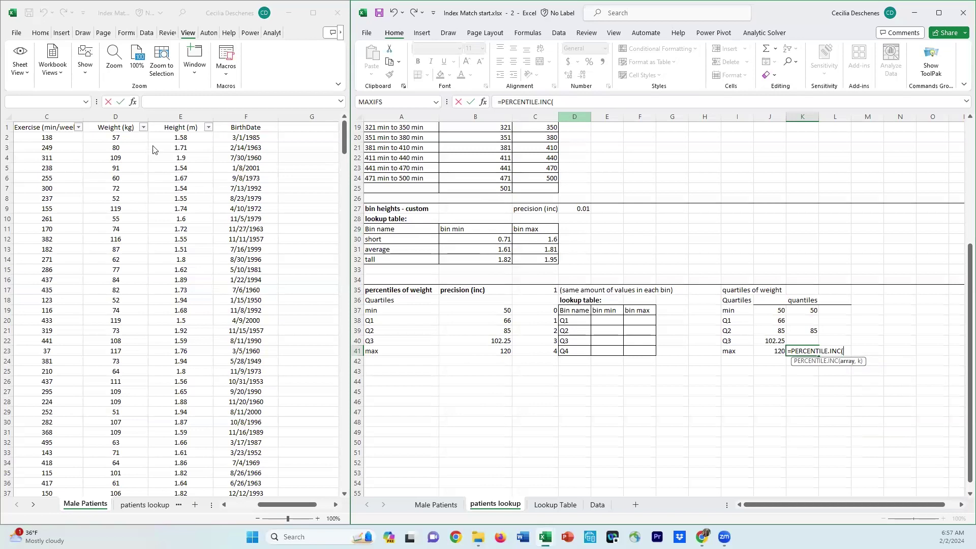
{"action": "left_click", "coordinate": [108, 118]}
{"action": "left_click", "coordinate": [107, 120]}
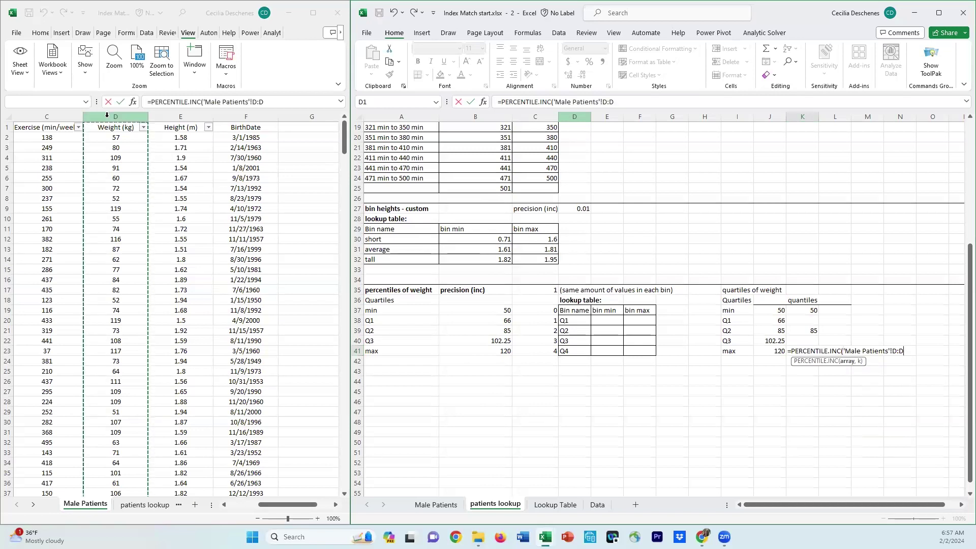
{"action": "type", "text": ", 1.00"}
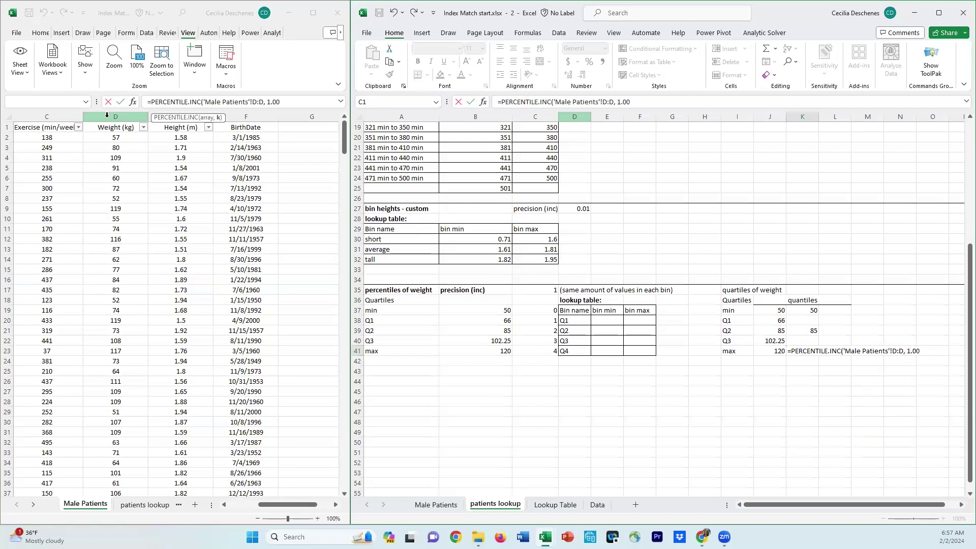
{"action": "type", "text": ")"}
{"action": "key", "text": "Return"}
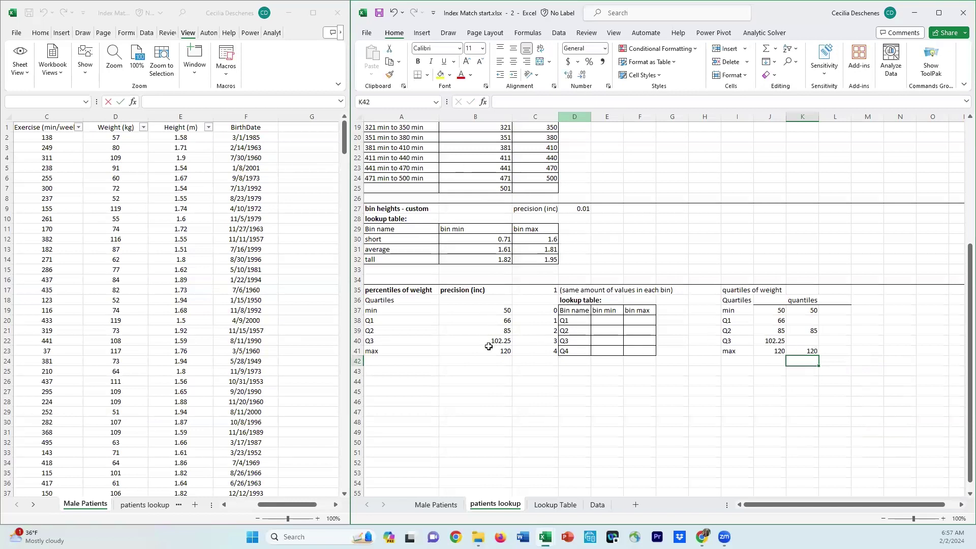
{"action": "left_click", "coordinate": [481, 313]}
{"action": "left_click", "coordinate": [480, 329]}
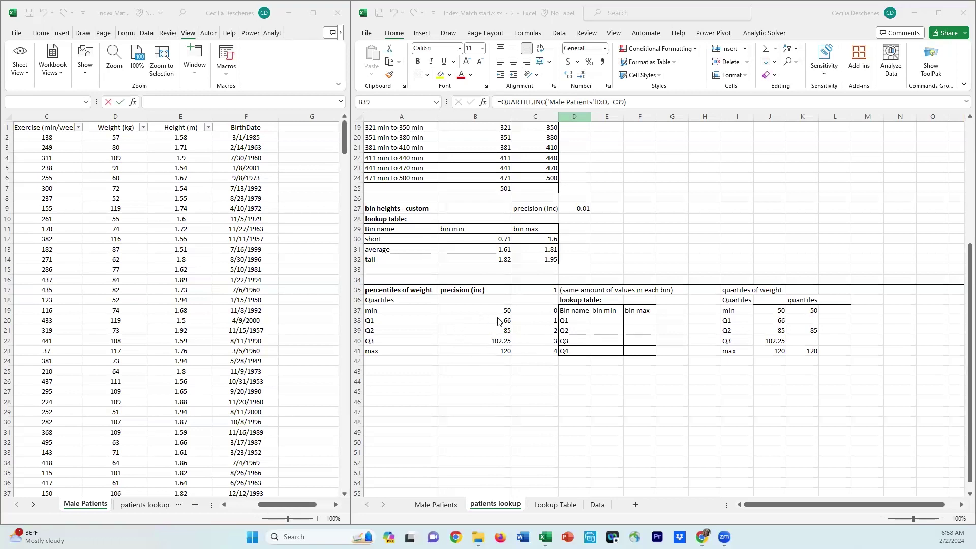
{"action": "left_click", "coordinate": [480, 342]}
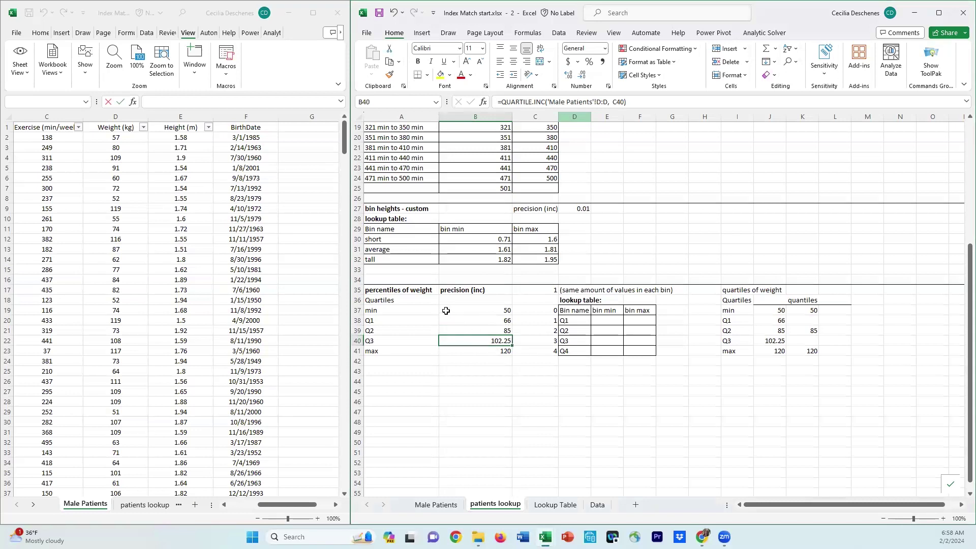
{"action": "left_click", "coordinate": [530, 289]}
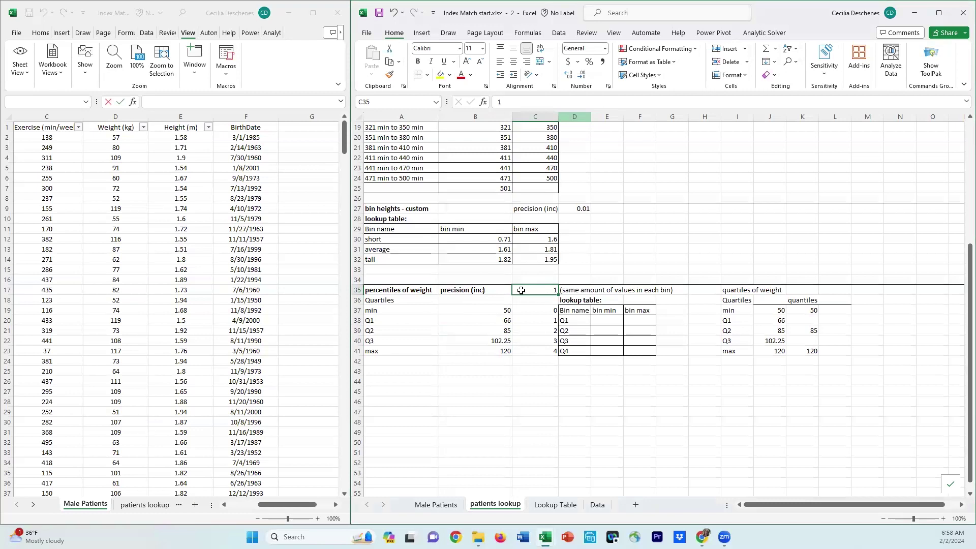
- Wrap the Q3 QUARTILE.INC formula in B40 with ROUND, using 0 decimal digits
{"action": "left_click", "coordinate": [488, 340]}
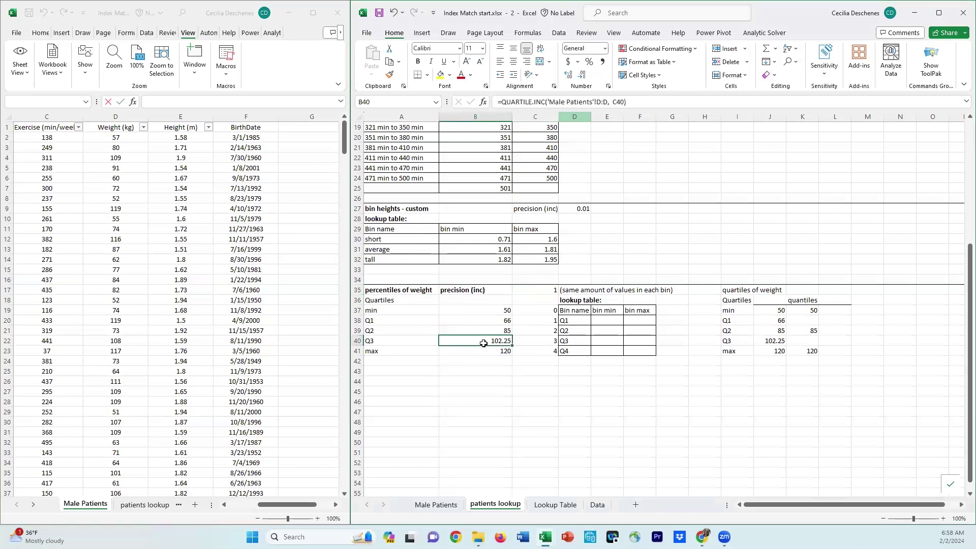
{"action": "left_click", "coordinate": [501, 102]}
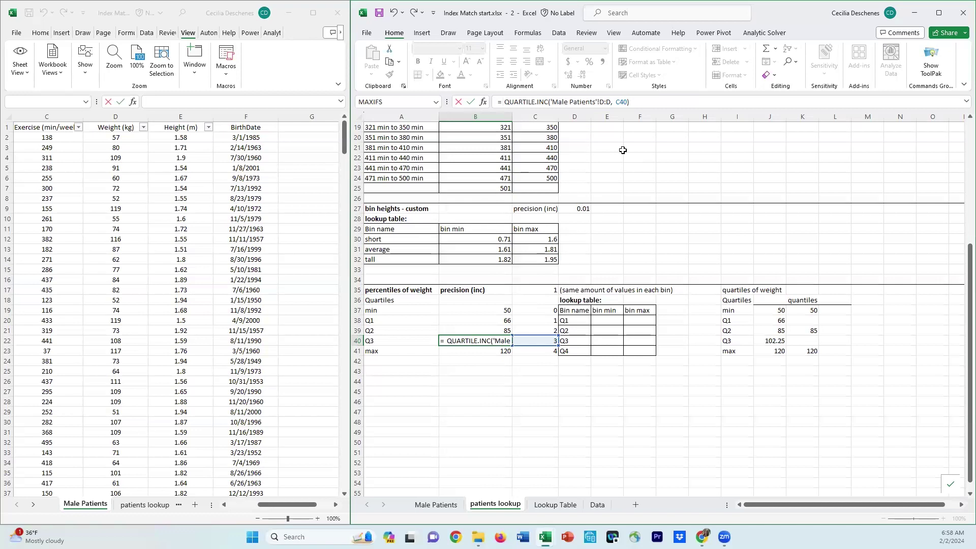
{"action": "type", "text": "ROUND("}
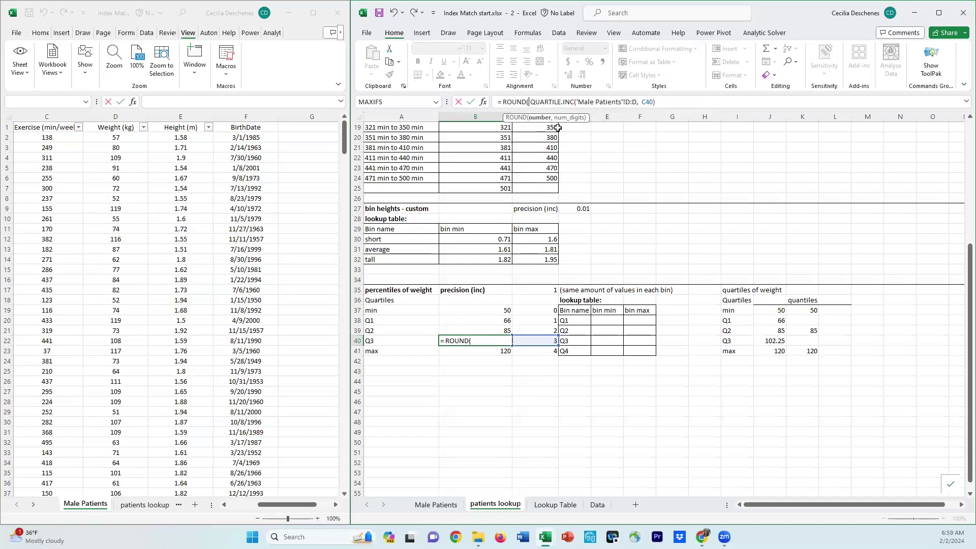
{"action": "left_click", "coordinate": [662, 100]}
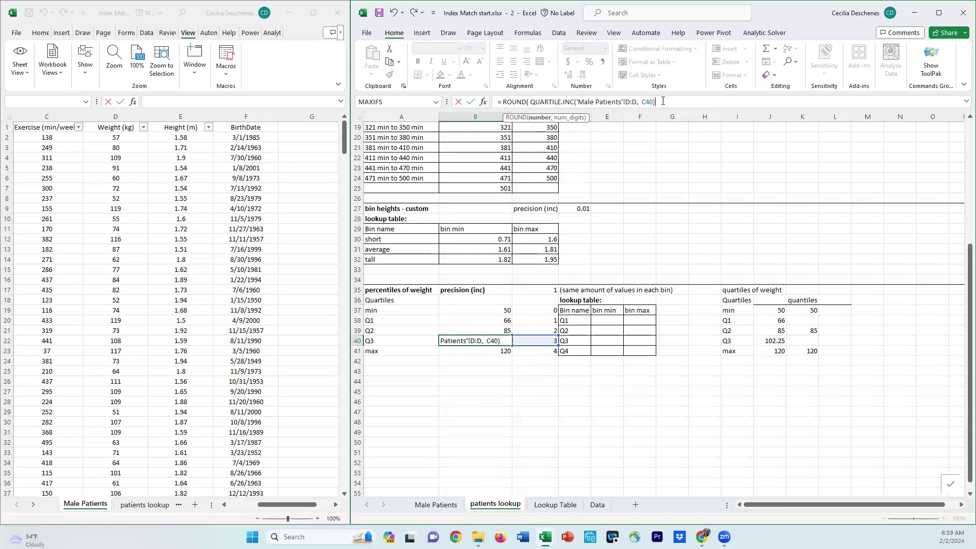
{"action": "type", "text": ", 0"}
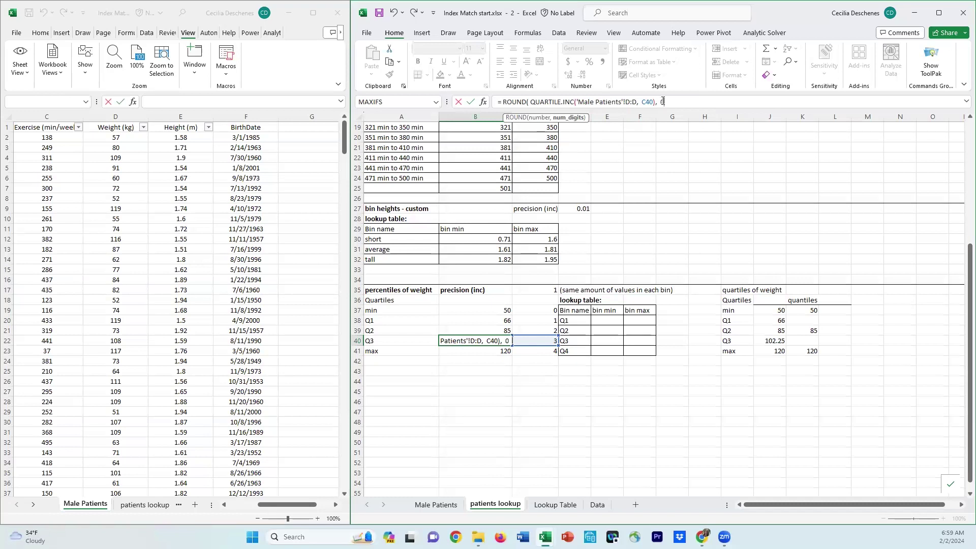
{"action": "type", "text": ")"}
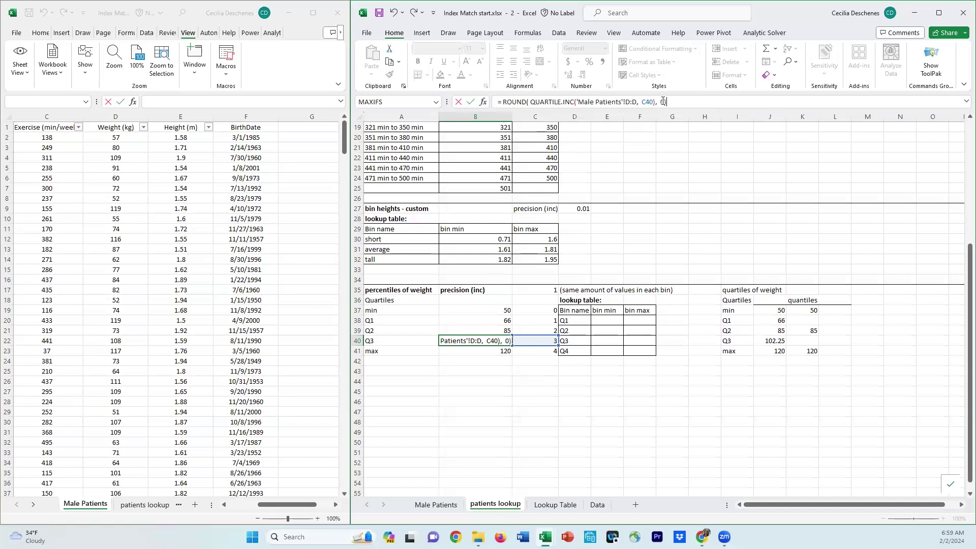
{"action": "left_click", "coordinate": [539, 292]}
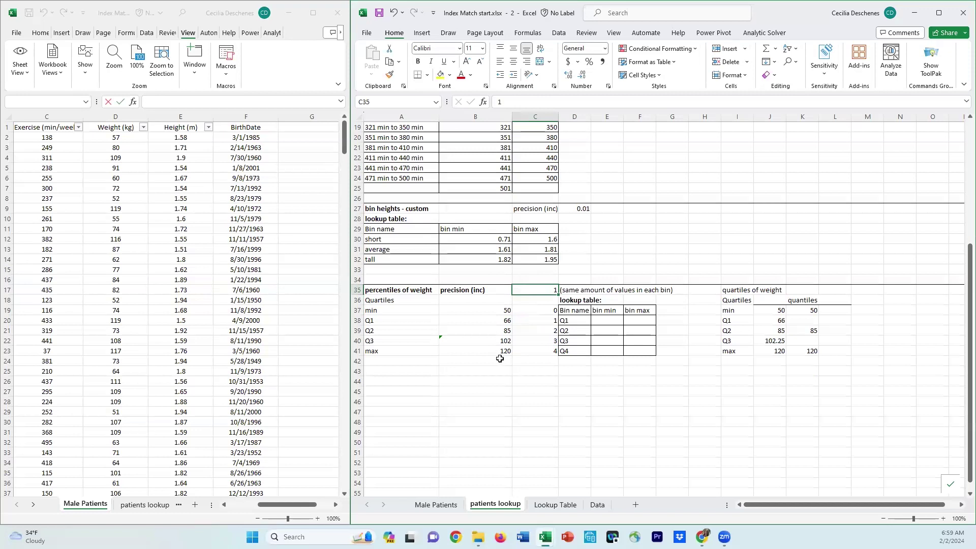
{"action": "left_click", "coordinate": [441, 339]}
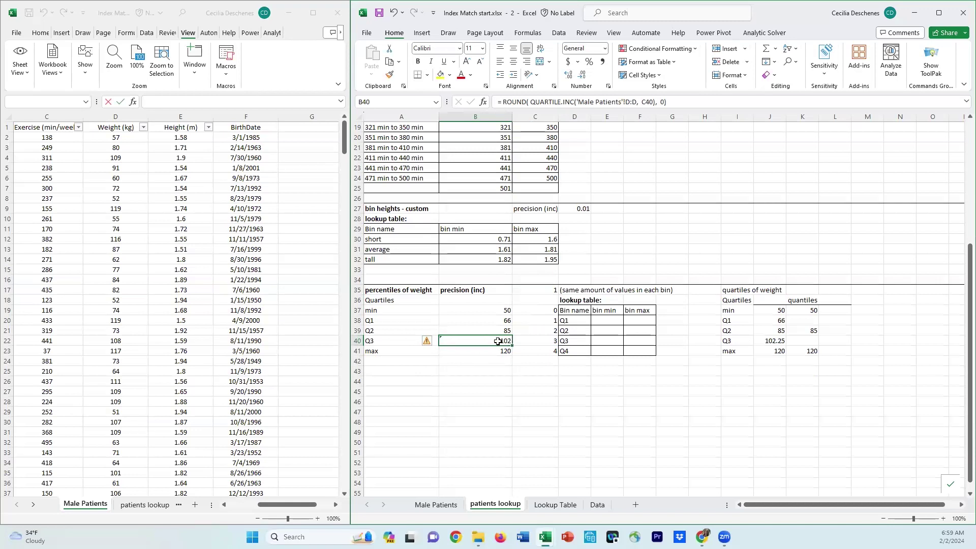
{"action": "left_click", "coordinate": [481, 370]}
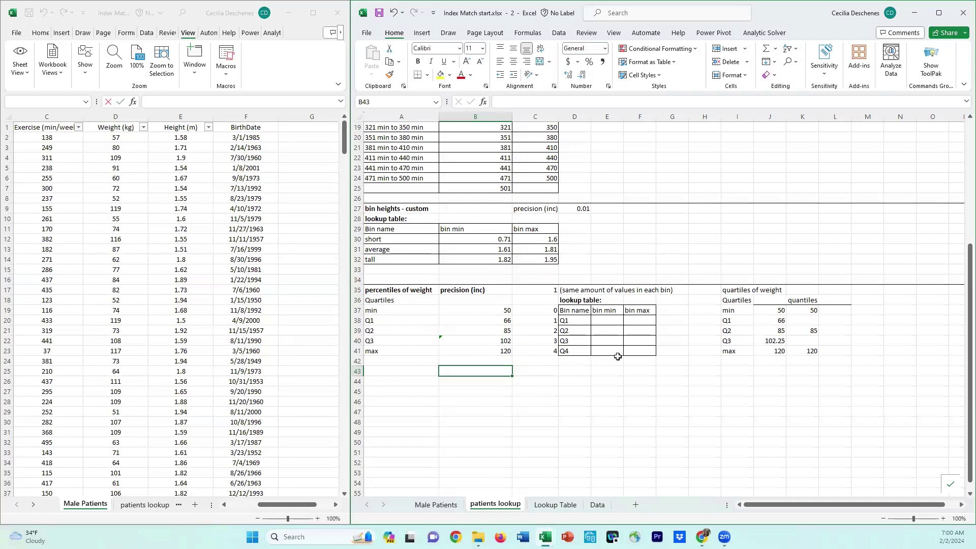
- Link the Q1 bin min in E38 of the weight lookup table to the minimum weight in B37
{"action": "left_click", "coordinate": [614, 320]}
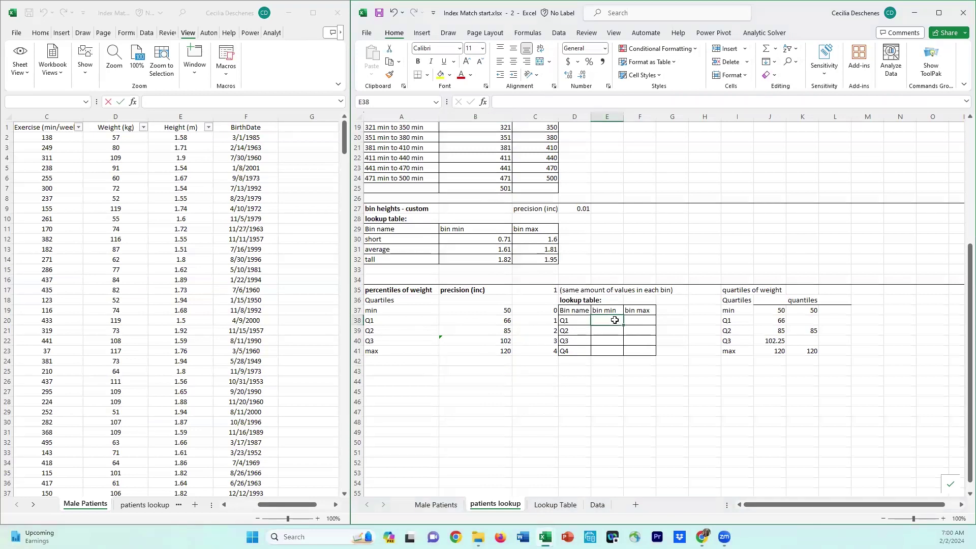
{"action": "type", "text": "="}
{"action": "left_click", "coordinate": [483, 309]}
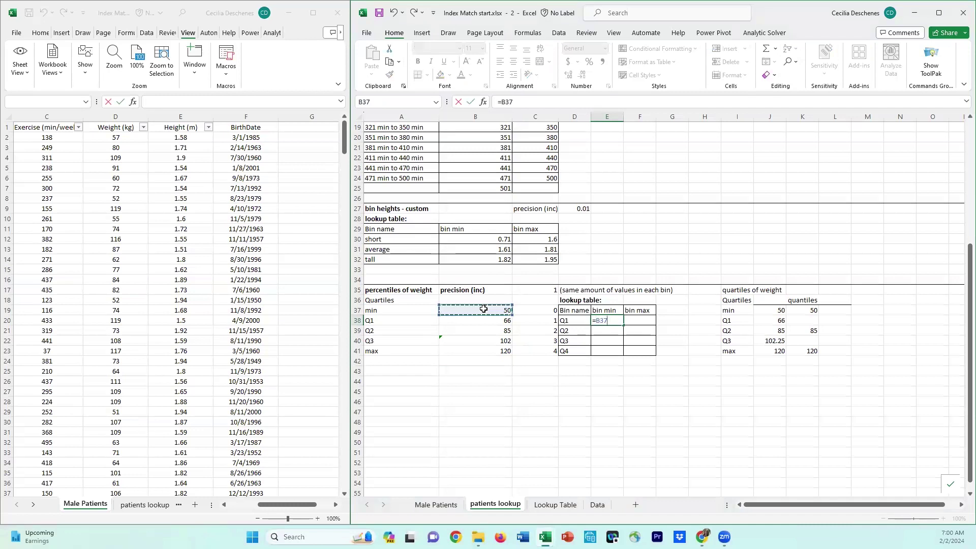
{"action": "key", "text": "Tab"}
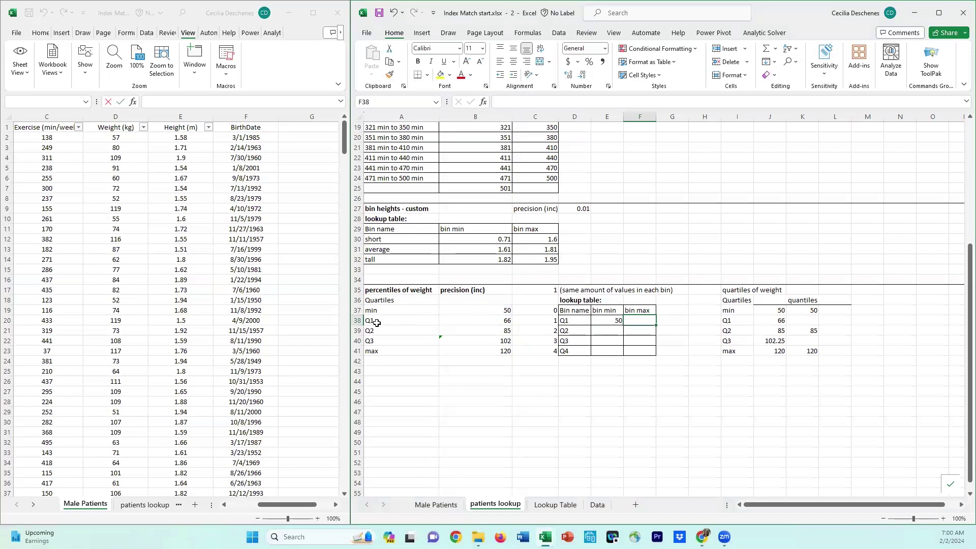
- Link the Q1 bin max in F38 to the Q1 weight in B38 and fill the formula down through Q4 in F41
{"action": "left_click", "coordinate": [465, 320]}
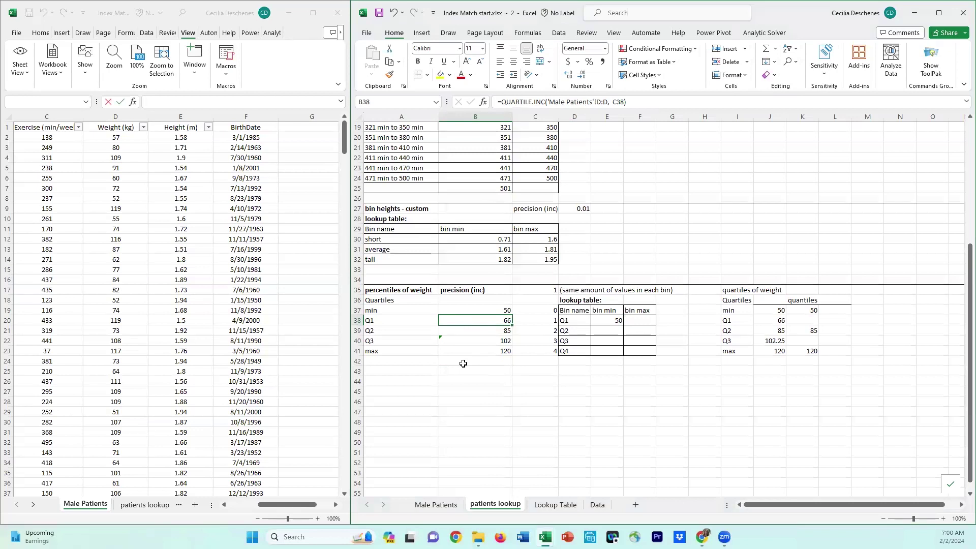
{"action": "left_click", "coordinate": [640, 321]}
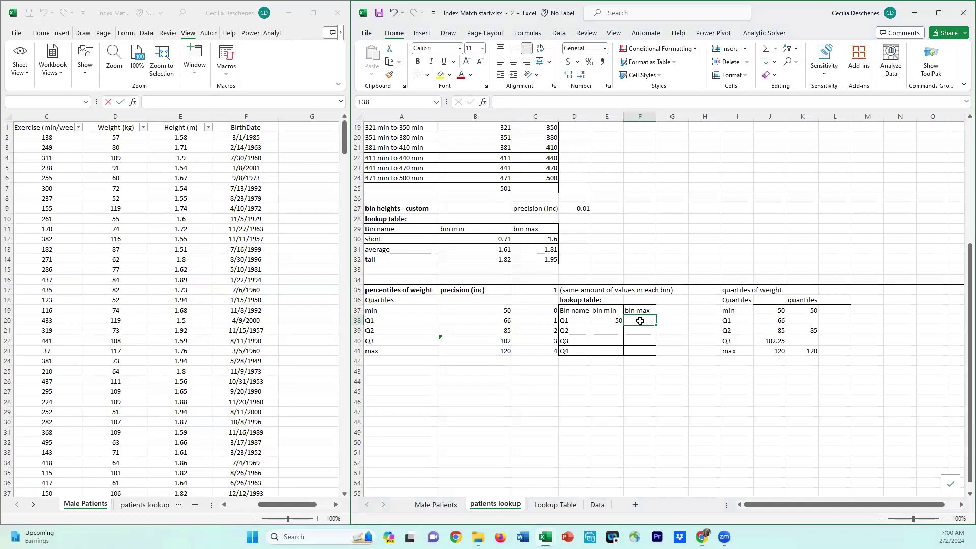
{"action": "type", "text": "="}
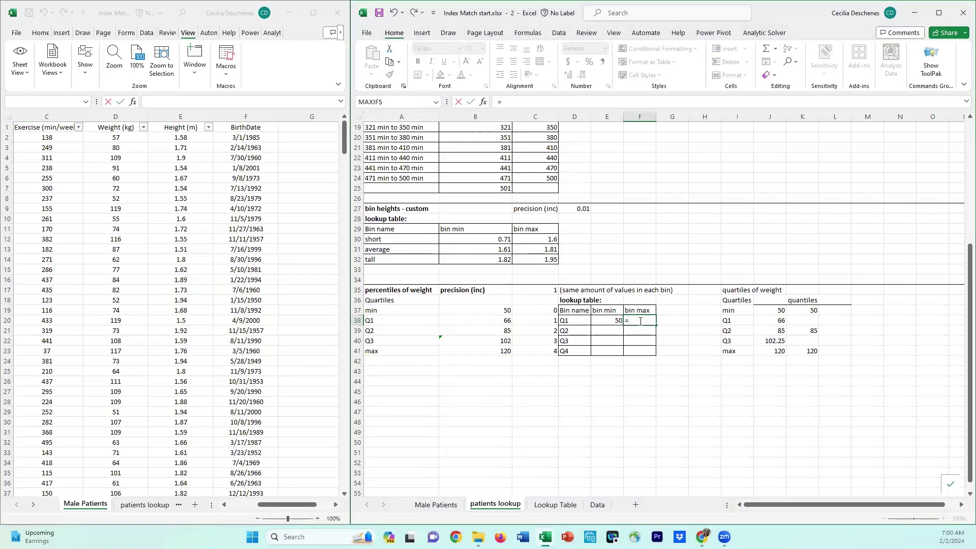
{"action": "left_click", "coordinate": [488, 321]}
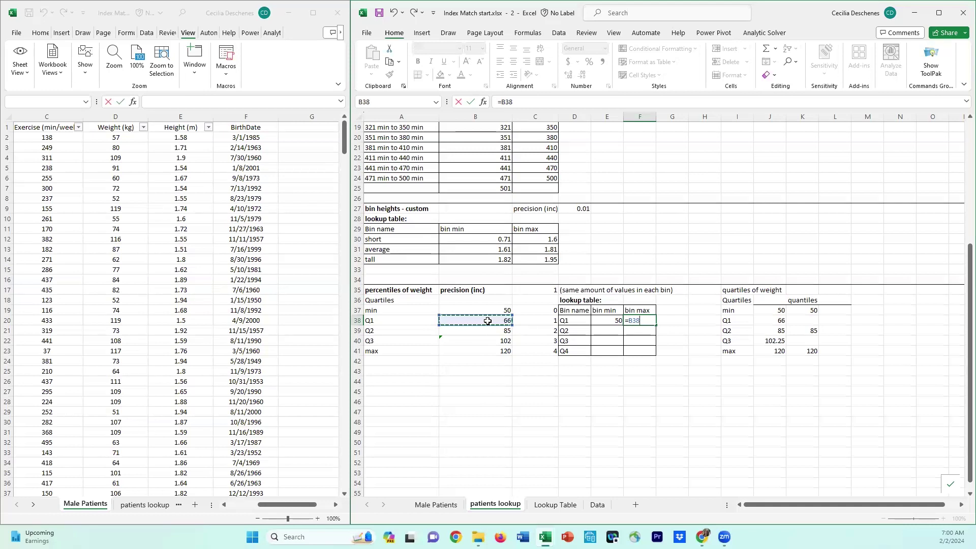
{"action": "key", "text": "Return"}
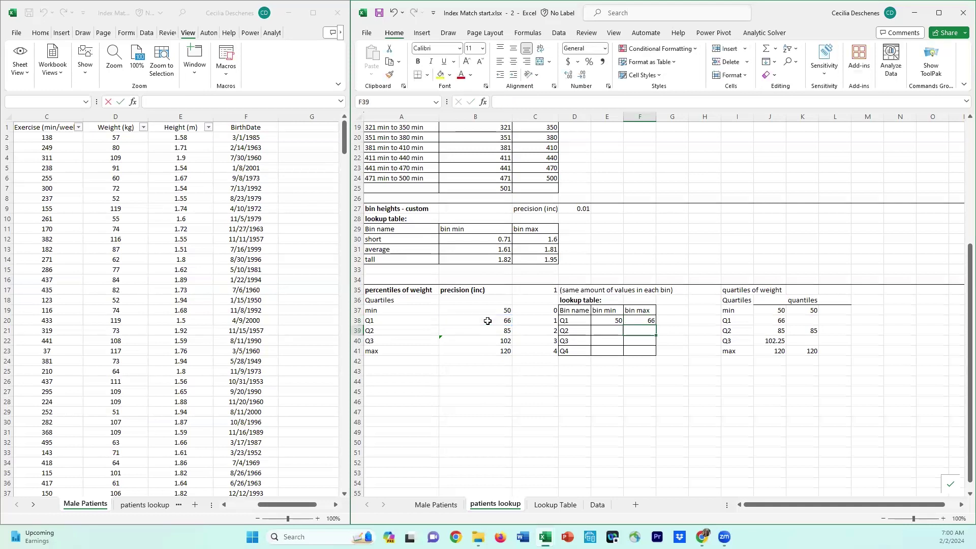
{"action": "key", "text": "Up"}
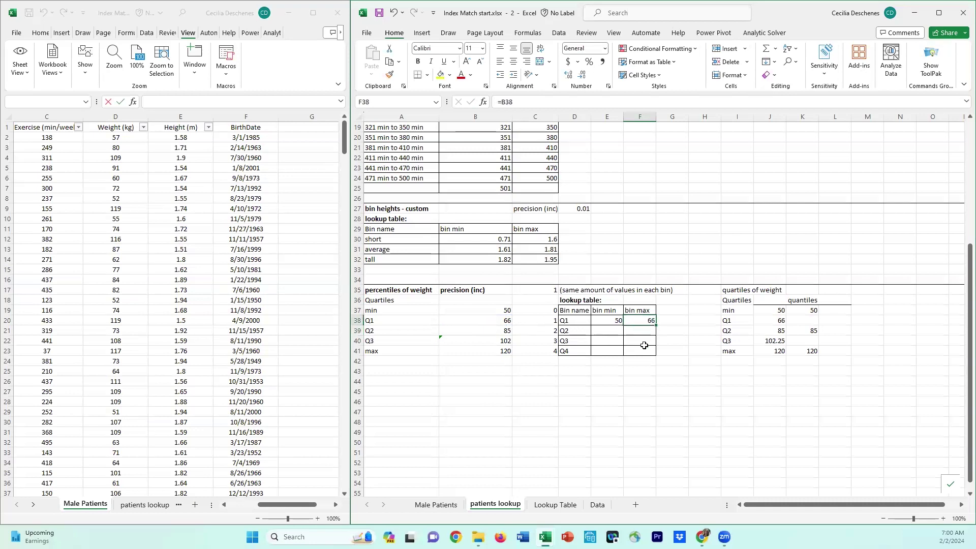
{"action": "left_click_drag", "start_coordinate": [658, 324], "coordinate": [653, 360]}
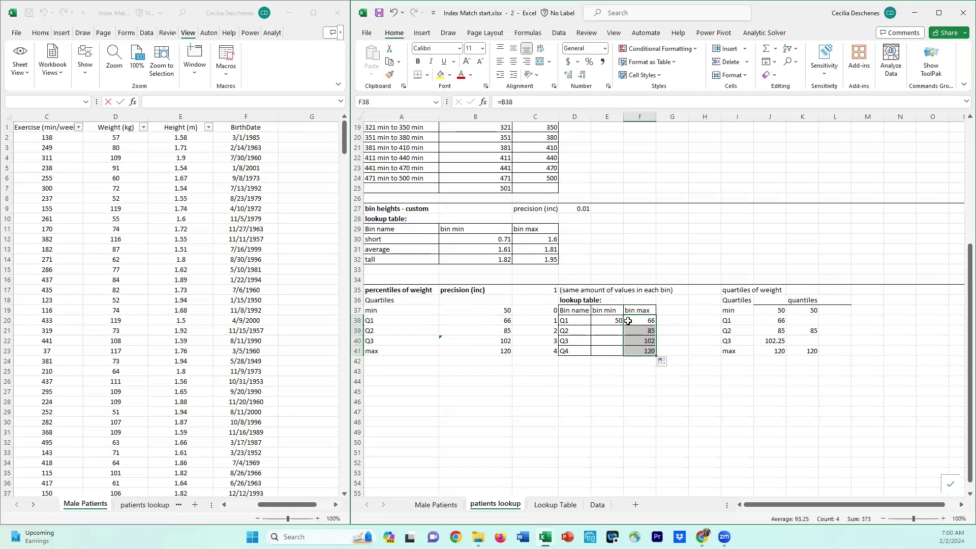
- Build the Q2 bin min formula in E39 as the Q1 bin max plus the precision increment, =F38+C35
{"action": "left_click", "coordinate": [609, 322]}
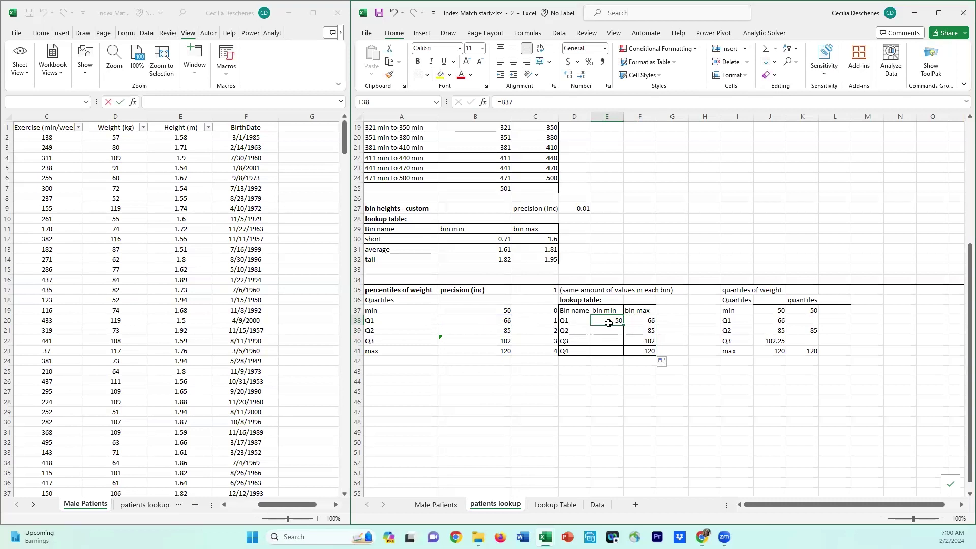
{"action": "left_click", "coordinate": [639, 322]}
{"action": "left_click", "coordinate": [545, 292]}
{"action": "left_click_drag", "start_coordinate": [599, 322], "coordinate": [648, 321]}
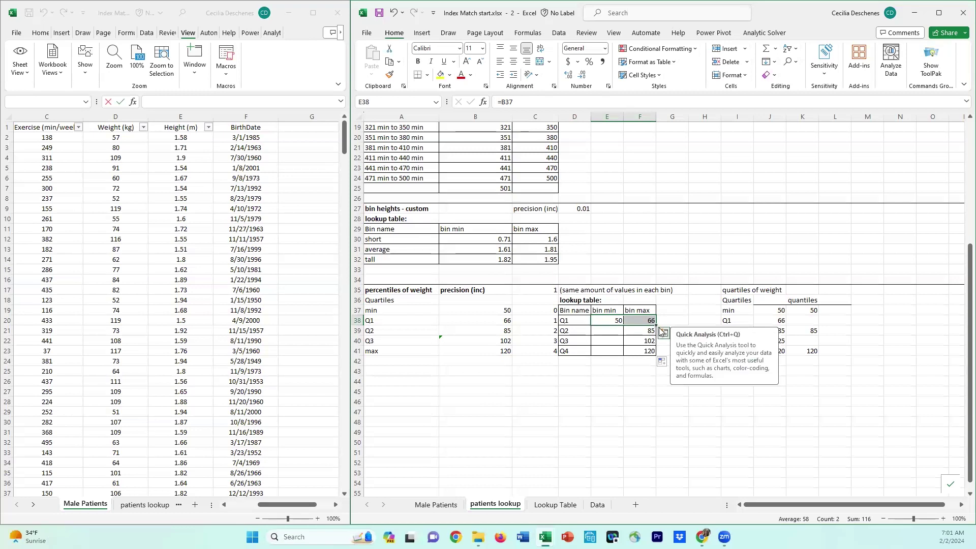
{"action": "left_click", "coordinate": [641, 322]}
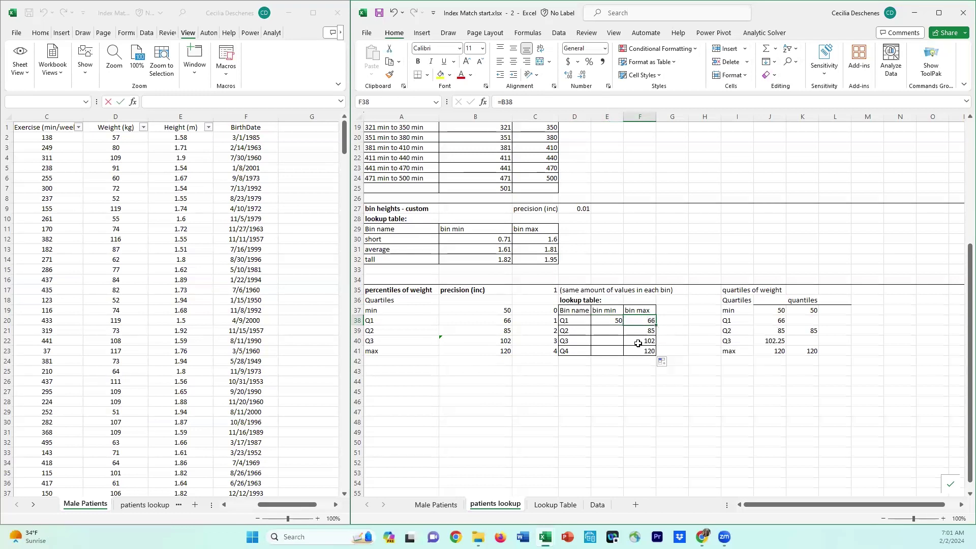
{"action": "left_click", "coordinate": [612, 330]}
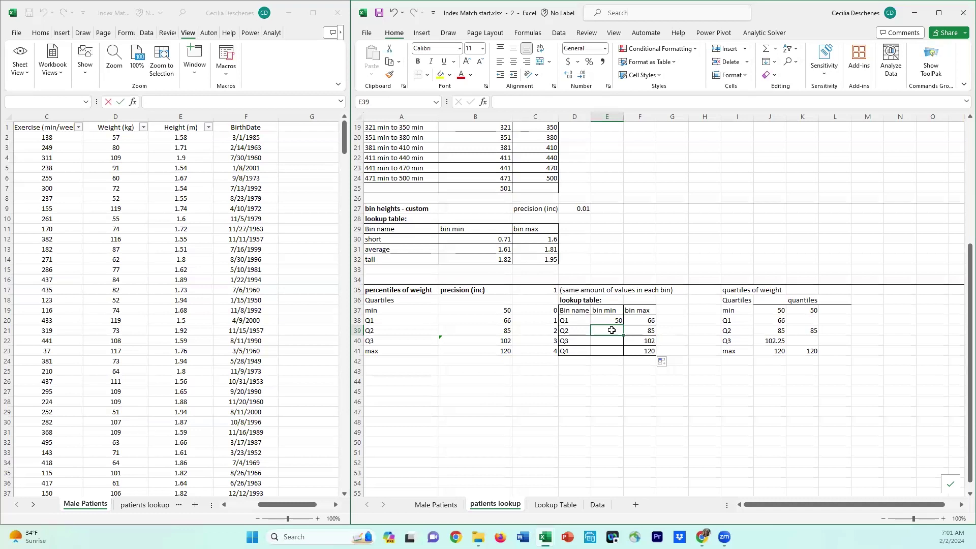
{"action": "type", "text": "="}
{"action": "key", "text": "Up"}
{"action": "key", "text": "Right"}
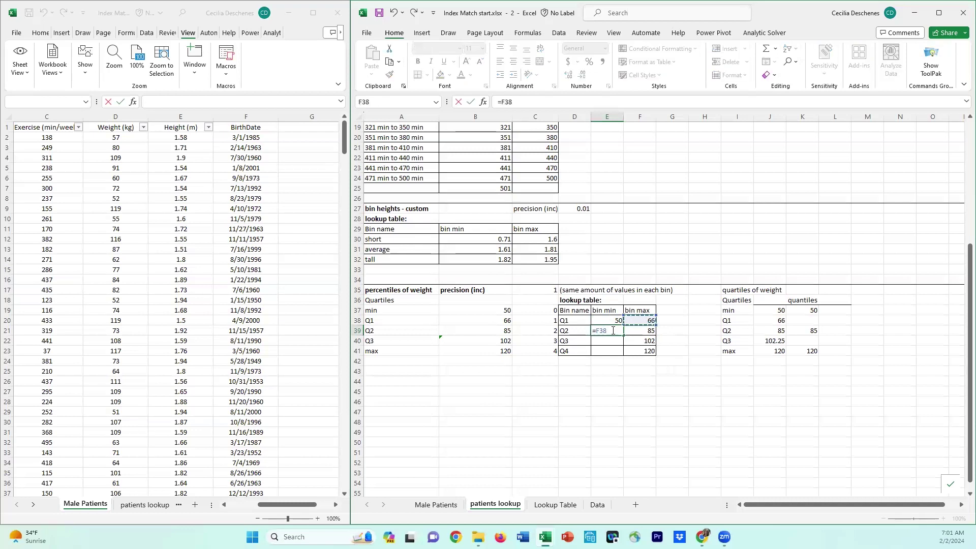
{"action": "type", "text": "+"}
{"action": "left_click", "coordinate": [546, 288]}
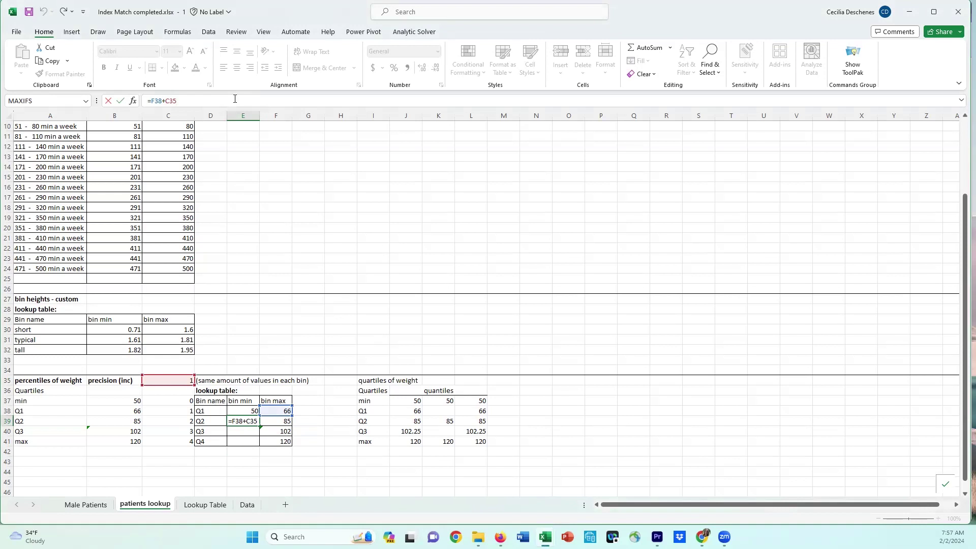
- Make the C35 reference in E39 absolute as $C$35 and fill the bin min formula down through Q4 in E41
{"action": "key", "text": "shift+Left"}
{"action": "key", "text": "shift+Left"}
{"action": "key", "text": "shift+Left"}
{"action": "key", "text": "F4"}
{"action": "key", "text": "Return"}
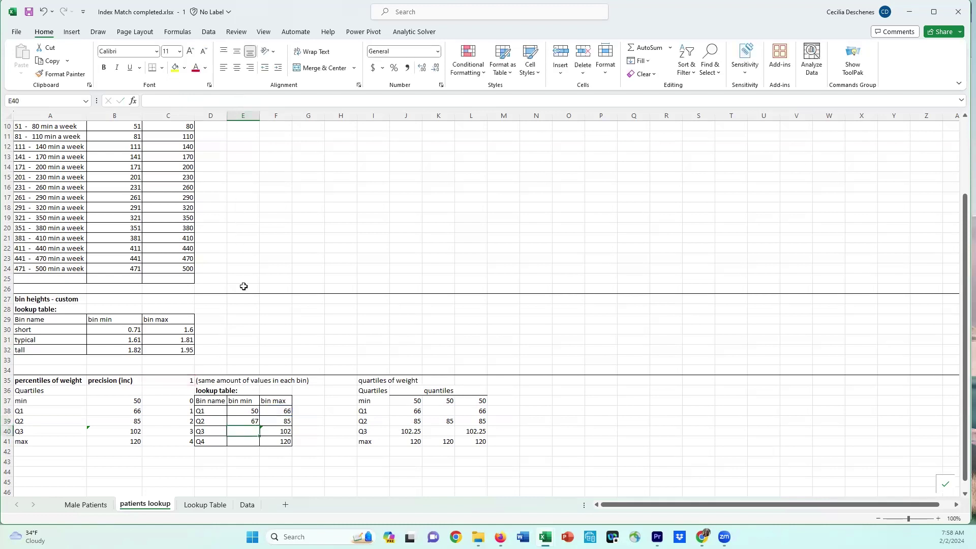
{"action": "left_click", "coordinate": [250, 421]}
{"action": "left_click_drag", "start_coordinate": [260, 425], "coordinate": [259, 447]}
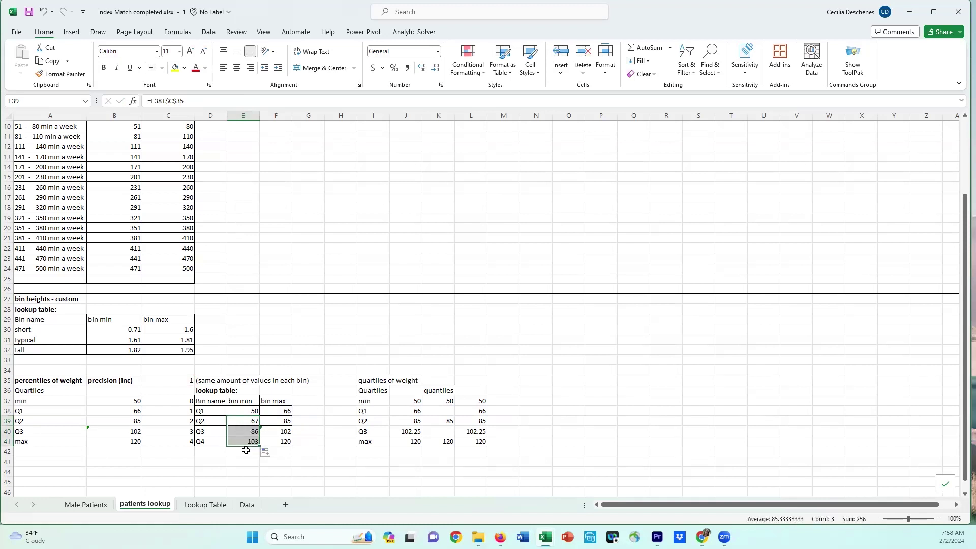
- Review the weight lookup table's bin formulas, the quartiles of weight comparison block, and the QUARTILE.INC formula with its quartile numbers
{"action": "left_click", "coordinate": [244, 431]}
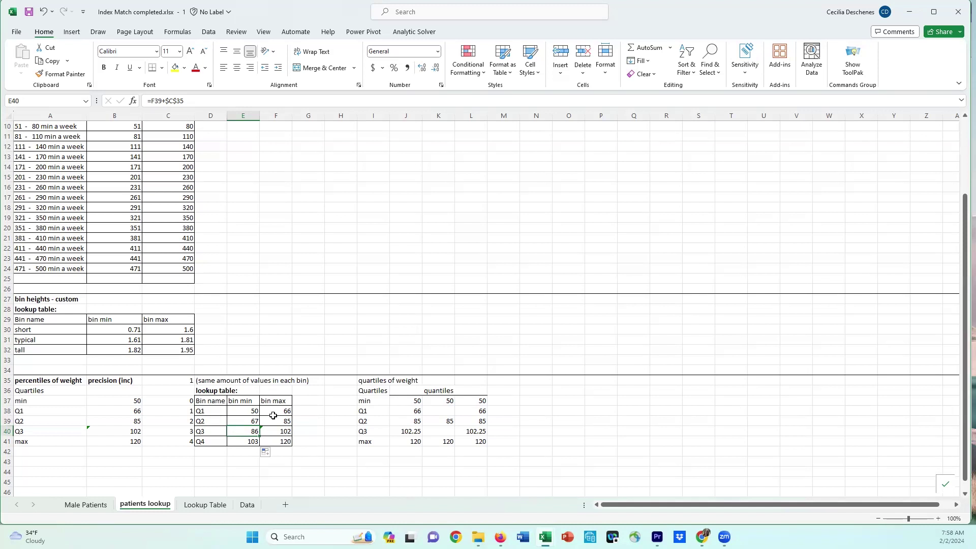
{"action": "left_click_drag", "start_coordinate": [282, 412], "coordinate": [283, 441]}
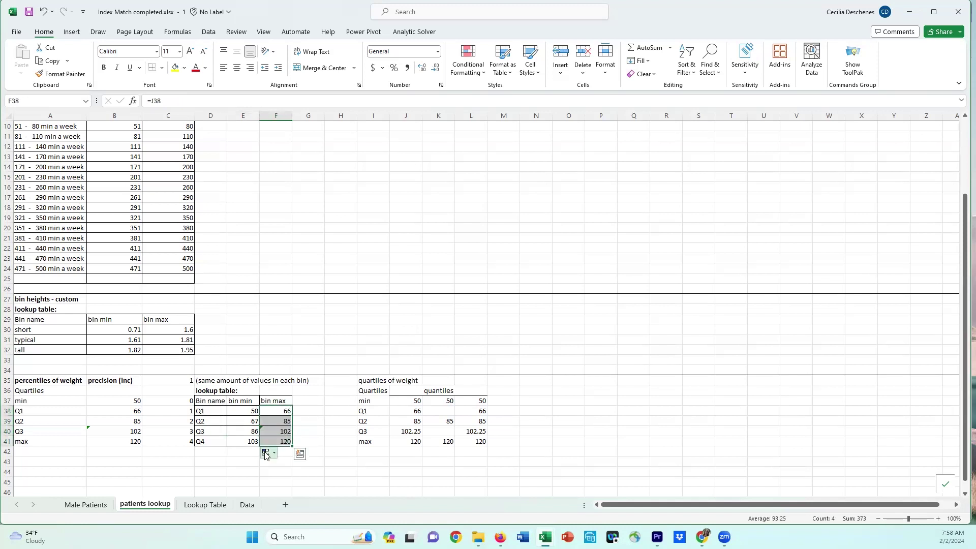
{"action": "left_click", "coordinate": [272, 414]}
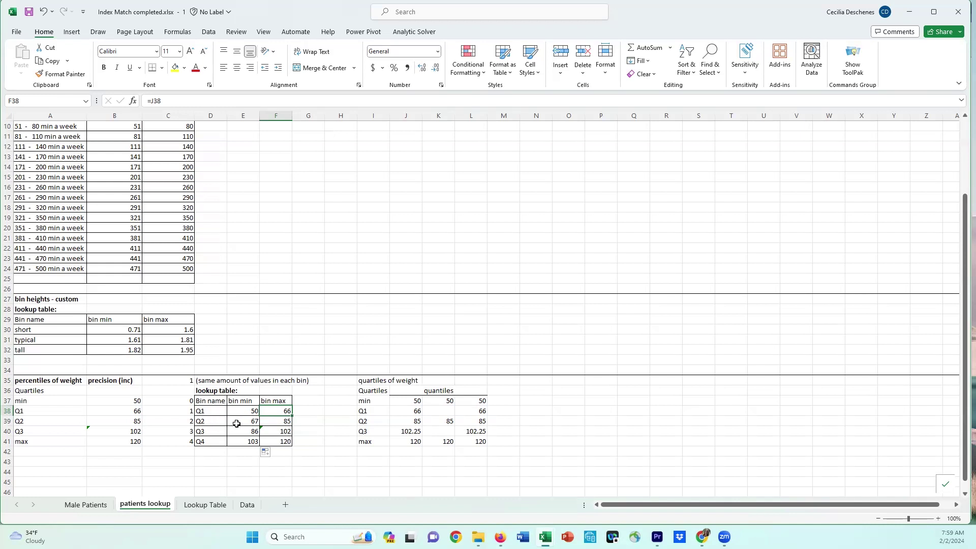
{"action": "left_click", "coordinate": [208, 424]}
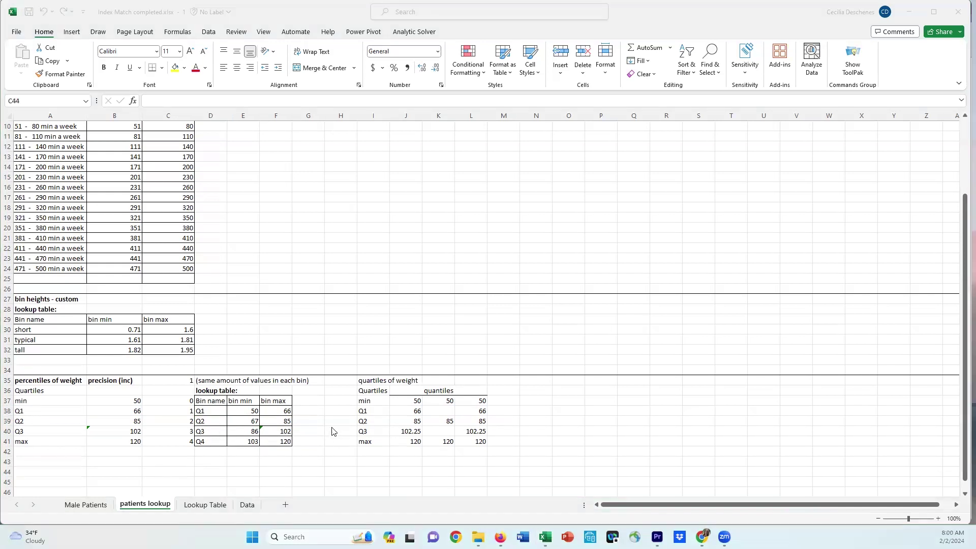
{"action": "left_click", "coordinate": [339, 379]}
{"action": "left_click_drag", "start_coordinate": [352, 379], "coordinate": [512, 450]}
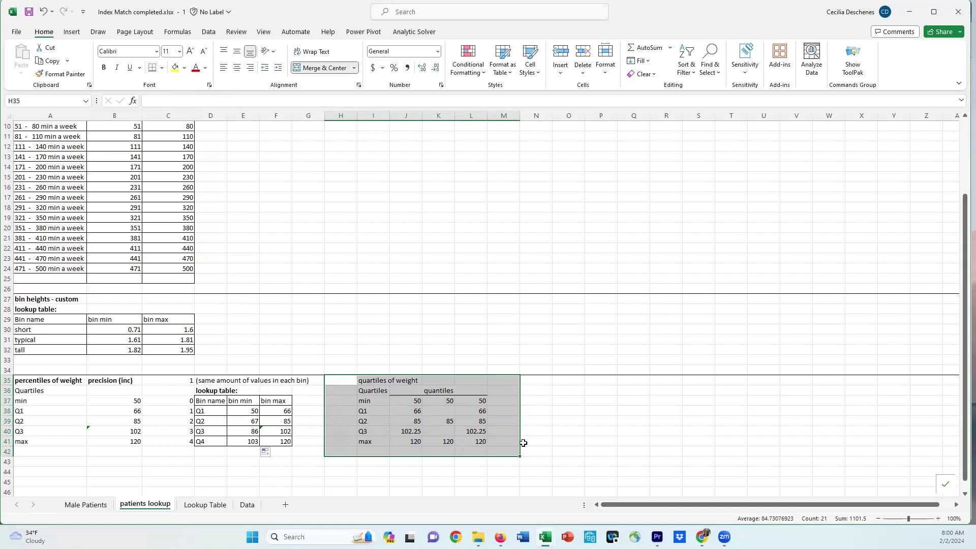
{"action": "left_click", "coordinate": [116, 406]}
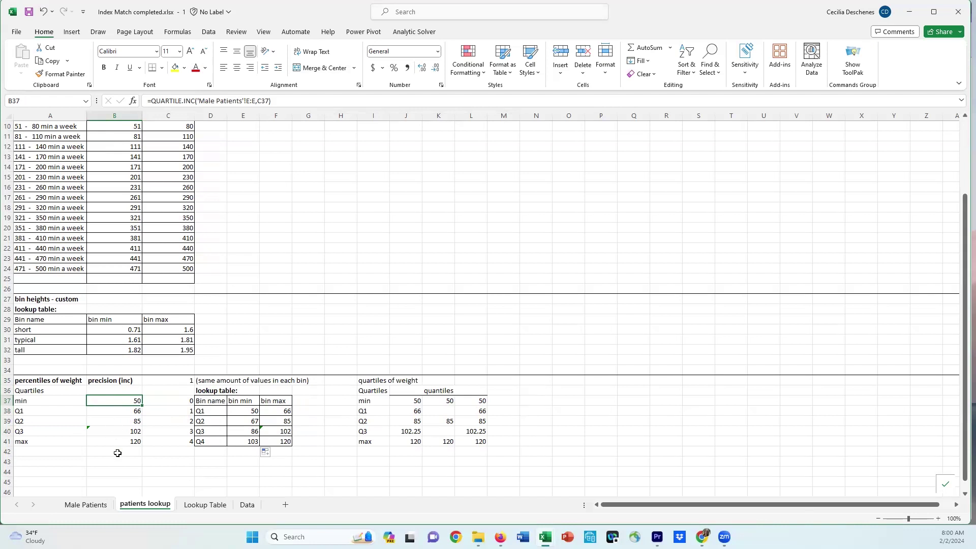
{"action": "left_click", "coordinate": [169, 402]}
{"action": "left_click", "coordinate": [169, 421]}
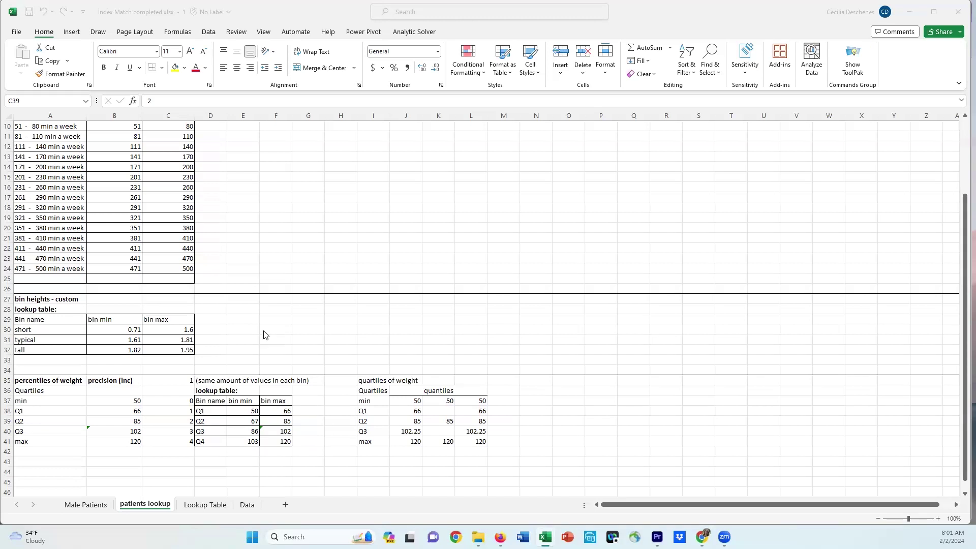
{"action": "scroll", "coordinate": [268, 373], "scroll_direction": "up", "scroll_amount": 3}
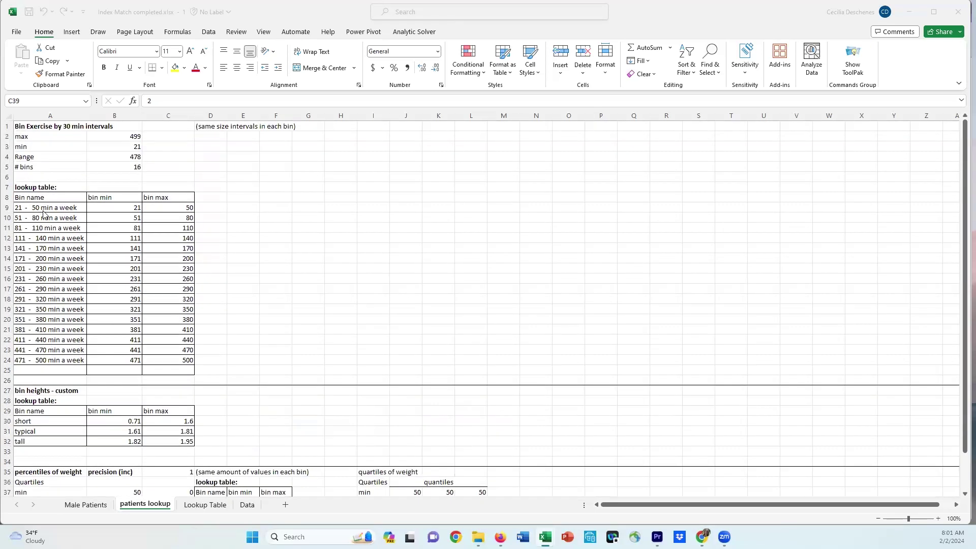
- Apply all borders to the exercise minutes lookup table in A8:C24
{"action": "scroll", "coordinate": [54, 240], "scroll_direction": "down", "scroll_amount": 2}
{"action": "scroll", "coordinate": [54, 240], "scroll_direction": "up", "scroll_amount": 1}
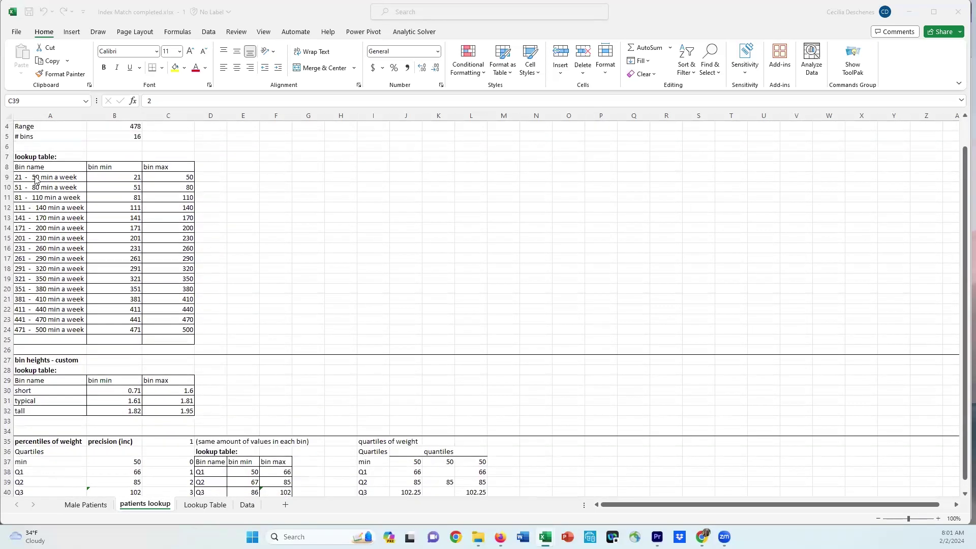
{"action": "left_click", "coordinate": [25, 166]}
{"action": "left_click_drag", "start_coordinate": [24, 166], "coordinate": [155, 332]}
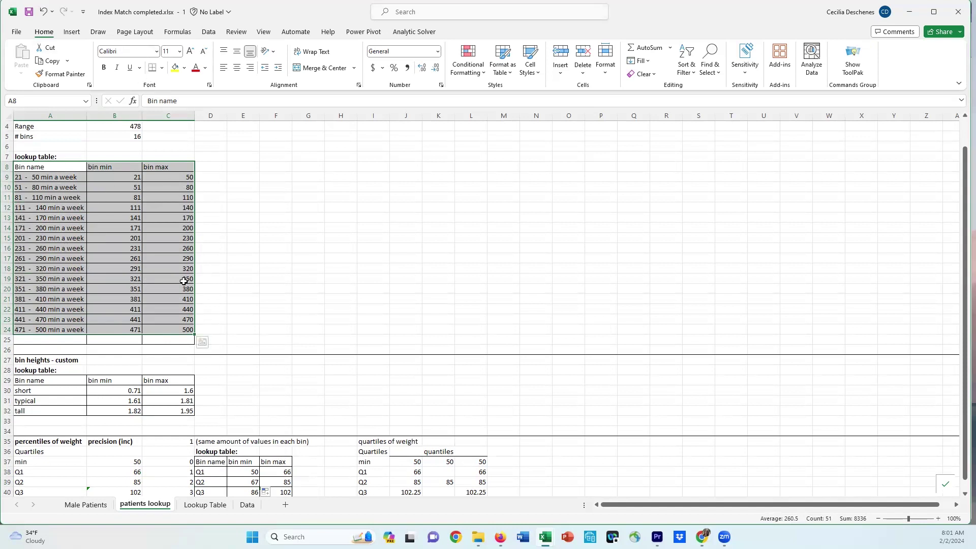
{"action": "left_click", "coordinate": [161, 68]}
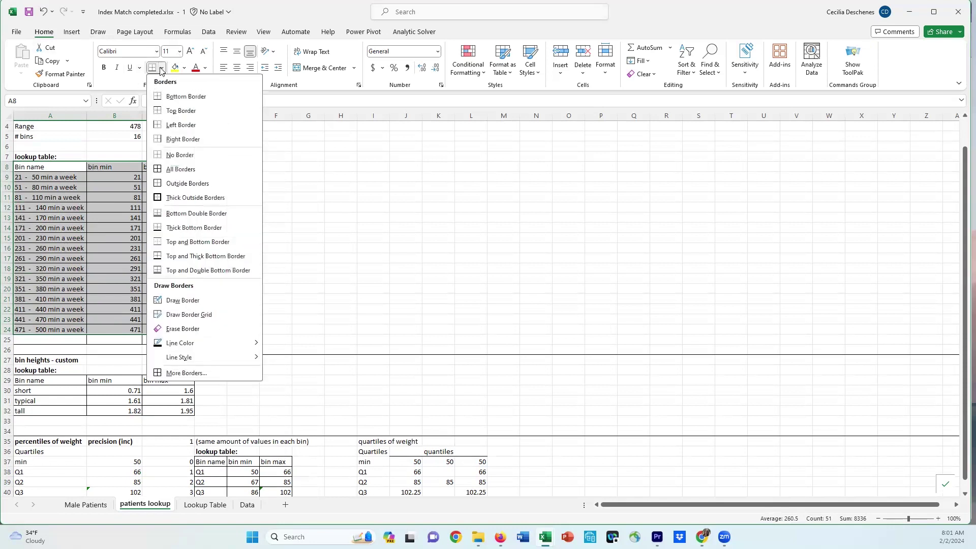
{"action": "left_click", "coordinate": [176, 169]}
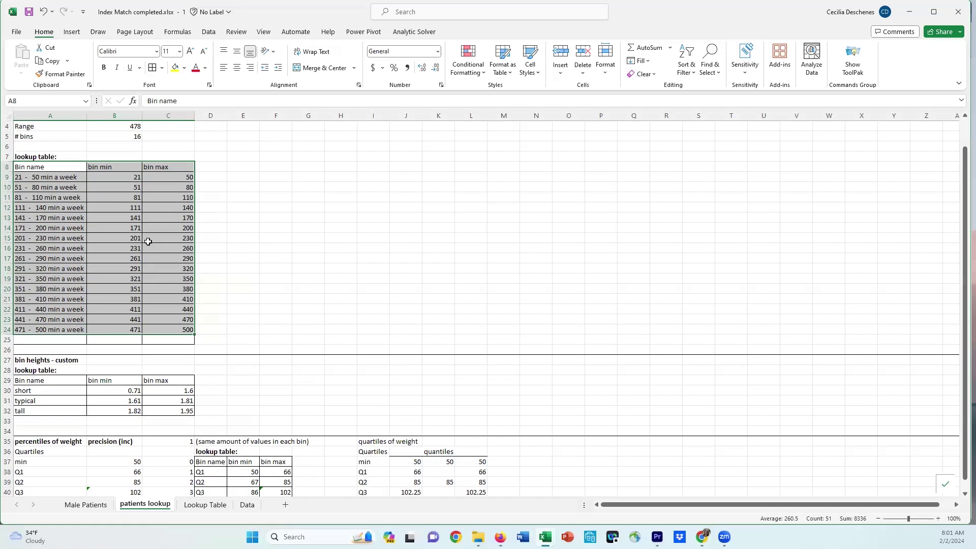
- Bold the exercise lookup table's header row A8:C8 and center the contents of the whole table in A8:C24
{"action": "left_click_drag", "start_coordinate": [41, 166], "coordinate": [148, 170]}
{"action": "left_click", "coordinate": [104, 67]}
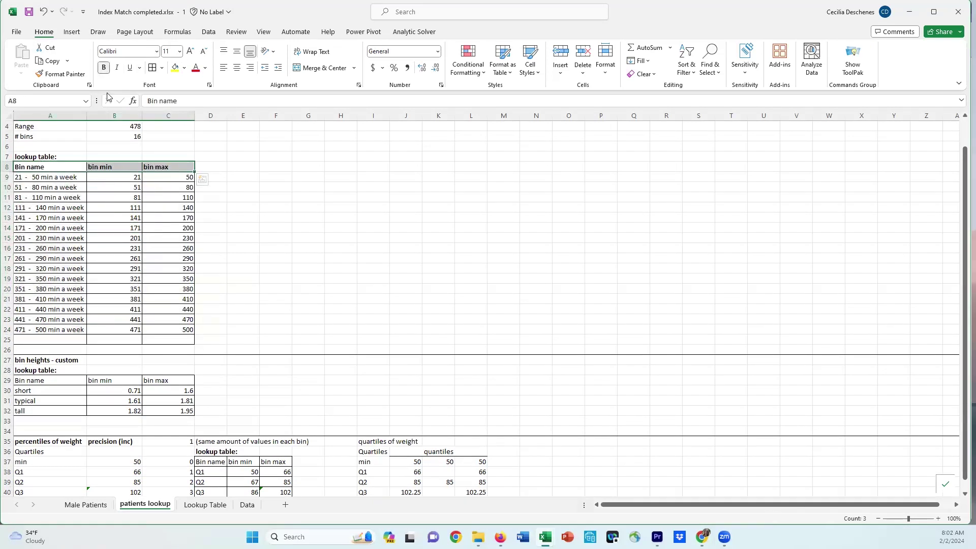
{"action": "left_click", "coordinate": [106, 214]}
{"action": "left_click_drag", "start_coordinate": [85, 171], "coordinate": [149, 328]}
{"action": "left_click", "coordinate": [236, 71]}
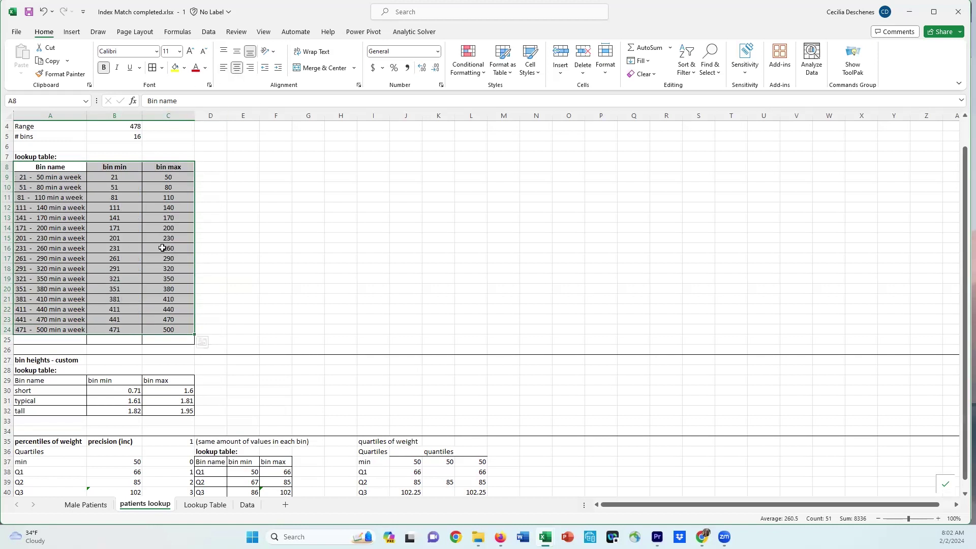
{"action": "left_click", "coordinate": [169, 252]}
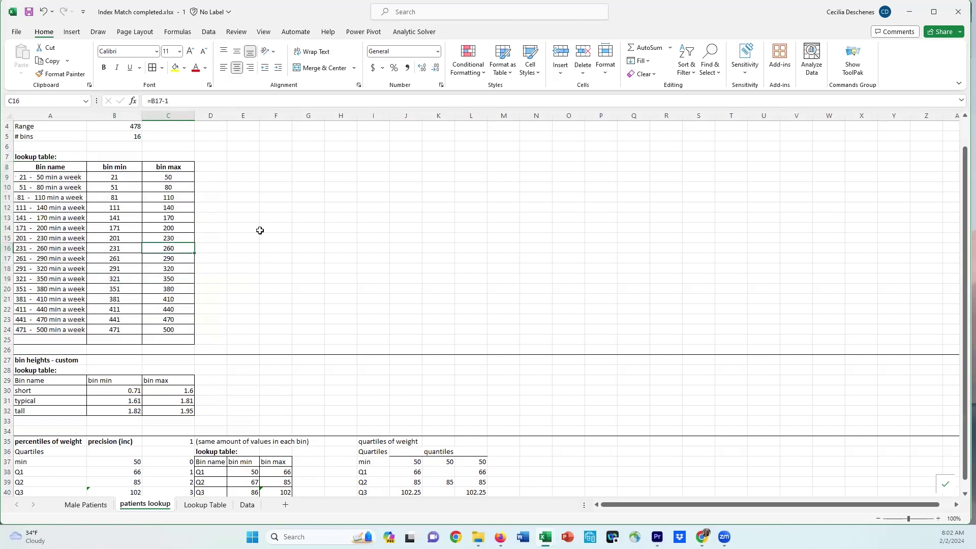